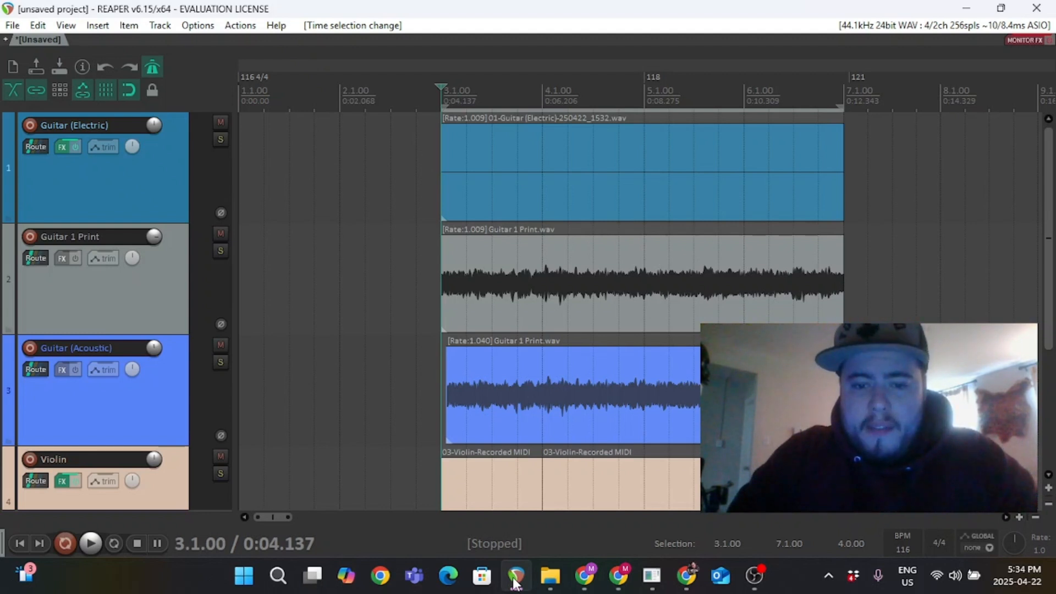
Shift the acoustic guitar item left so it starts together with the other items at bar 3.
click(515, 578)
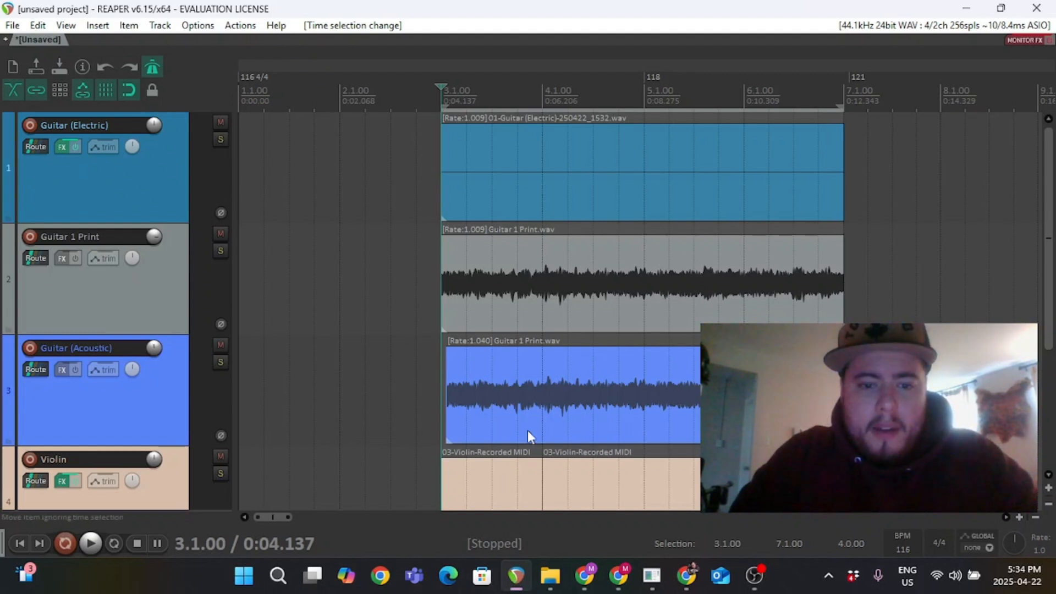
drag(527, 430, 518, 408)
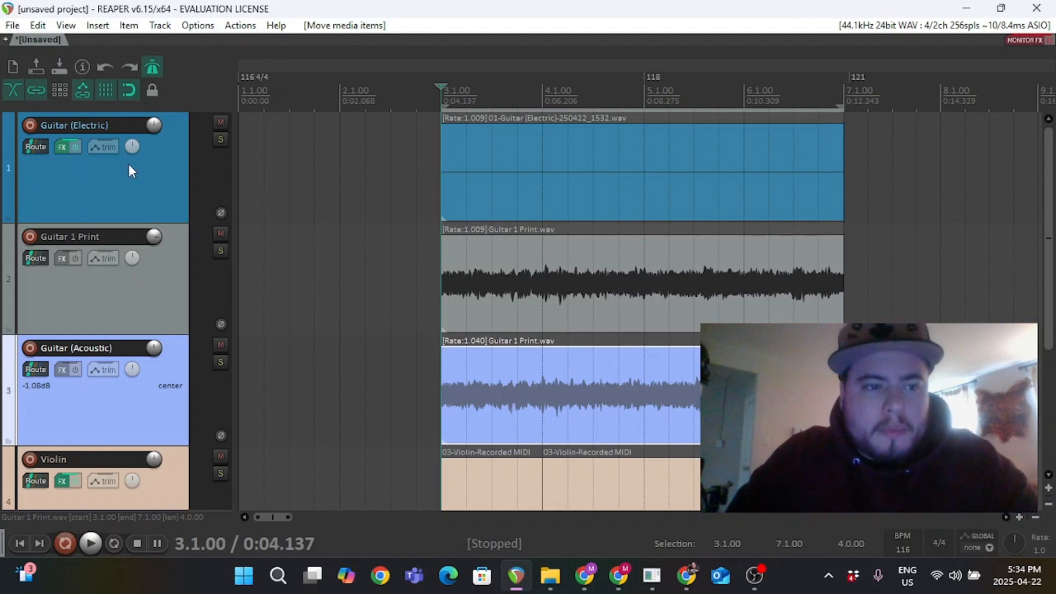
Remove the Guitar (Electric) and Violin tracks from the project.
click(160, 395)
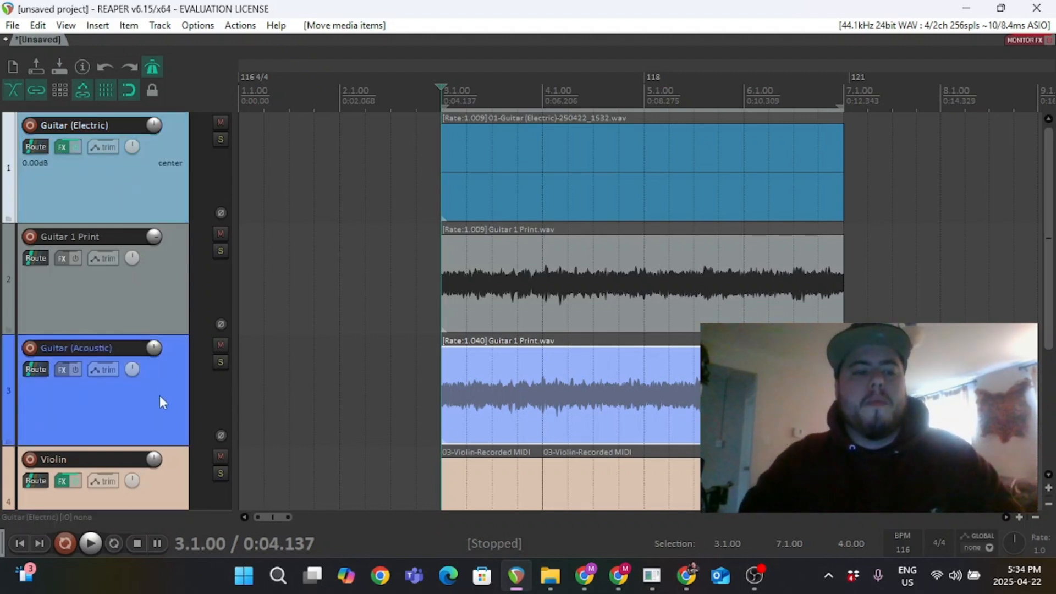
right_click(162, 487)
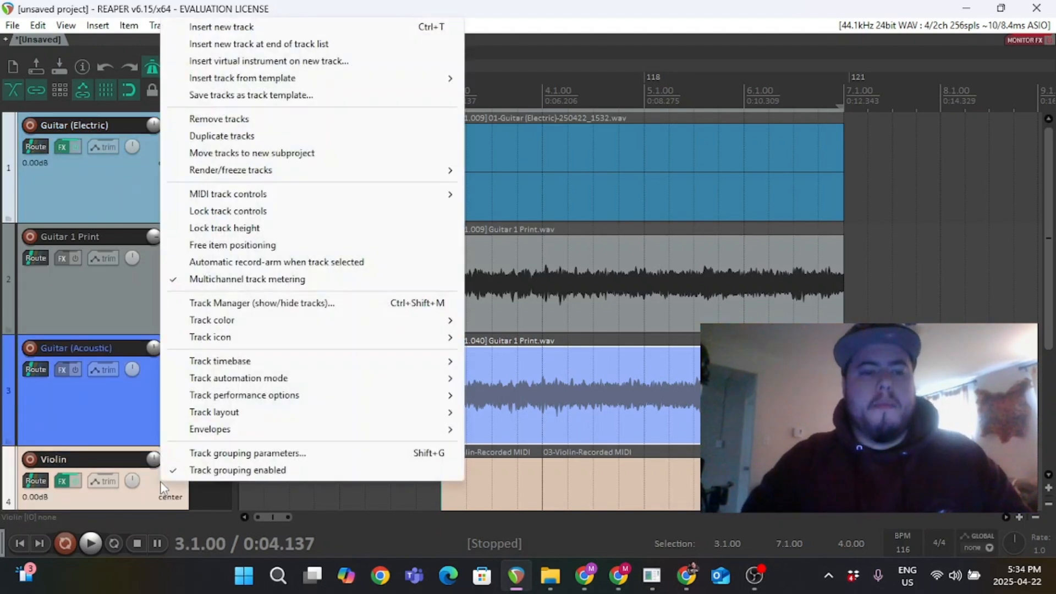
click(209, 118)
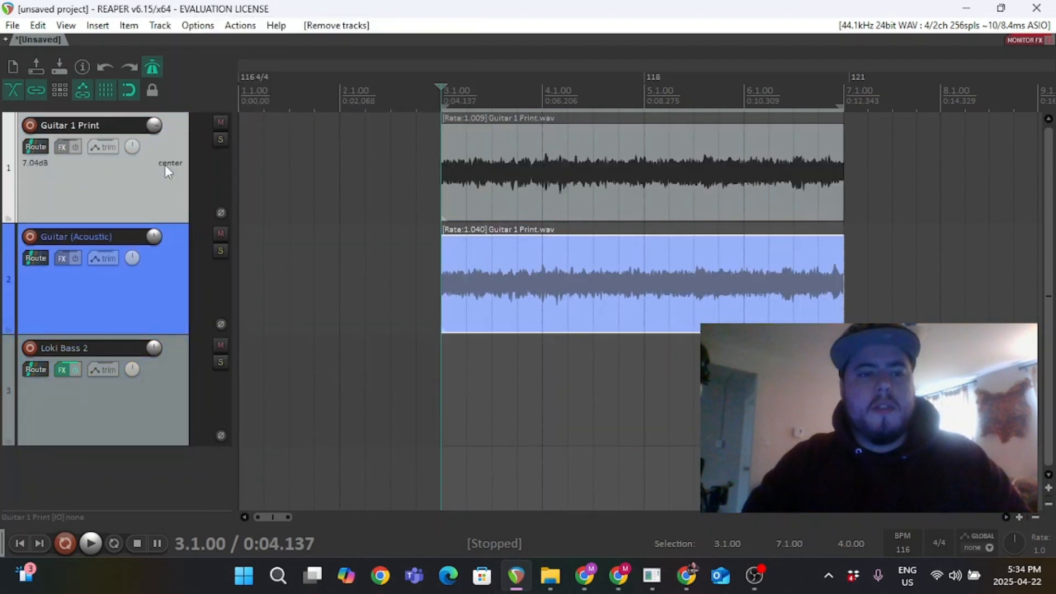
Pan the Loki Bass 2 track to 48% left.
drag(136, 372, 146, 421)
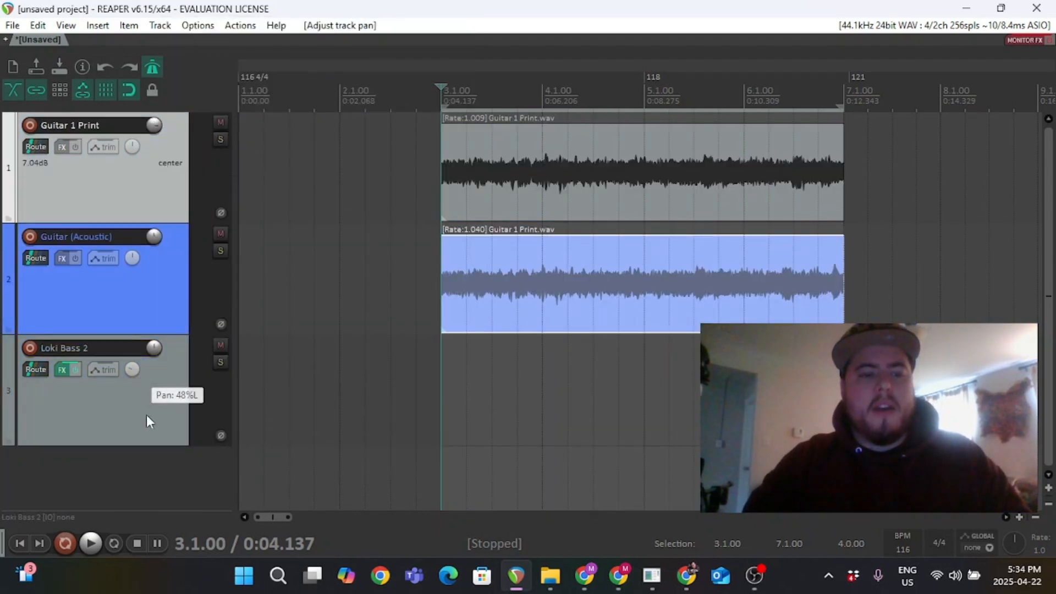
double_click(146, 418)
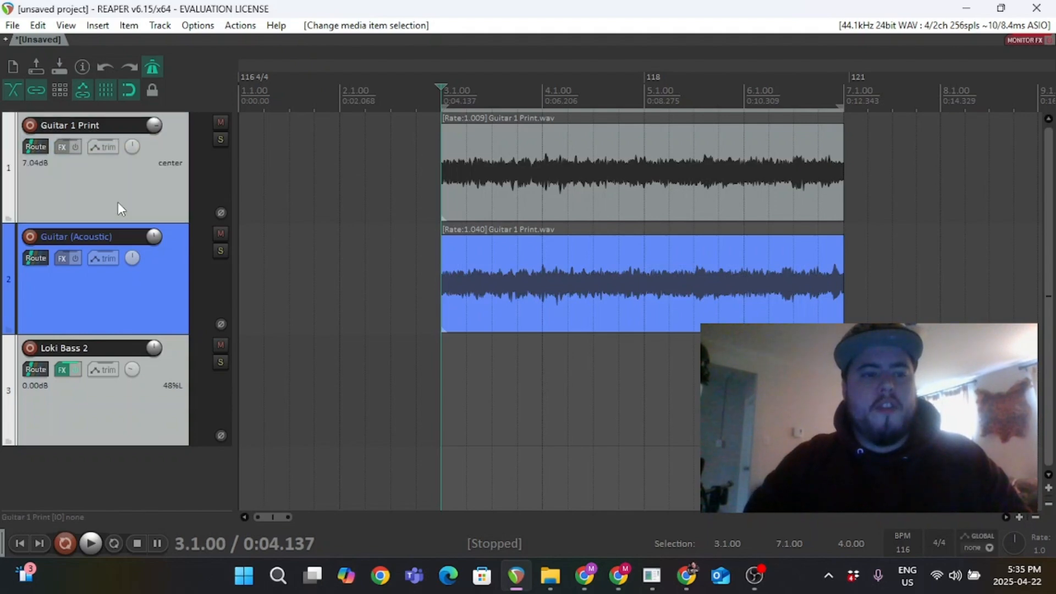
Remove all remaining tracks to leave an empty project.
right_click(144, 297)
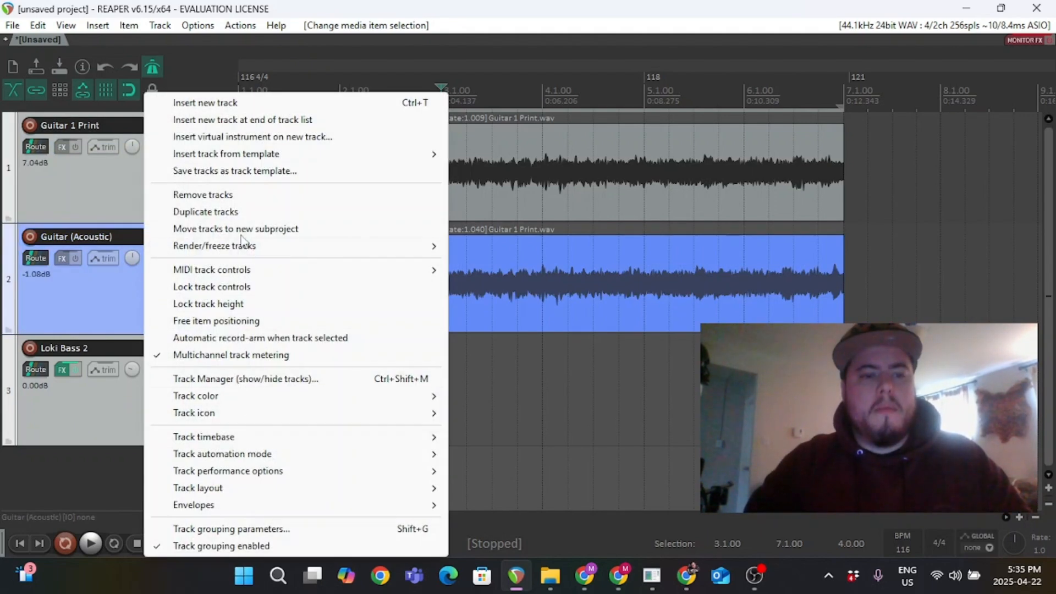
key(Escape)
click(201, 197)
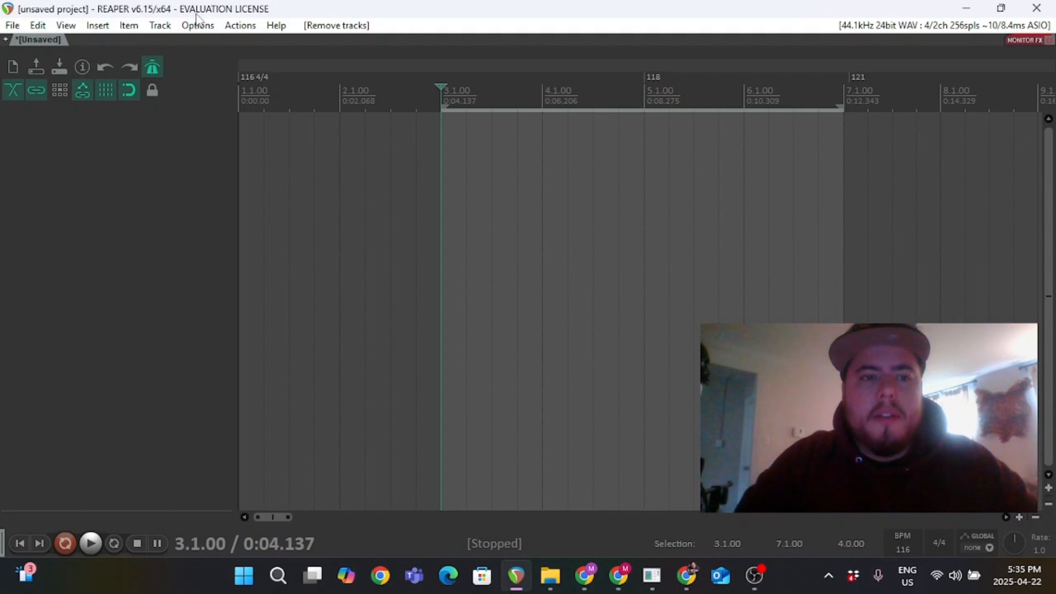
Open Preferences and set the default path for new projects to the Elements (E:) drive.
key(ctrl+p)
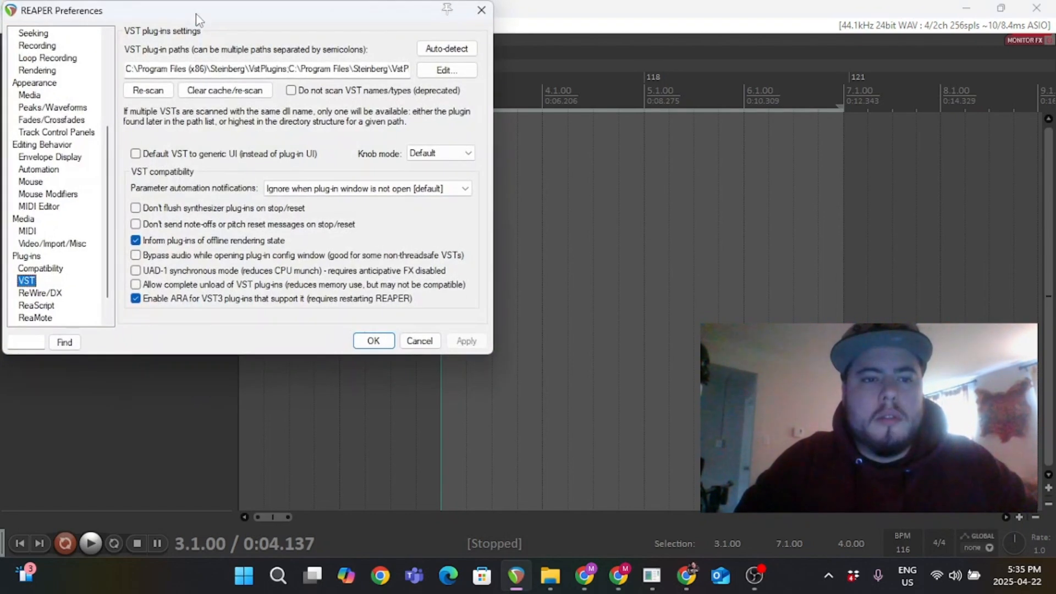
scroll(55, 132, up, 5)
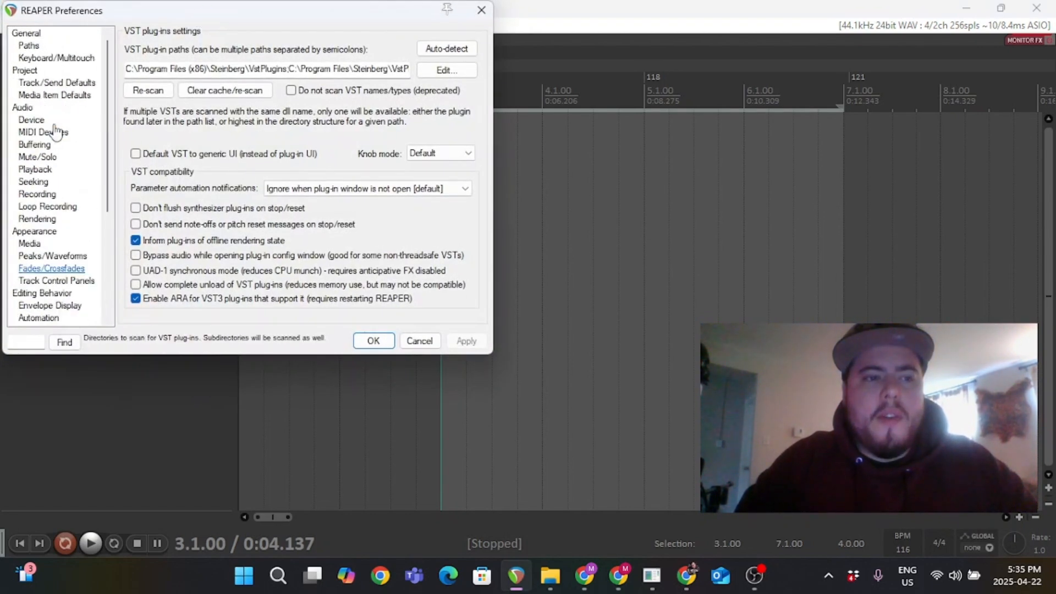
click(26, 34)
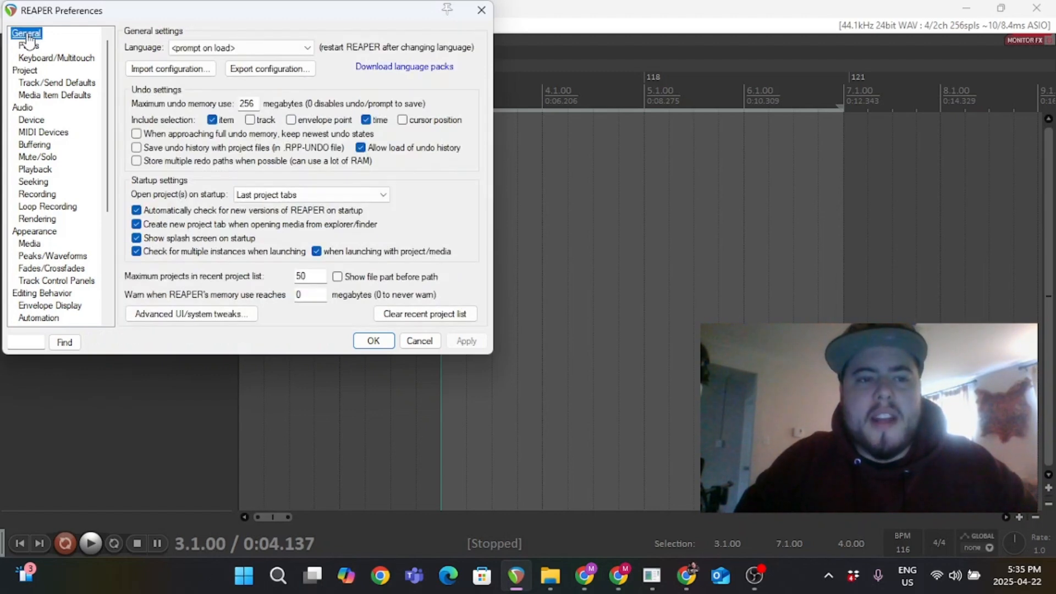
click(29, 45)
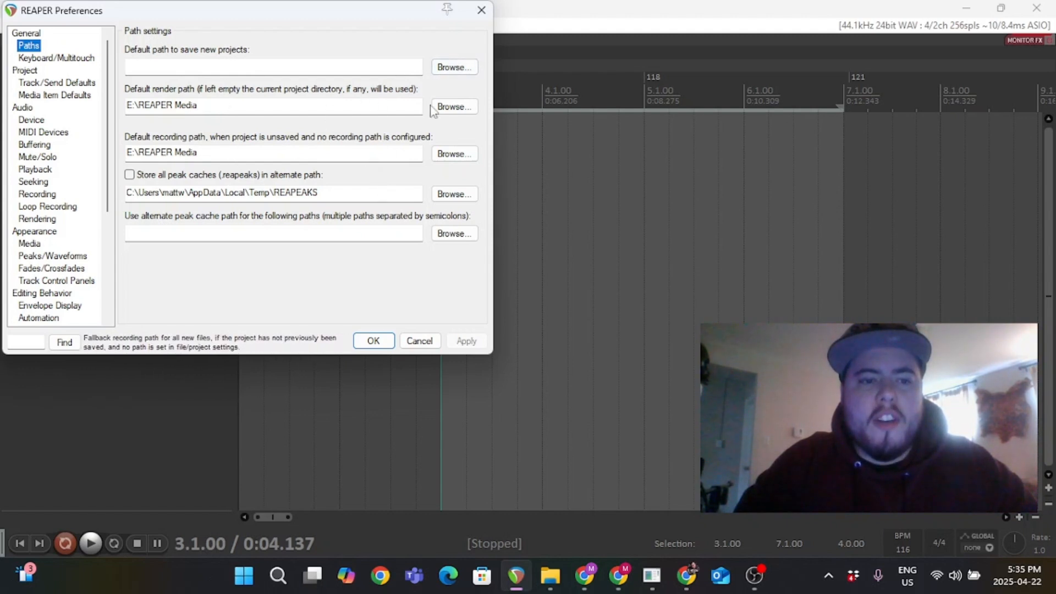
click(450, 67)
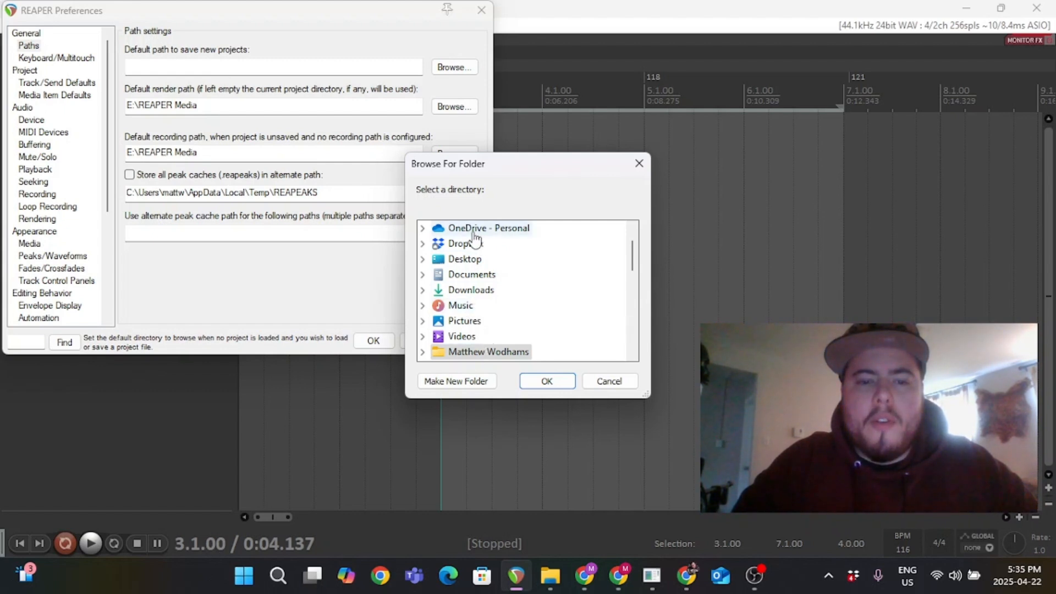
scroll(465, 297, down, 1)
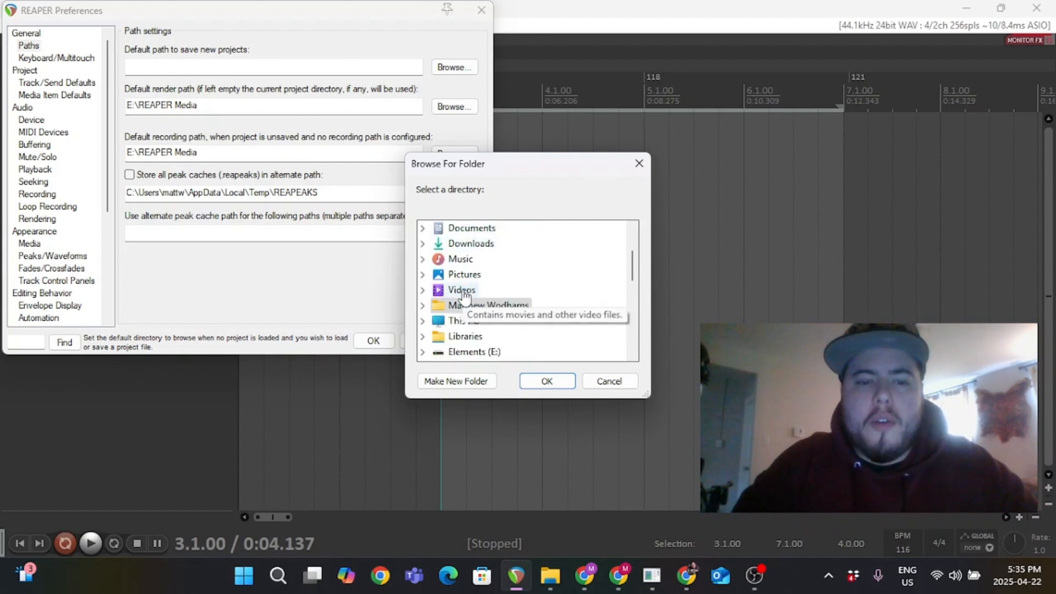
click(470, 353)
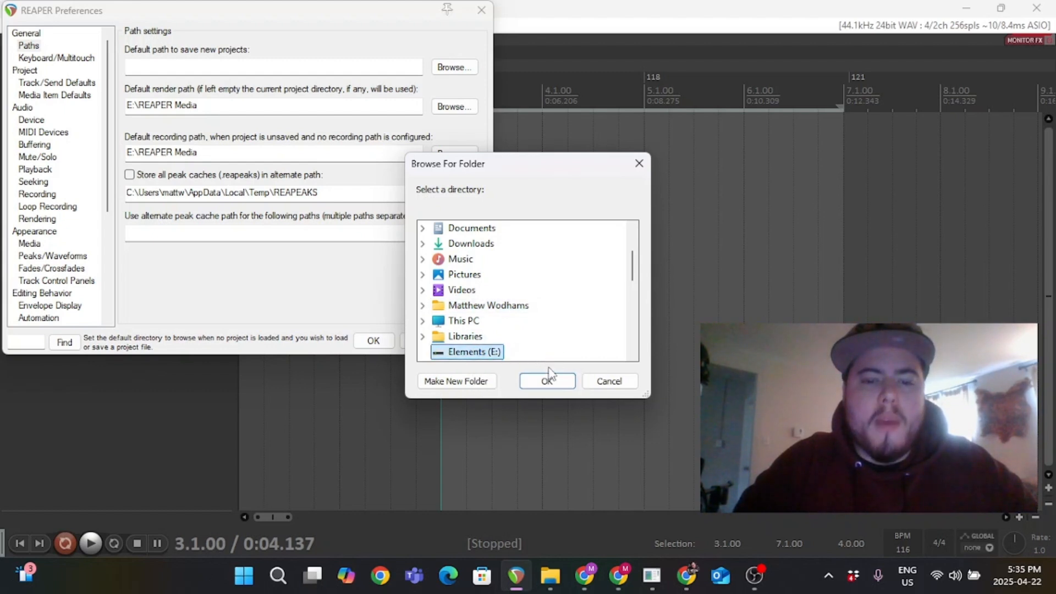
click(539, 381)
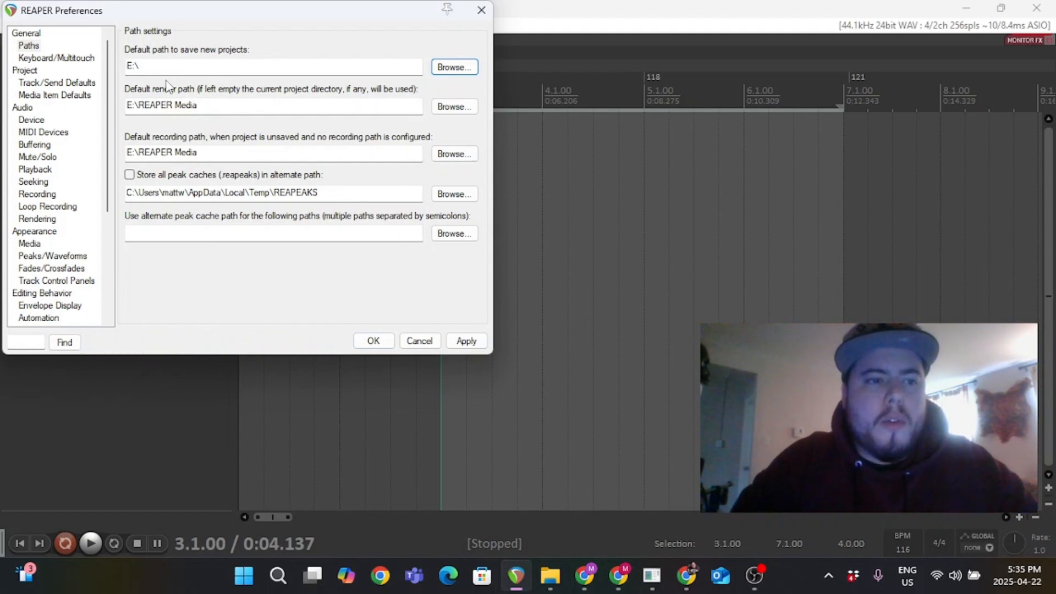
Review the Keyboard/Multitouch, Project and audio Device preference pages.
click(35, 58)
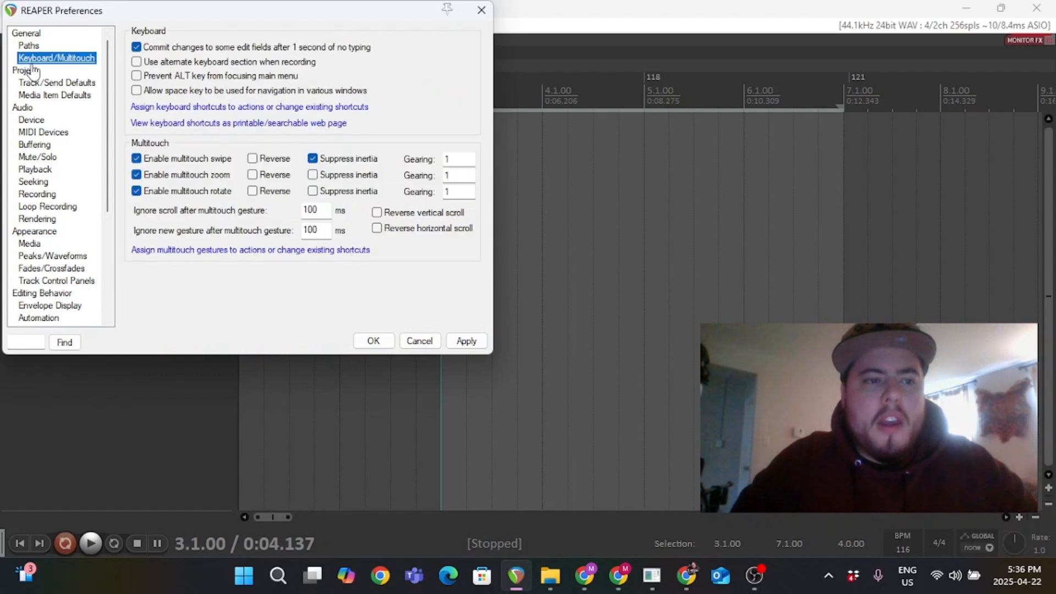
click(25, 71)
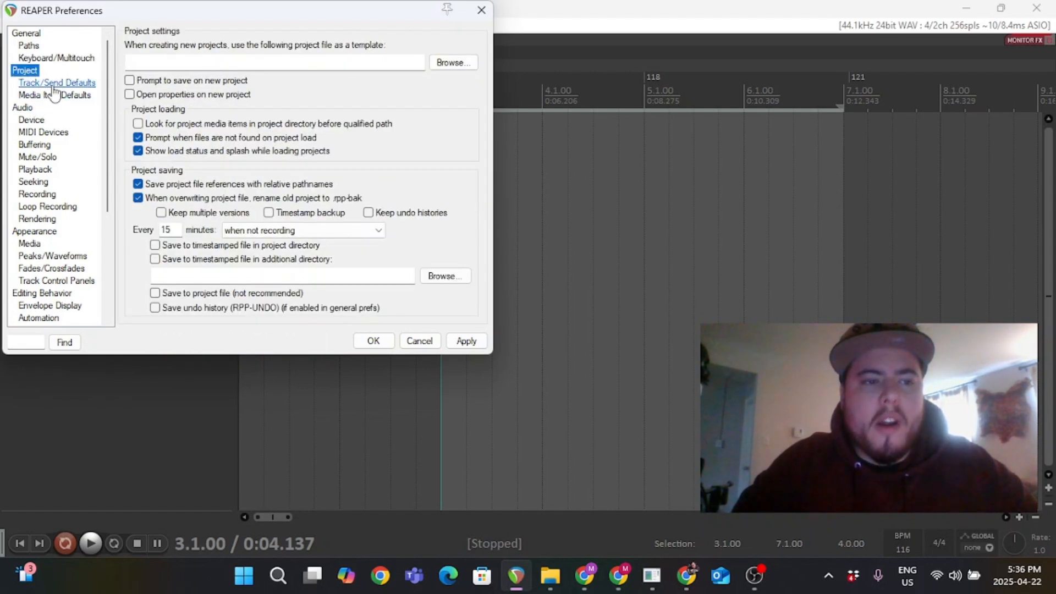
click(23, 108)
click(28, 119)
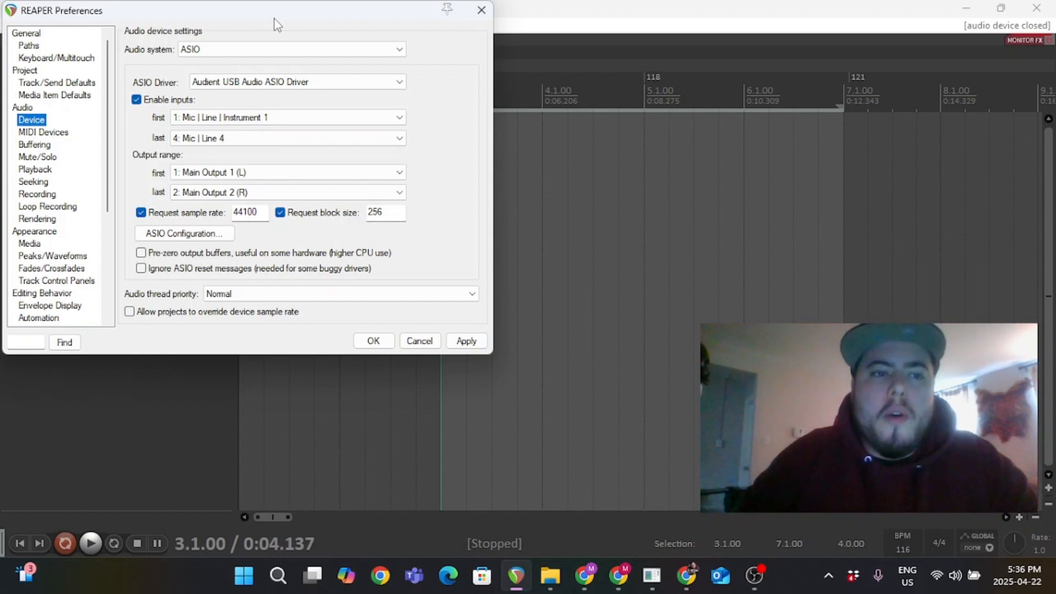
Try the WaveOut audio system with Mic | Line | Instrument 1 as input device, then switch back to ASIO.
click(242, 49)
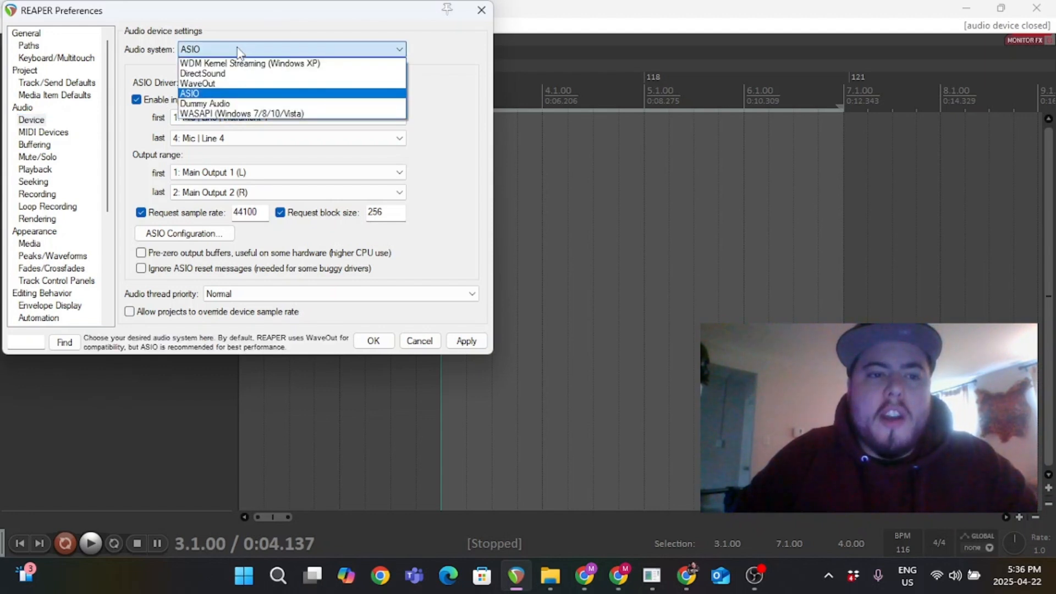
click(220, 84)
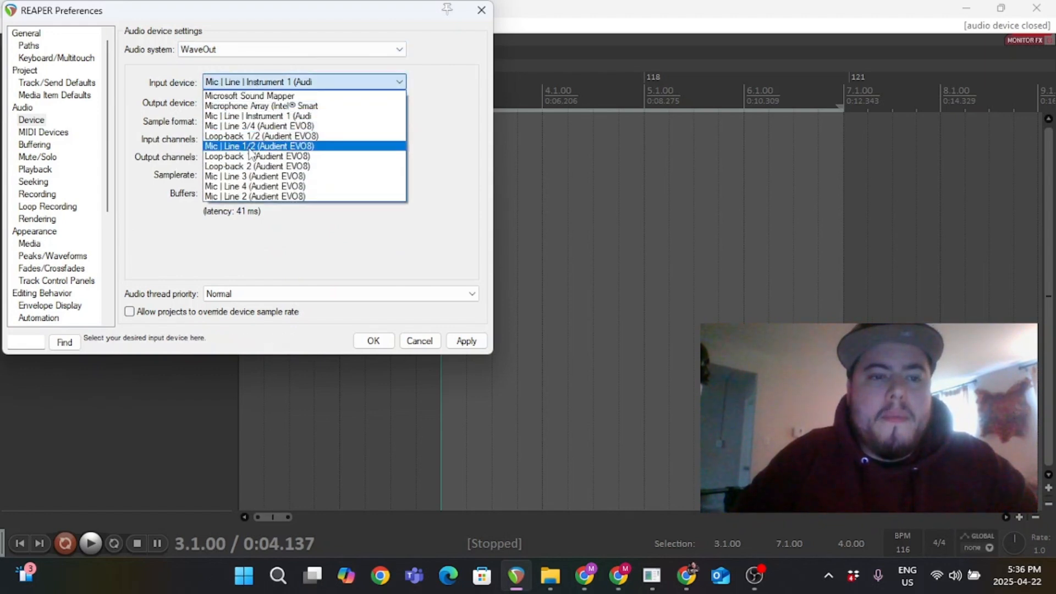
click(252, 107)
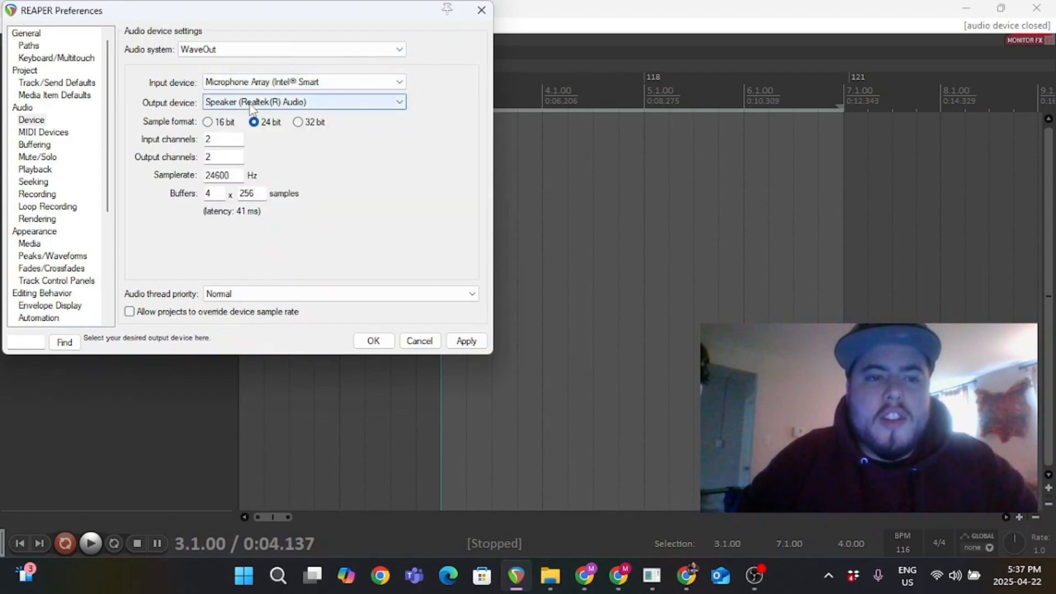
click(275, 85)
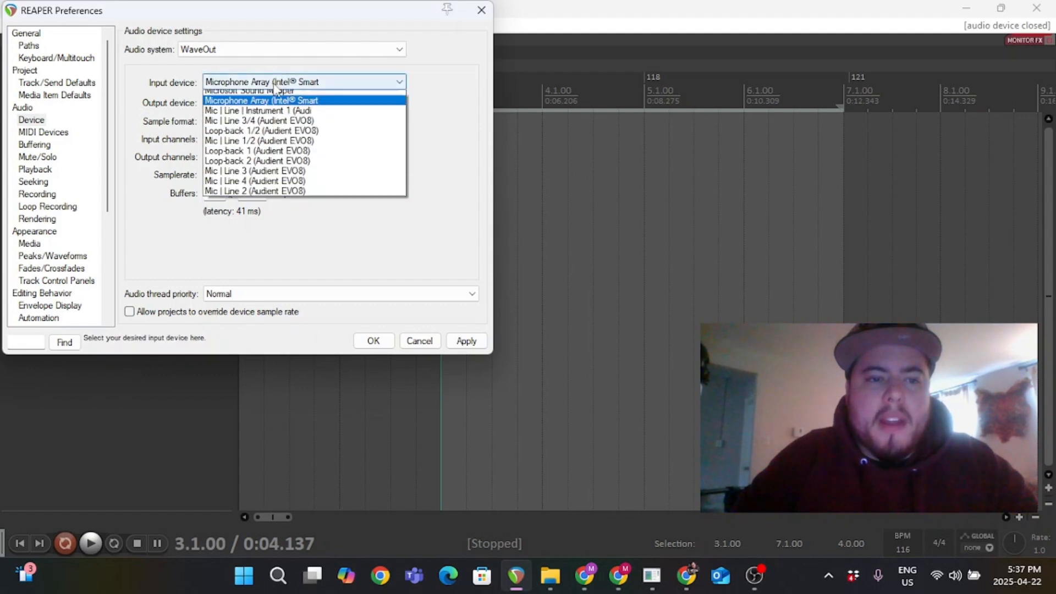
click(264, 116)
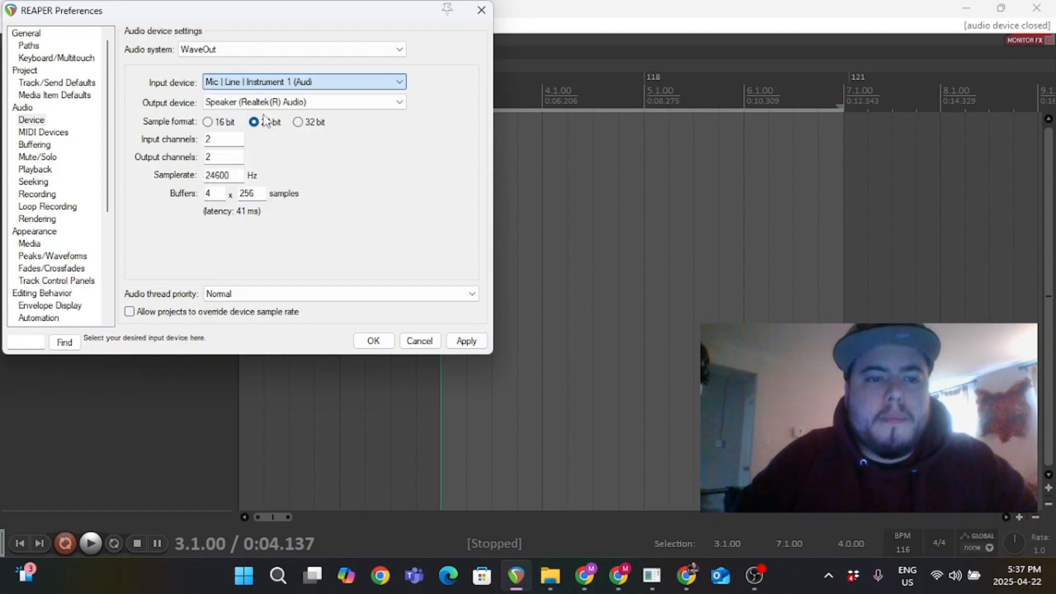
click(220, 53)
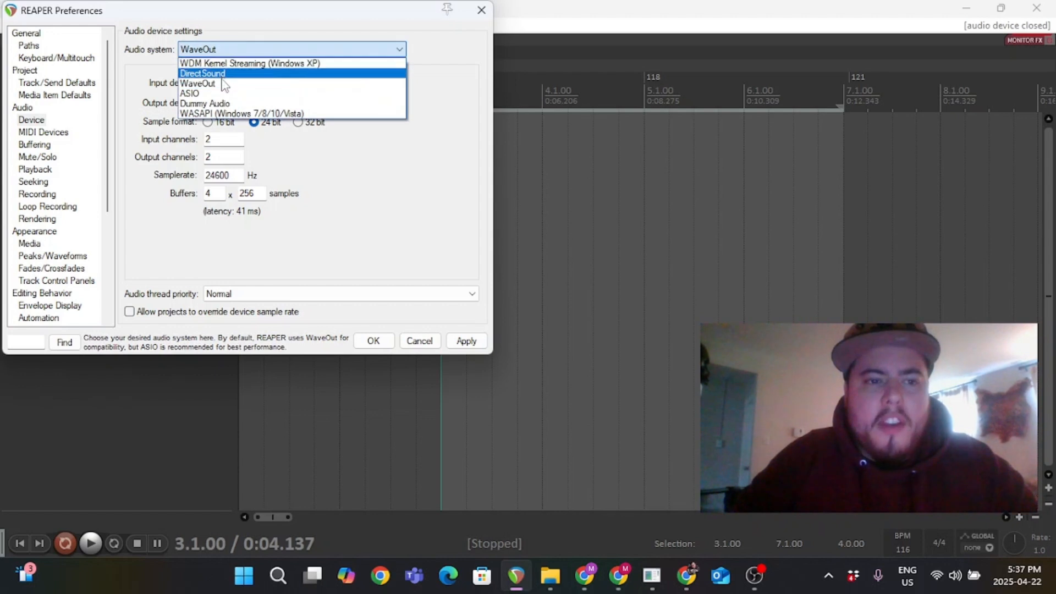
click(214, 93)
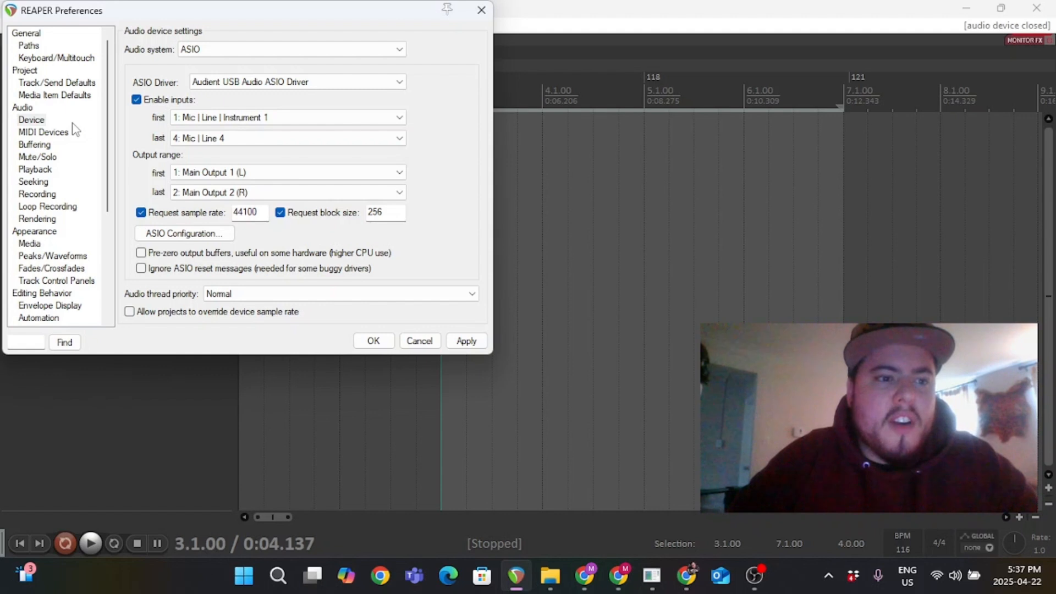
Review the MIDI Devices, Plug-ins and VST preference pages, then close Preferences.
click(55, 137)
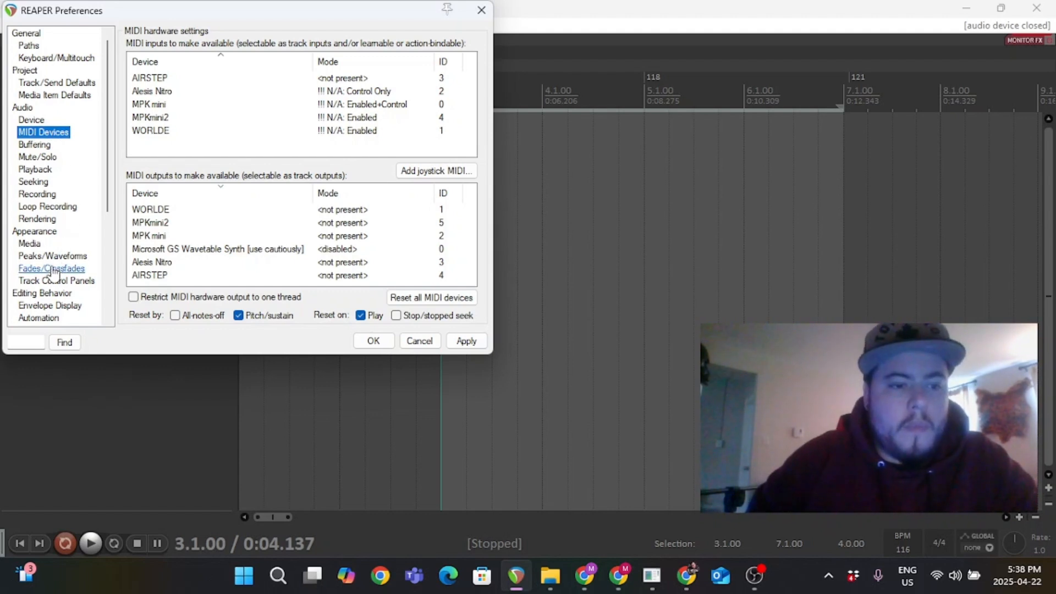
scroll(52, 271, down, 3)
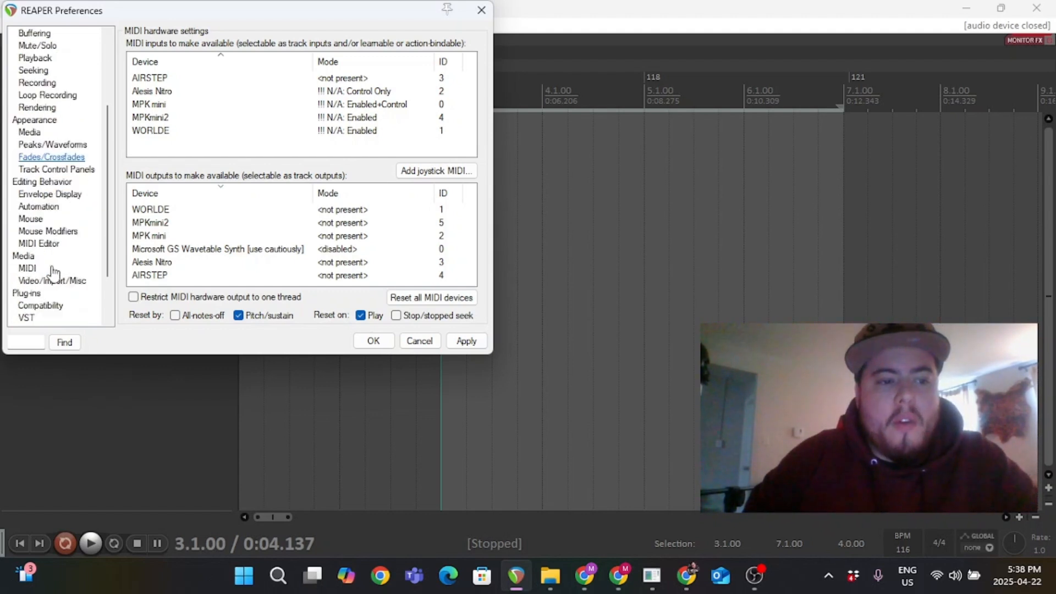
scroll(53, 271, down, 1)
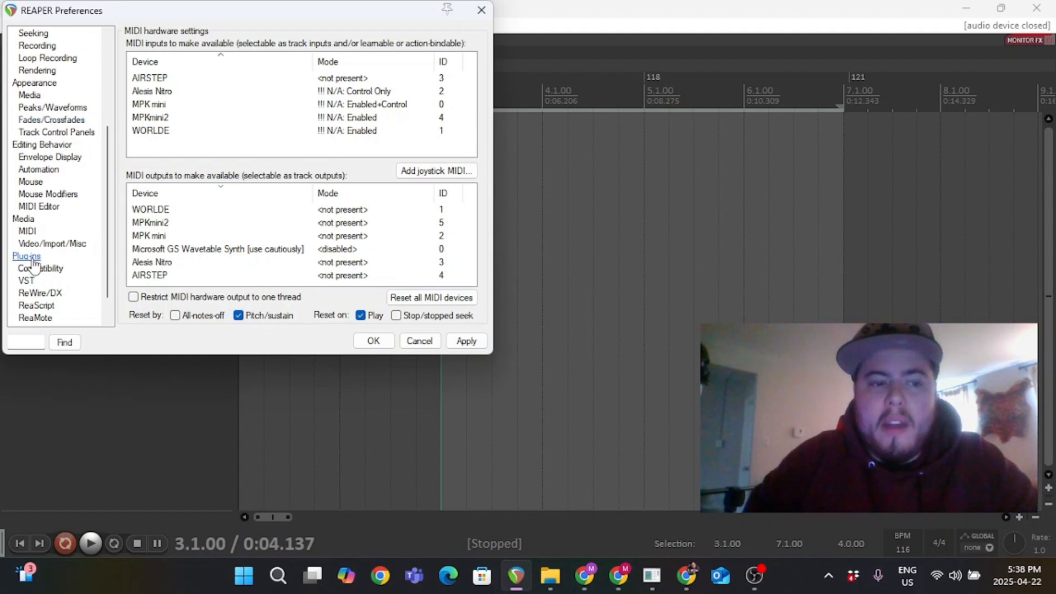
click(28, 256)
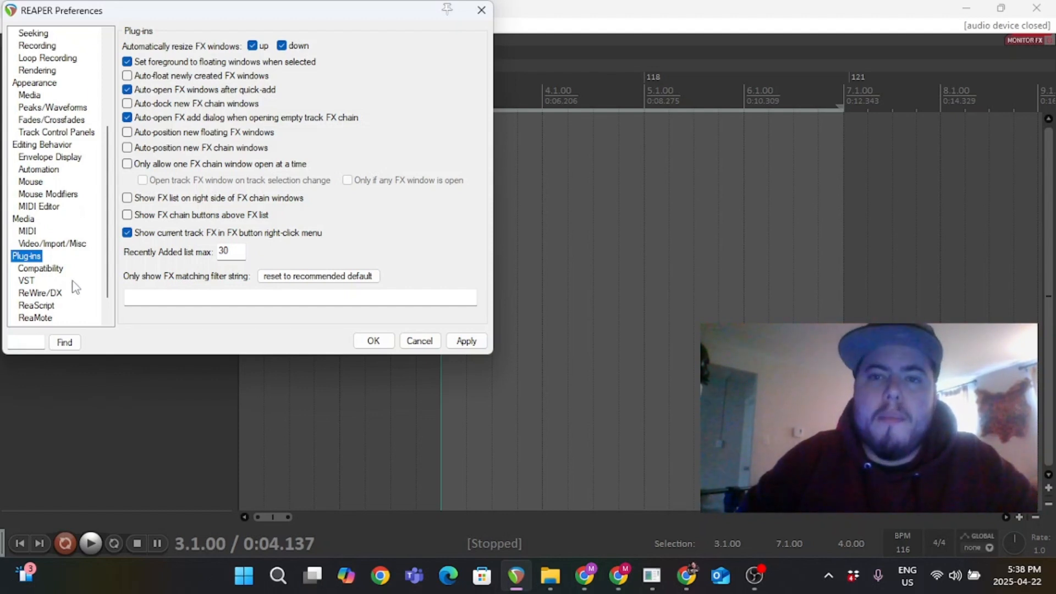
click(28, 282)
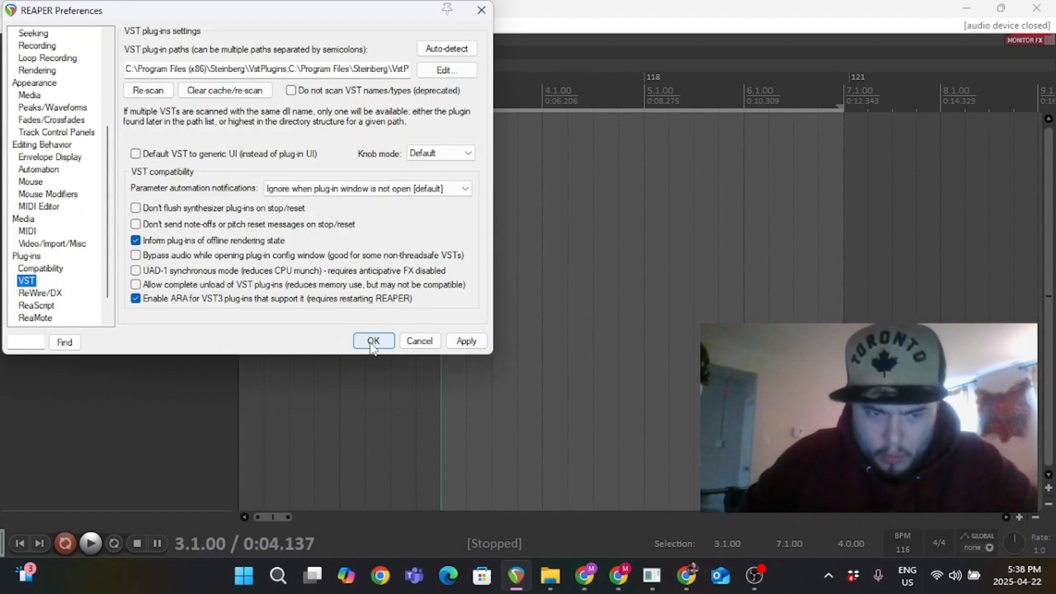
click(482, 10)
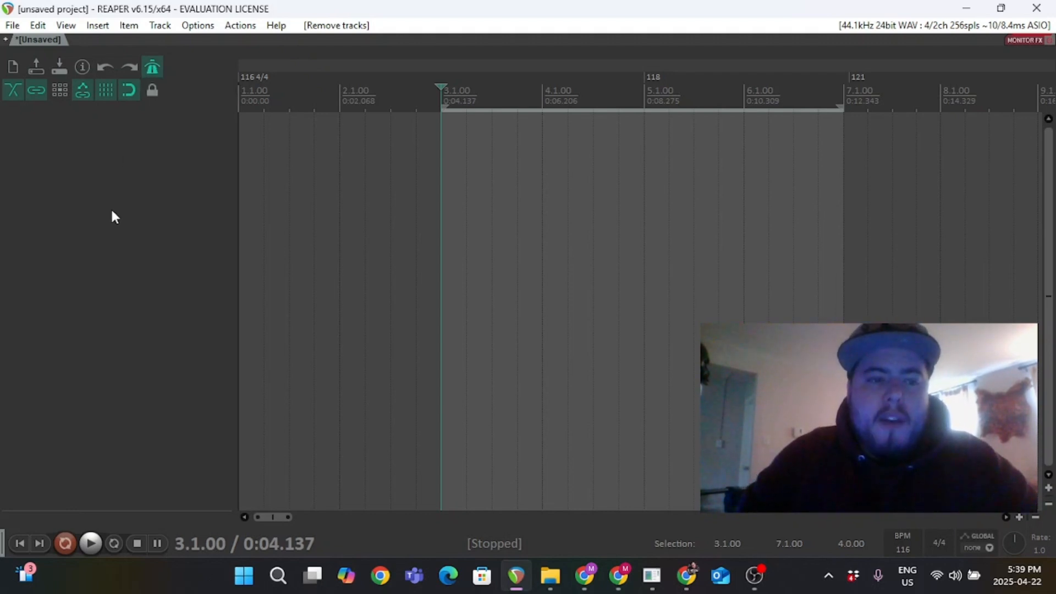
right_click(69, 231)
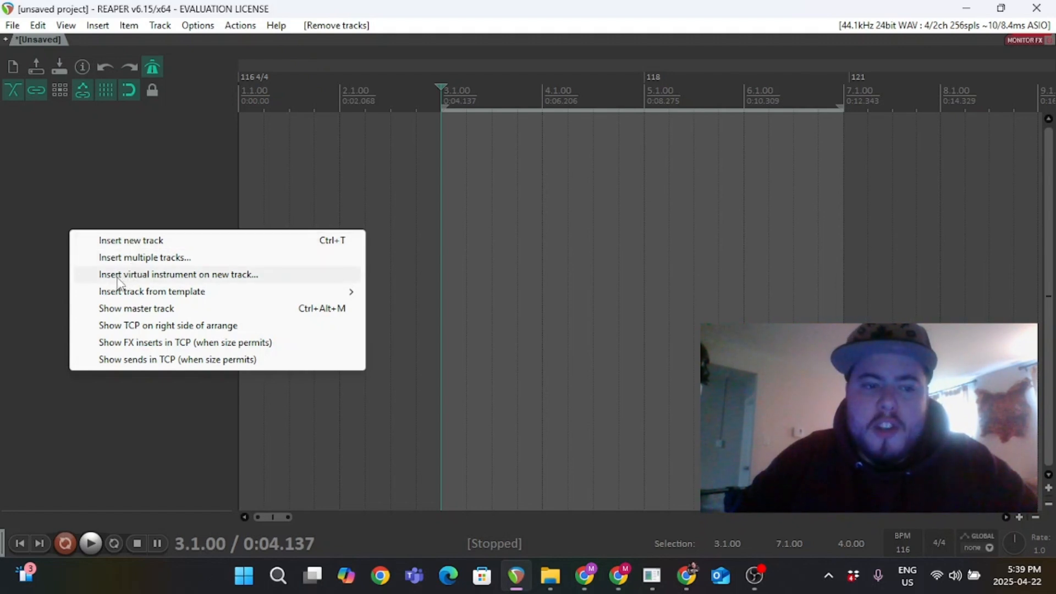
click(93, 191)
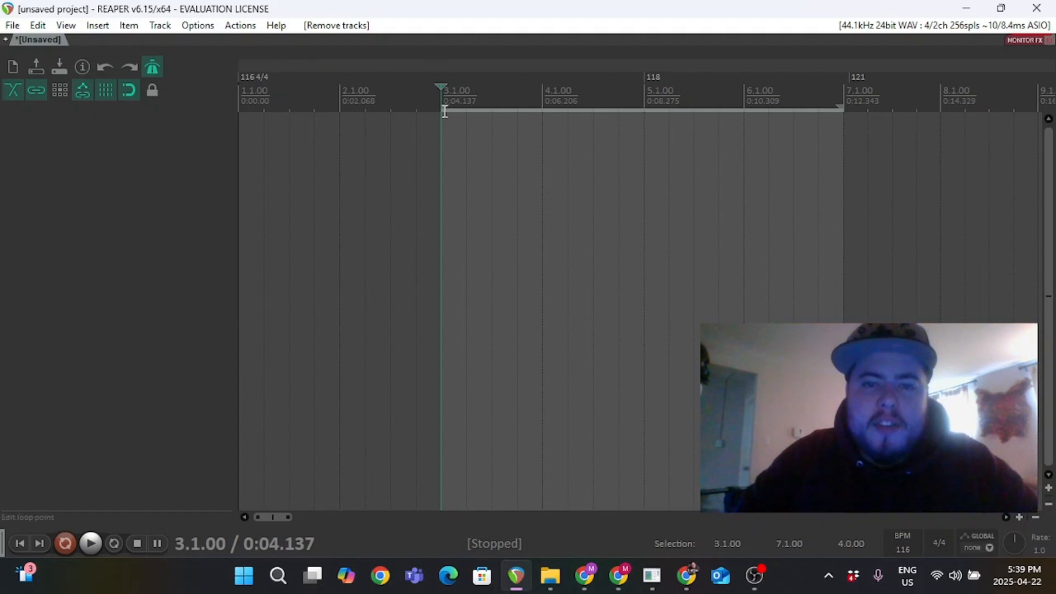
Select a time range from bar 2 to bar 3 and return the cursor to the project start.
drag(341, 107, 443, 111)
click(539, 104)
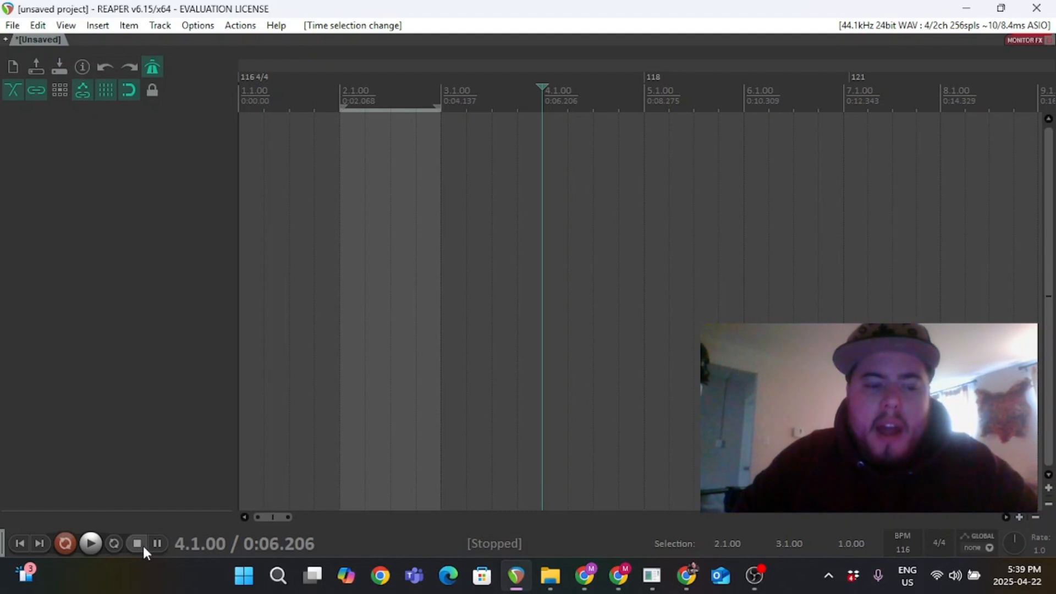
click(21, 544)
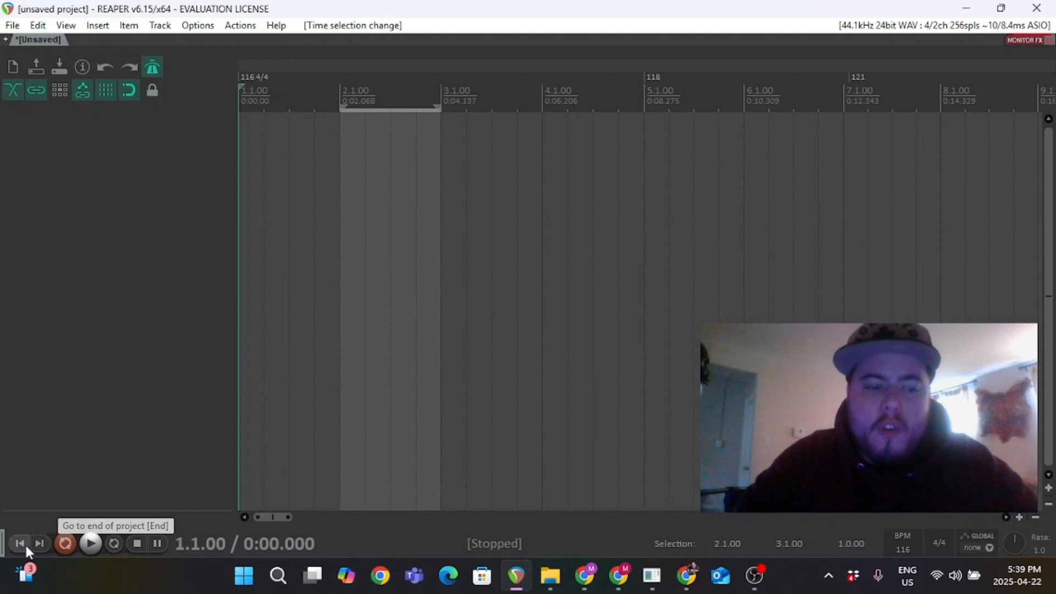
Switch the record mode to normal, then back to time selection auto punch.
right_click(64, 550)
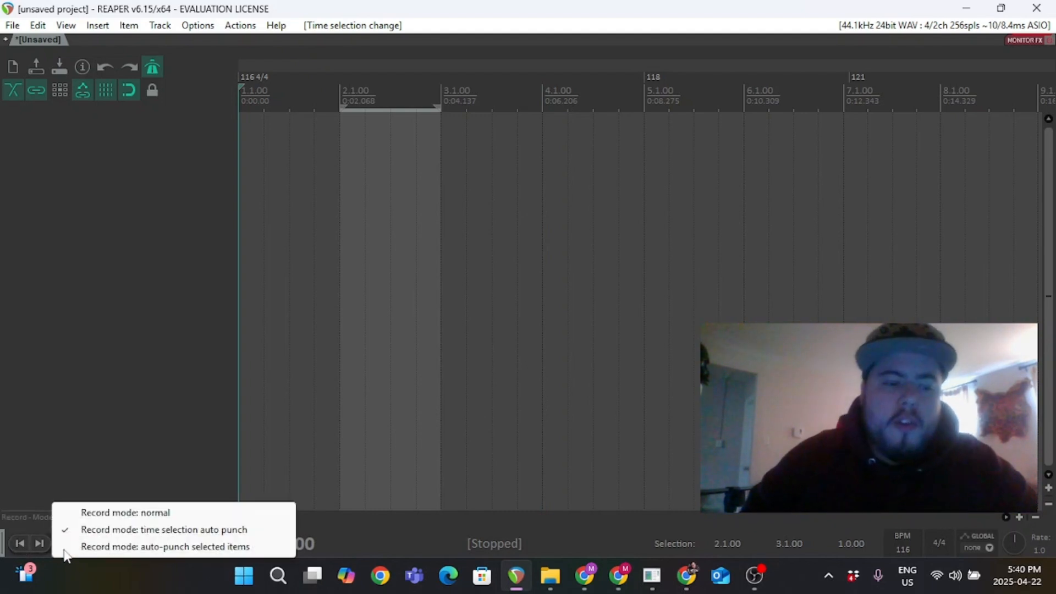
click(101, 514)
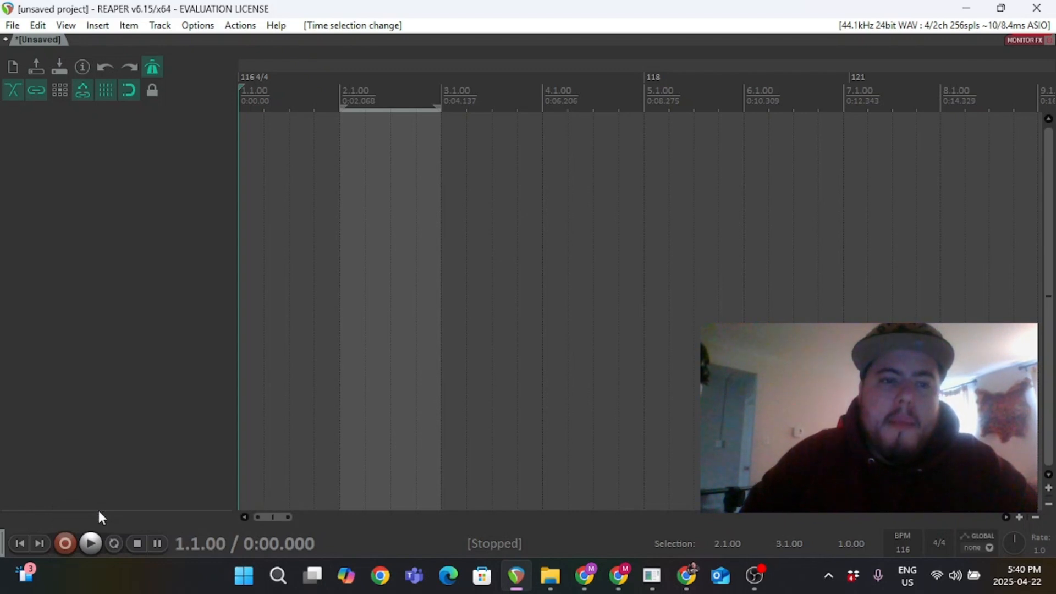
right_click(65, 544)
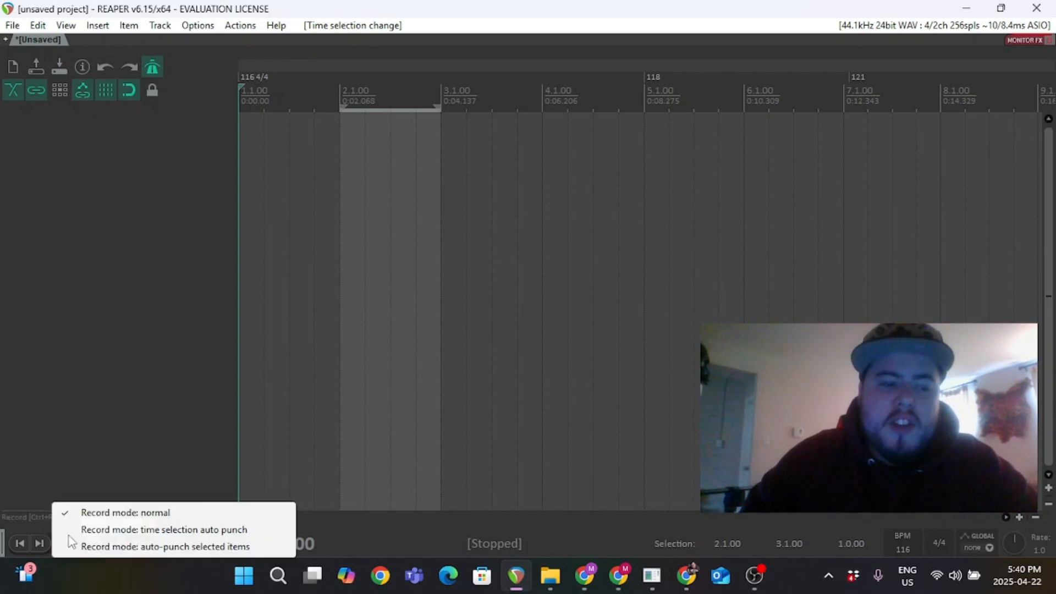
click(105, 529)
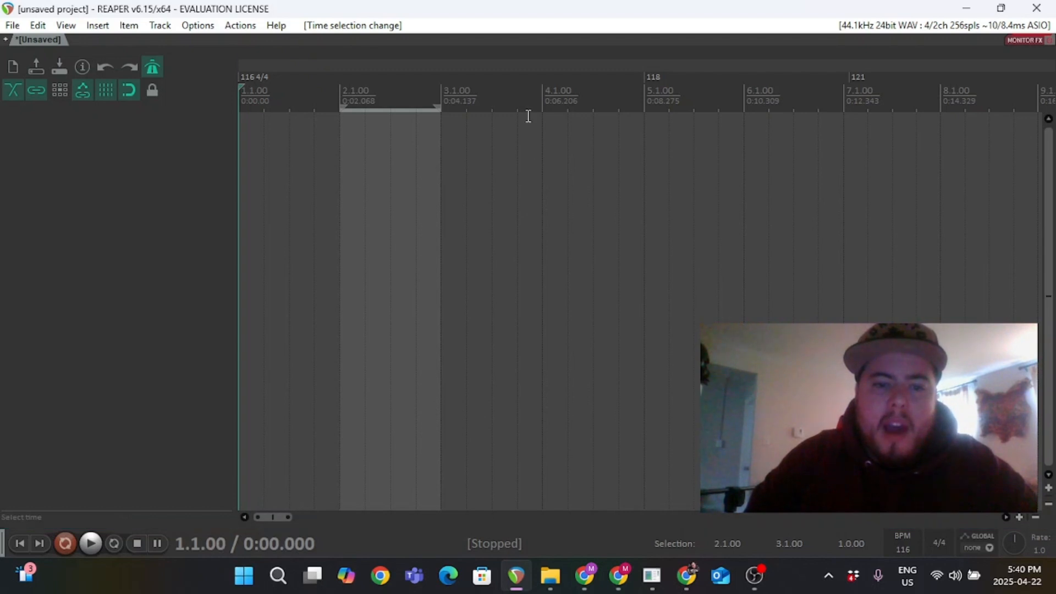
Select bars 4 to 7 as the time range and briefly play it back.
drag(545, 101, 842, 84)
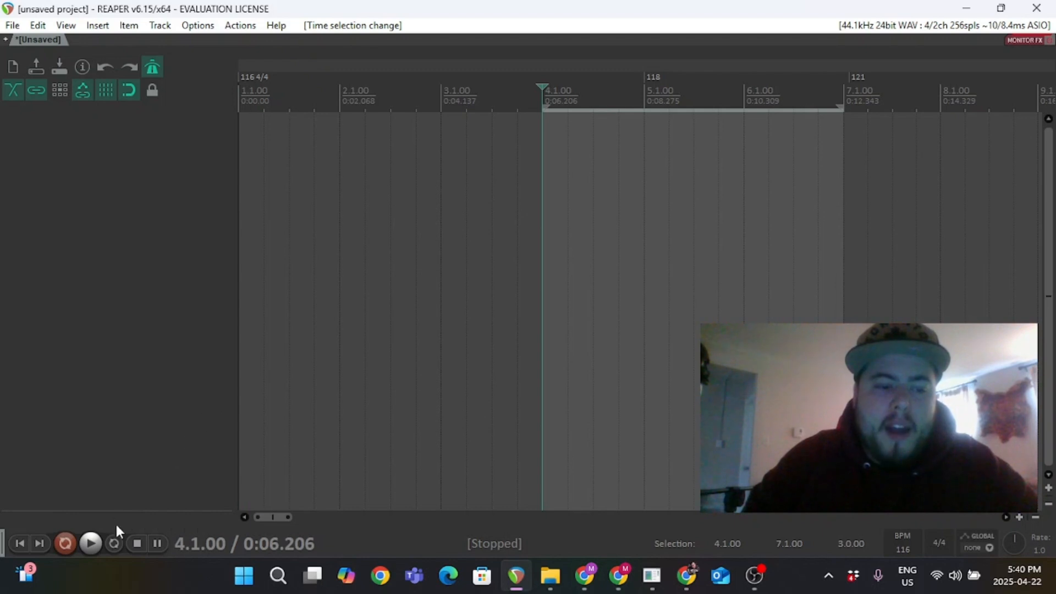
click(92, 543)
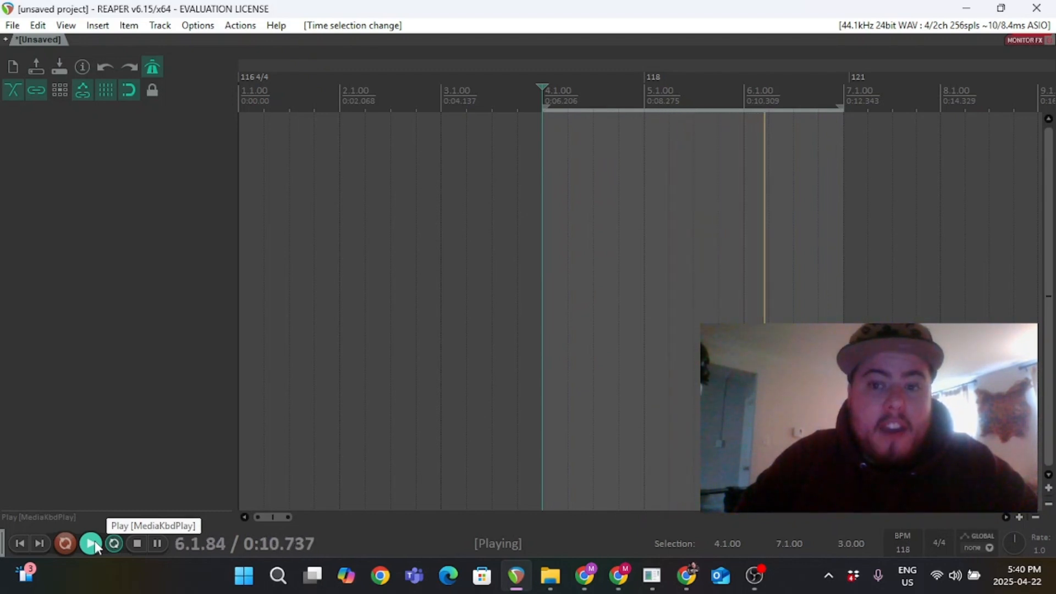
click(135, 544)
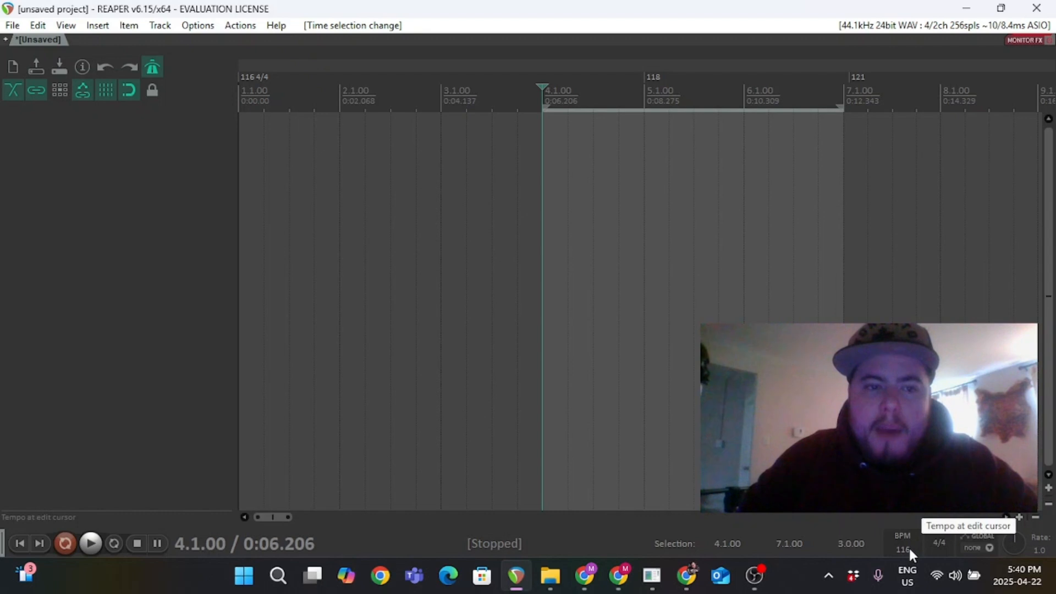
Insert a tempo marker at bar 3 set to 117 BPM.
click(647, 77)
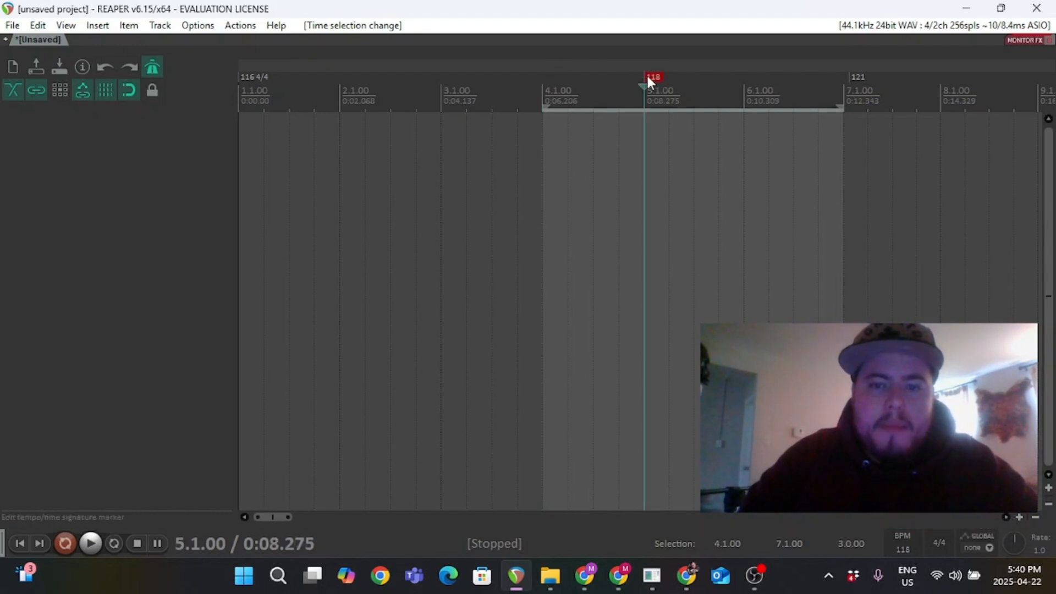
click(441, 101)
right_click(441, 101)
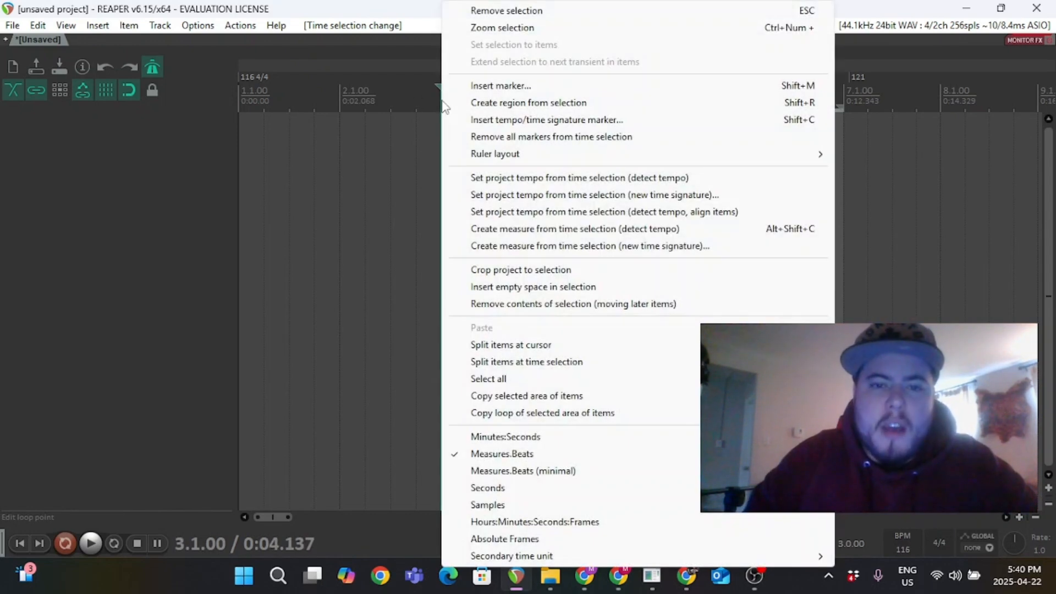
click(477, 121)
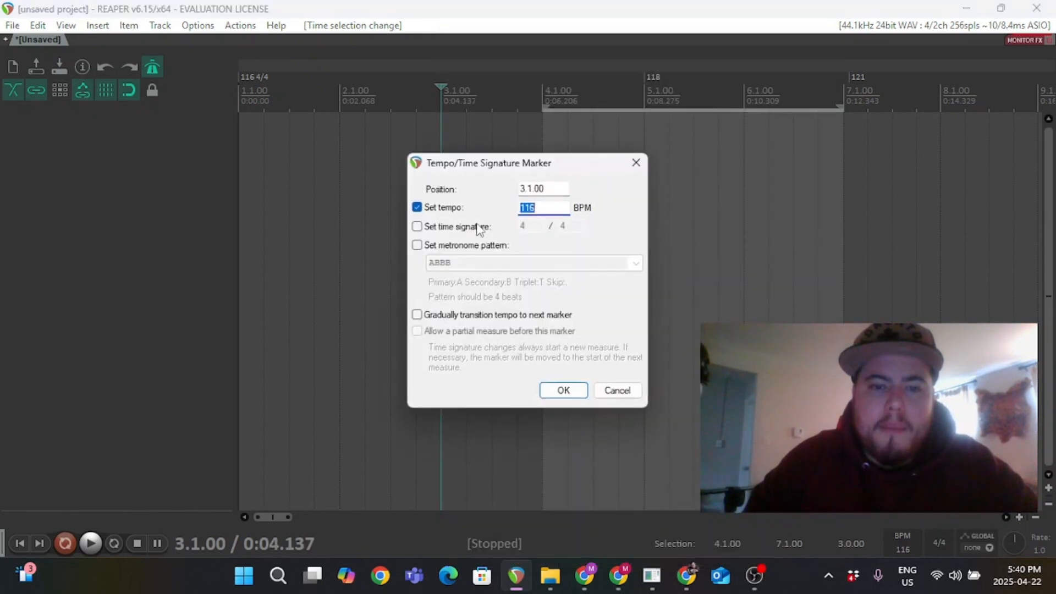
text(117)
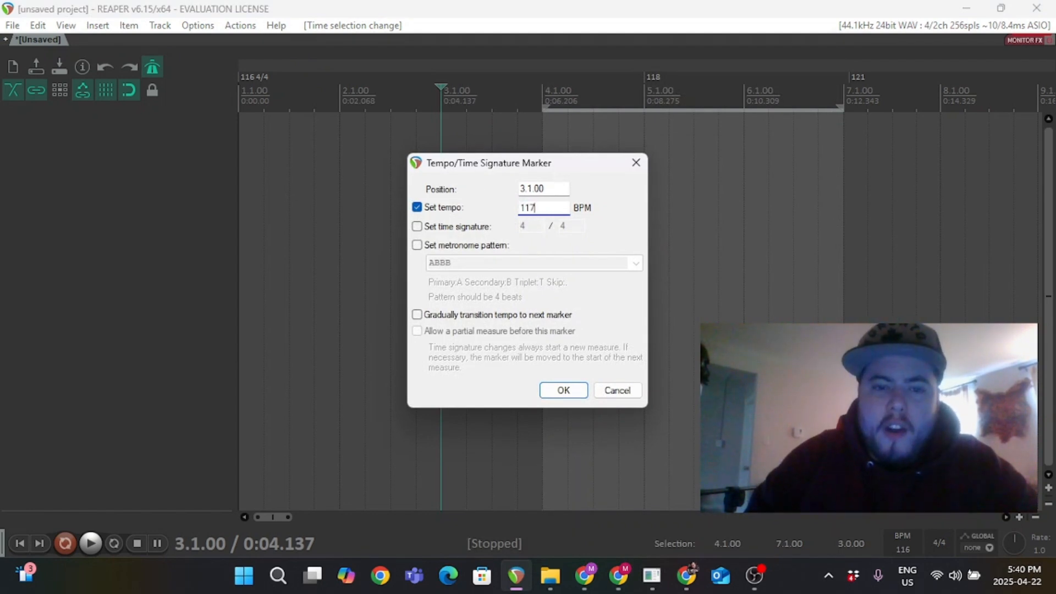
key(Return)
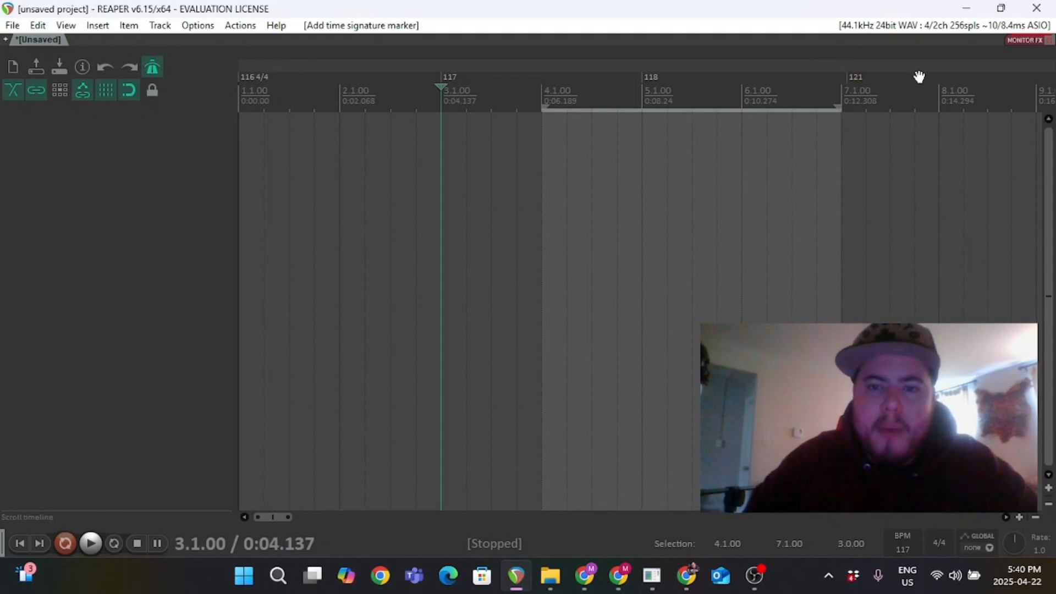
double_click(449, 77)
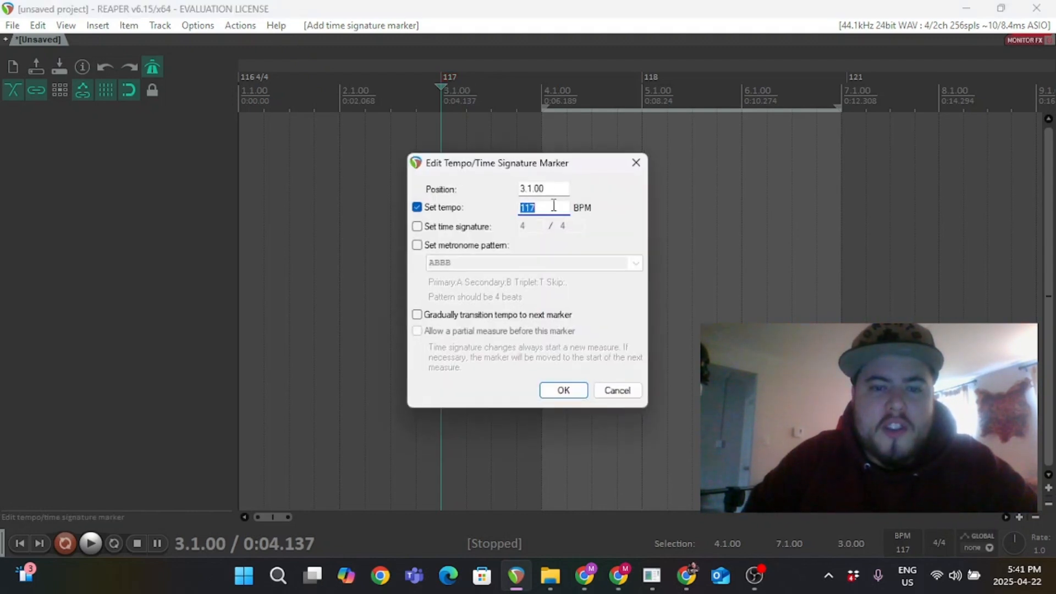
click(417, 226)
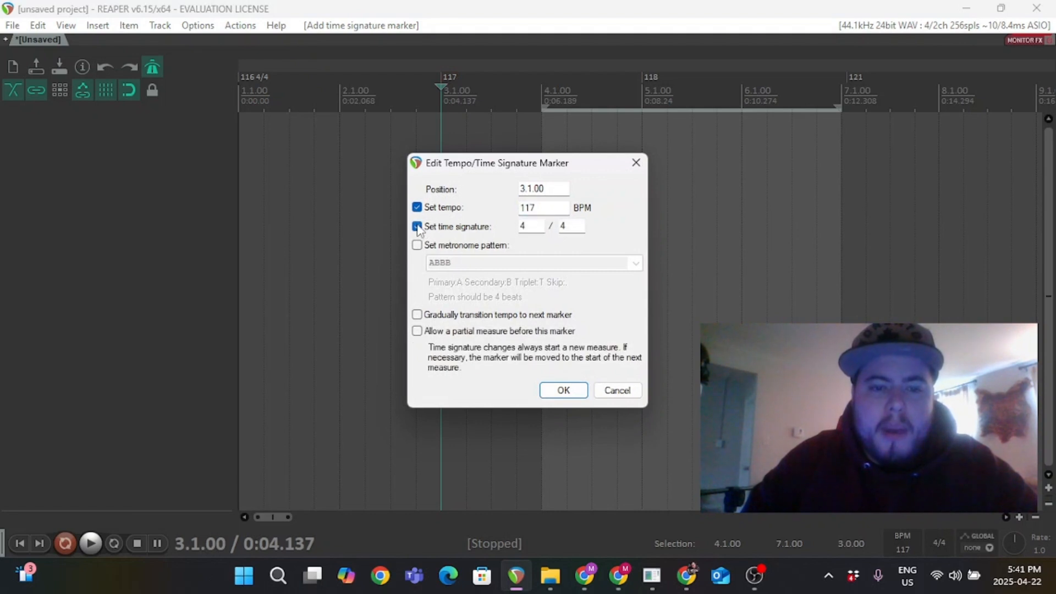
click(417, 226)
click(617, 390)
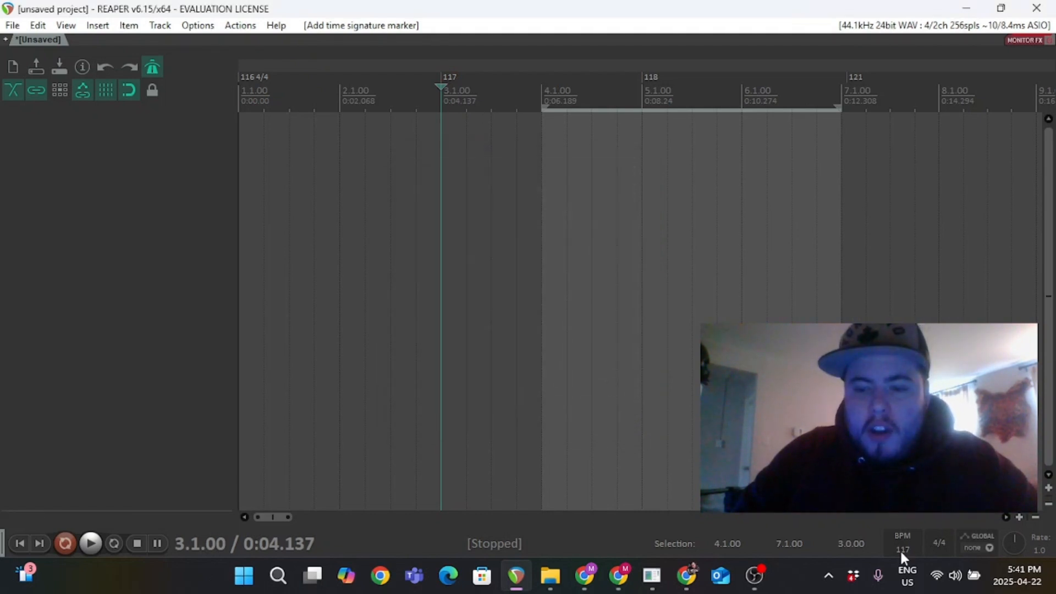
Raise the tempo at the edit cursor to 161 BPM.
scroll(906, 546, up, 15)
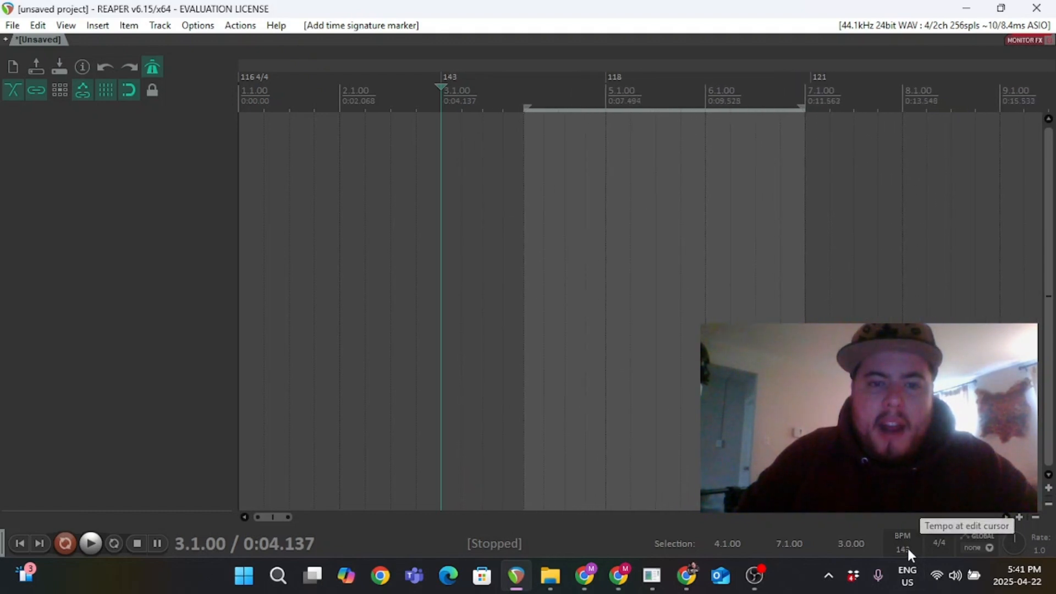
scroll(906, 546, up, 3)
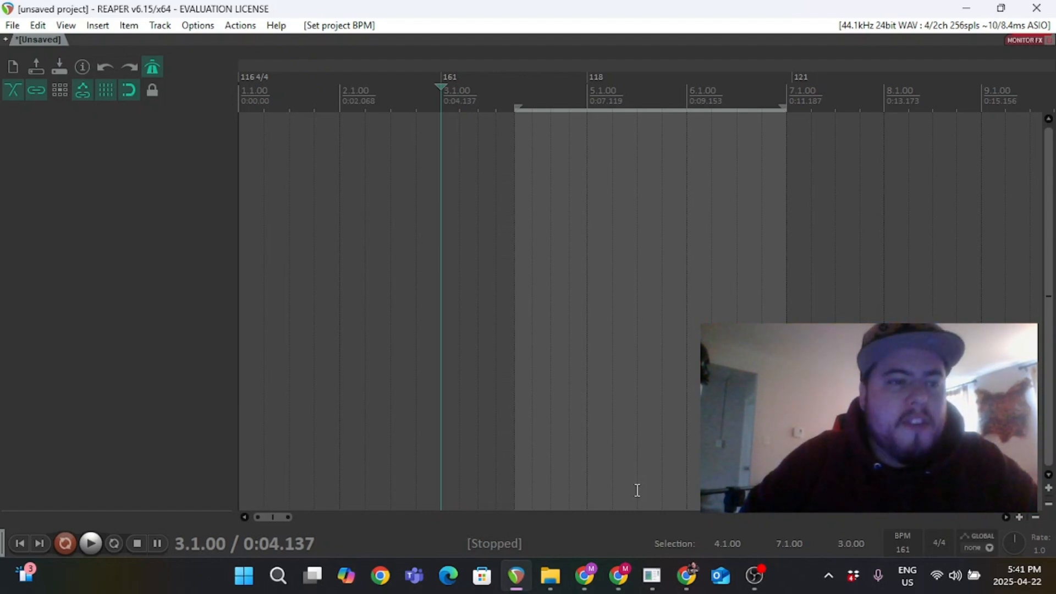
Insert a new track and arm it for recording.
right_click(152, 228)
click(171, 236)
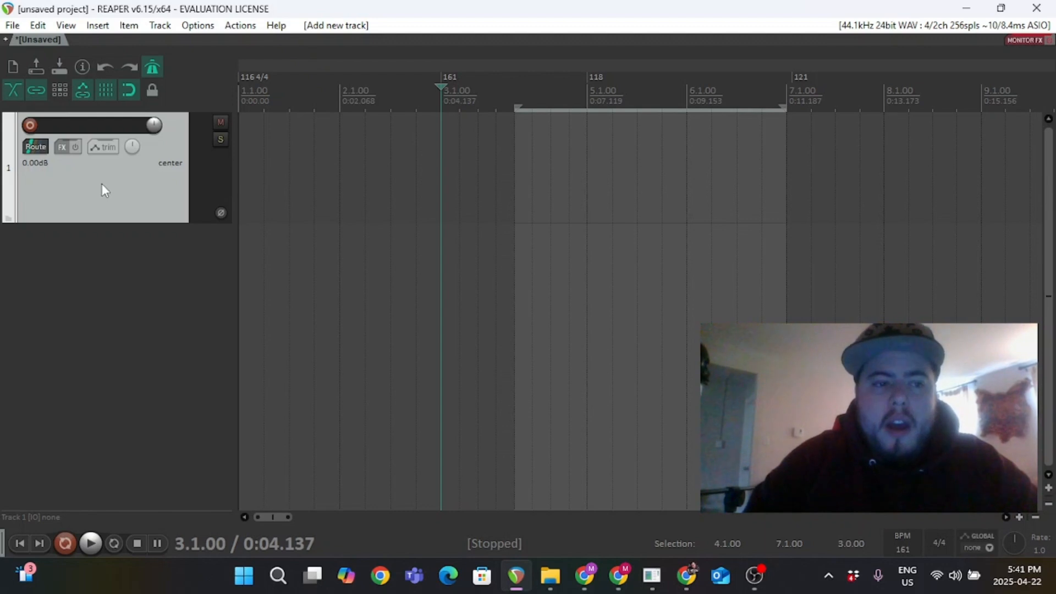
click(32, 124)
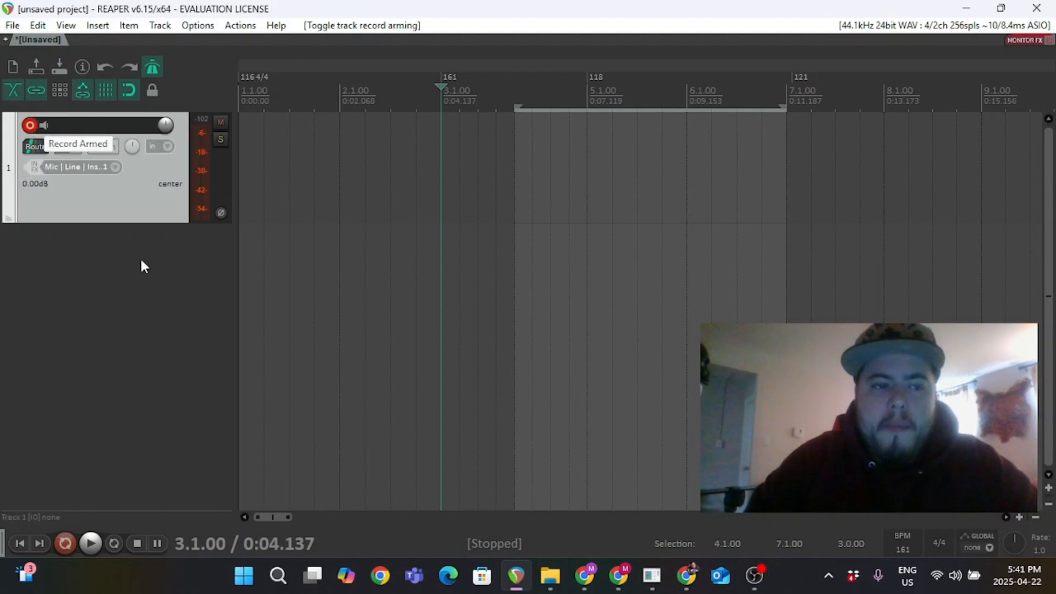
Review the track's mono, stereo and MIDI input options.
click(104, 168)
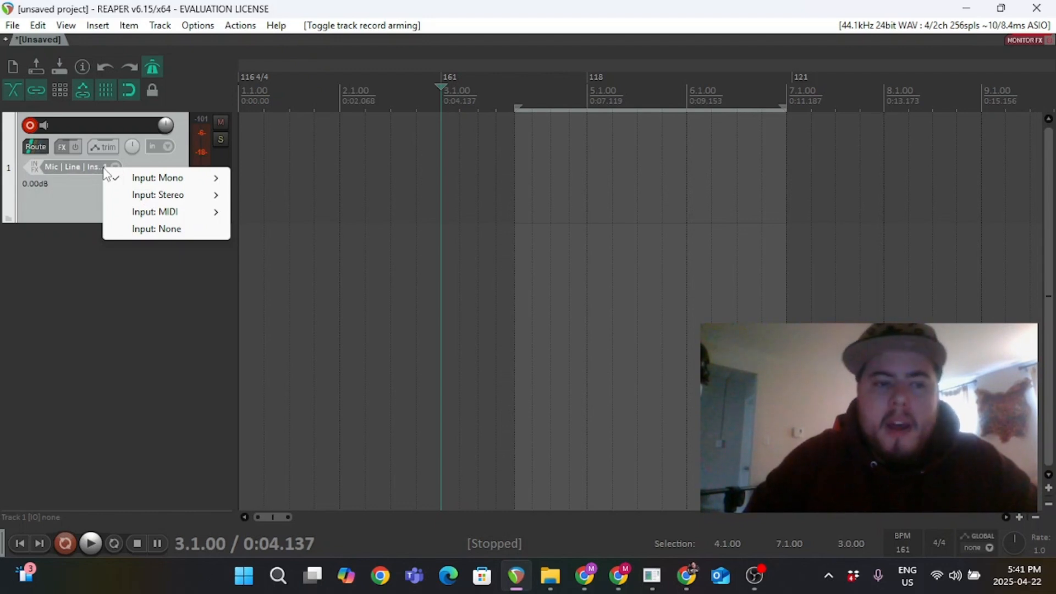
mouse_move(163, 186)
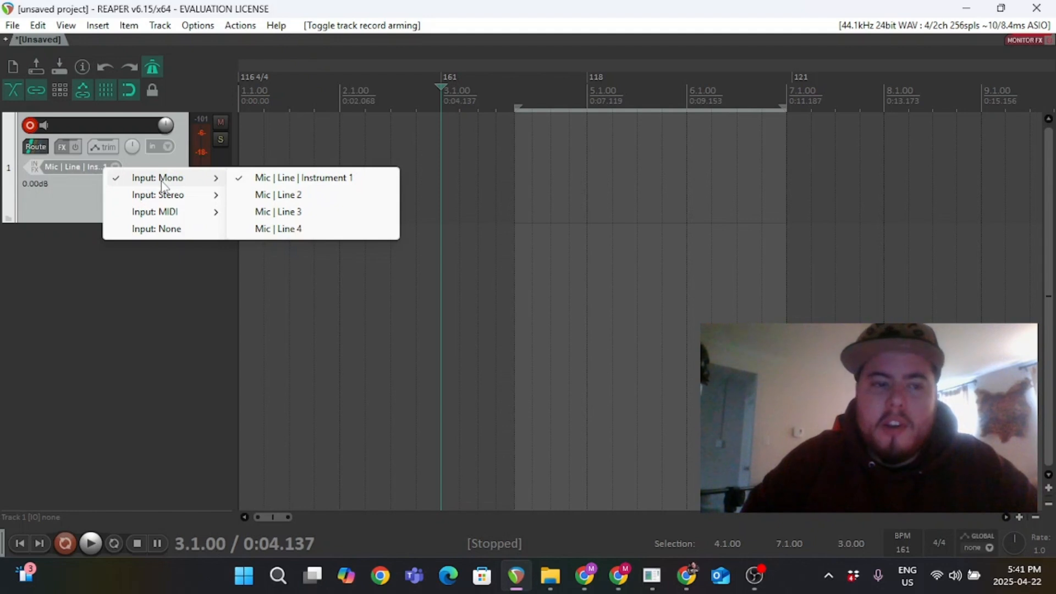
mouse_move(158, 218)
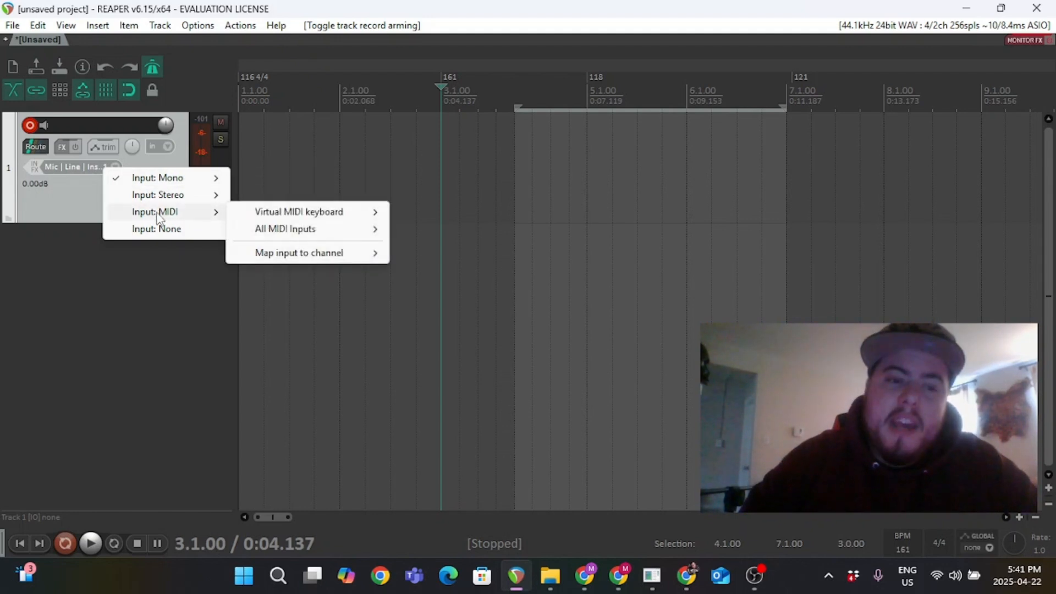
click(80, 204)
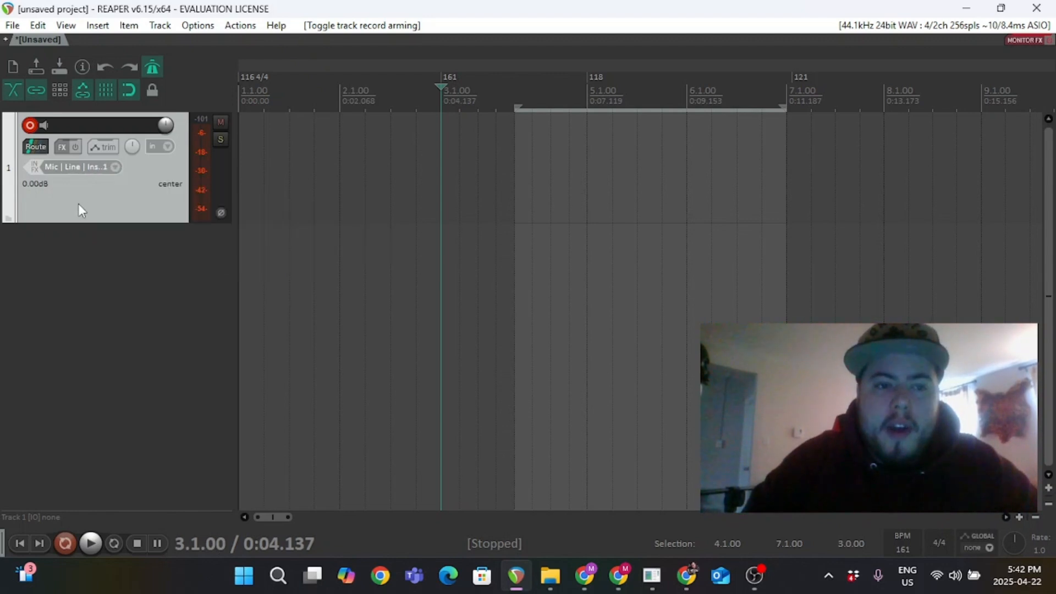
Toggle the track's mute and solo on and off again.
click(219, 124)
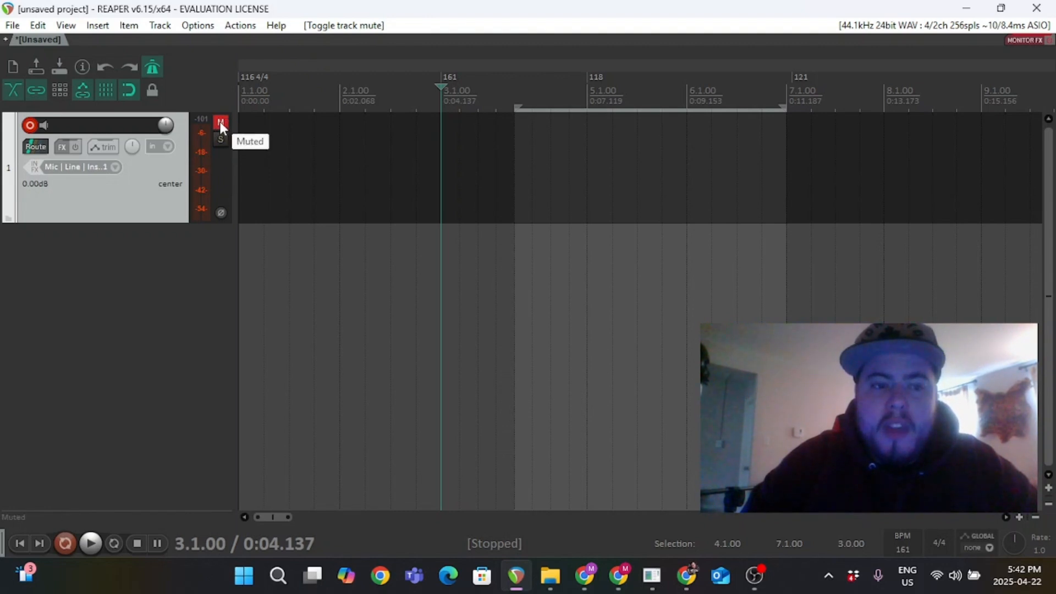
click(220, 121)
click(219, 140)
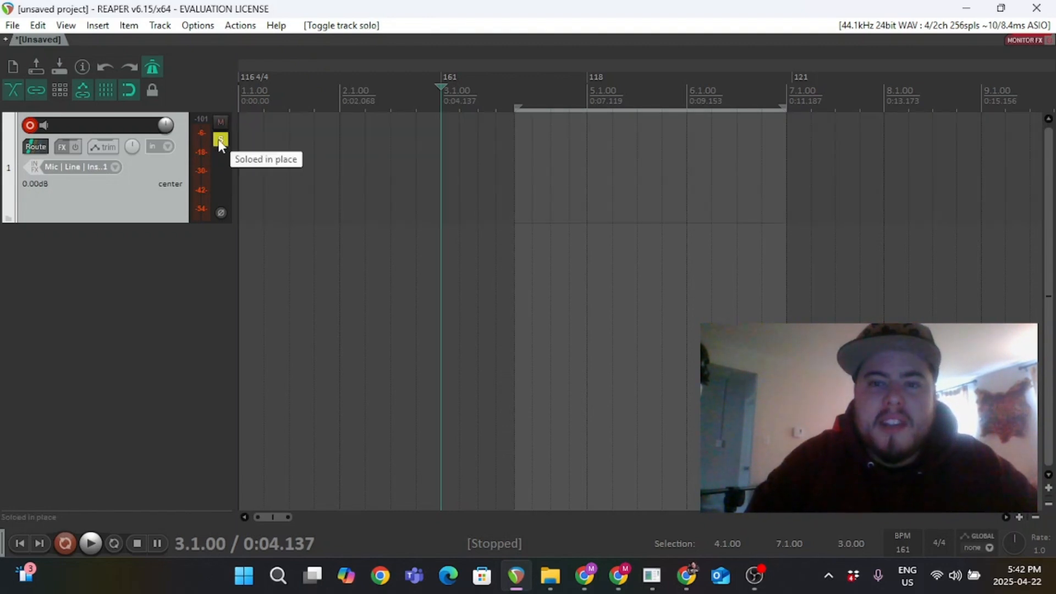
click(219, 140)
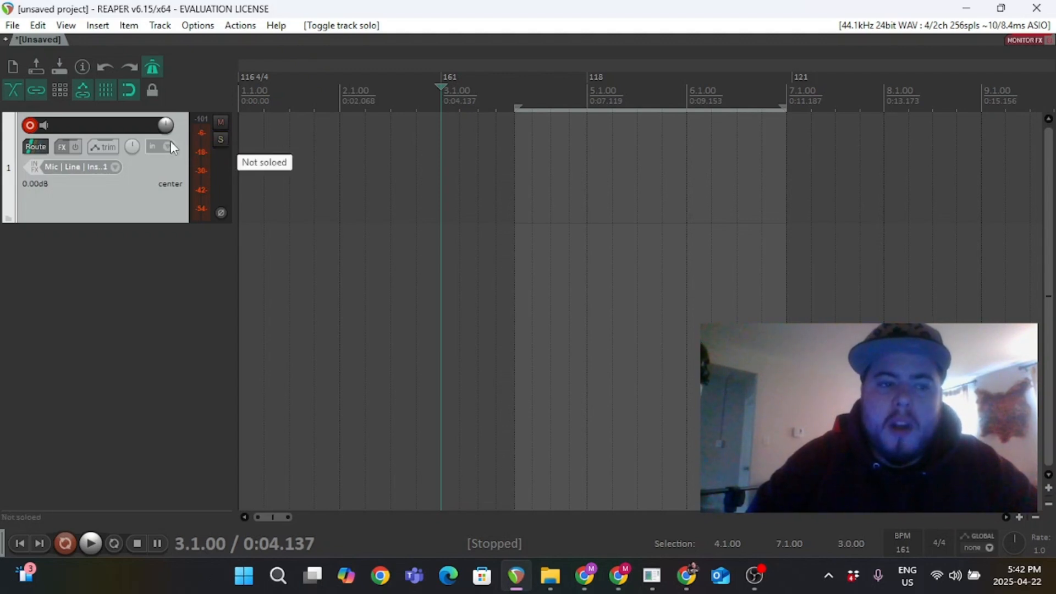
Rename the track as Guitar 1.
double_click(78, 126)
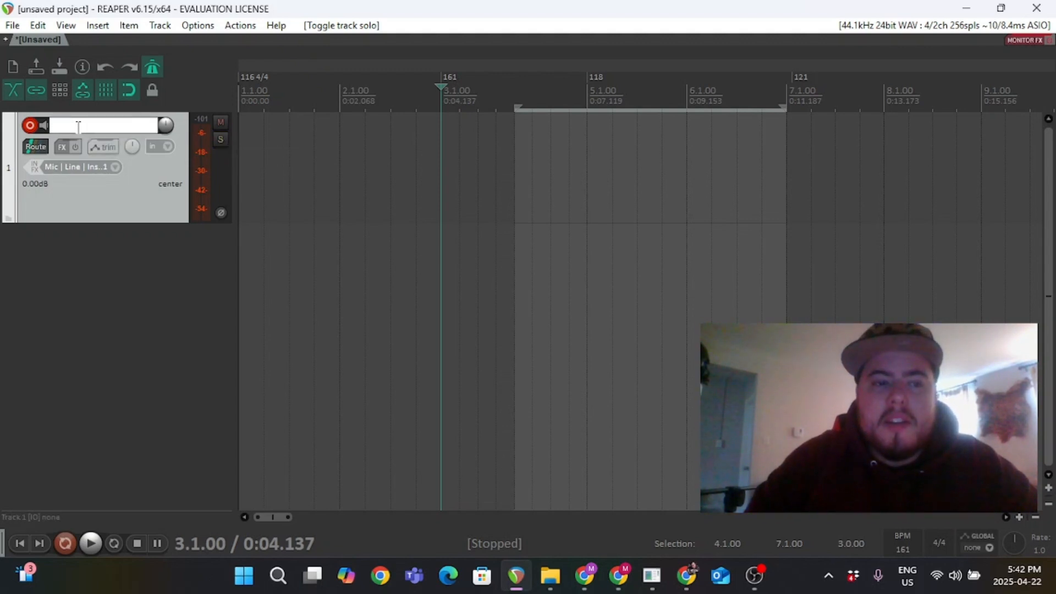
text(Guita)
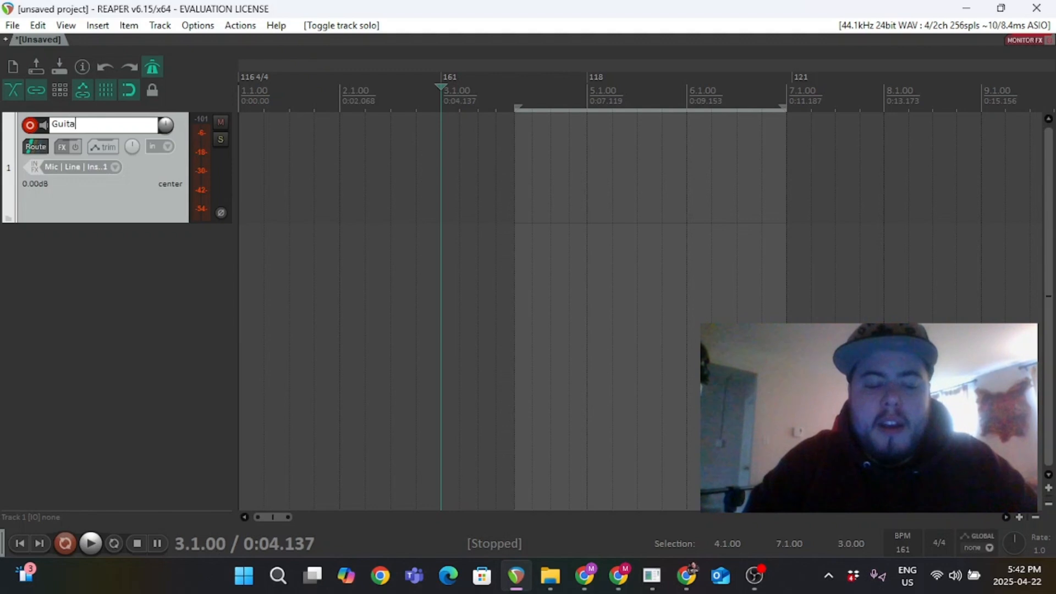
text(r 1)
key(Return)
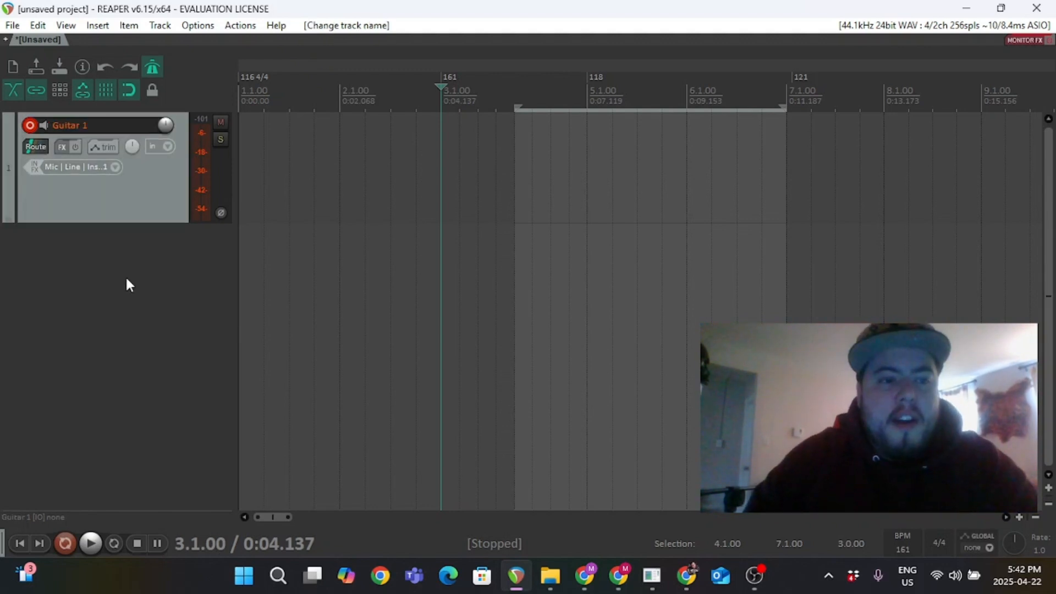
Insert a new track with the Loki Bass 2 virtual instrument.
right_click(91, 283)
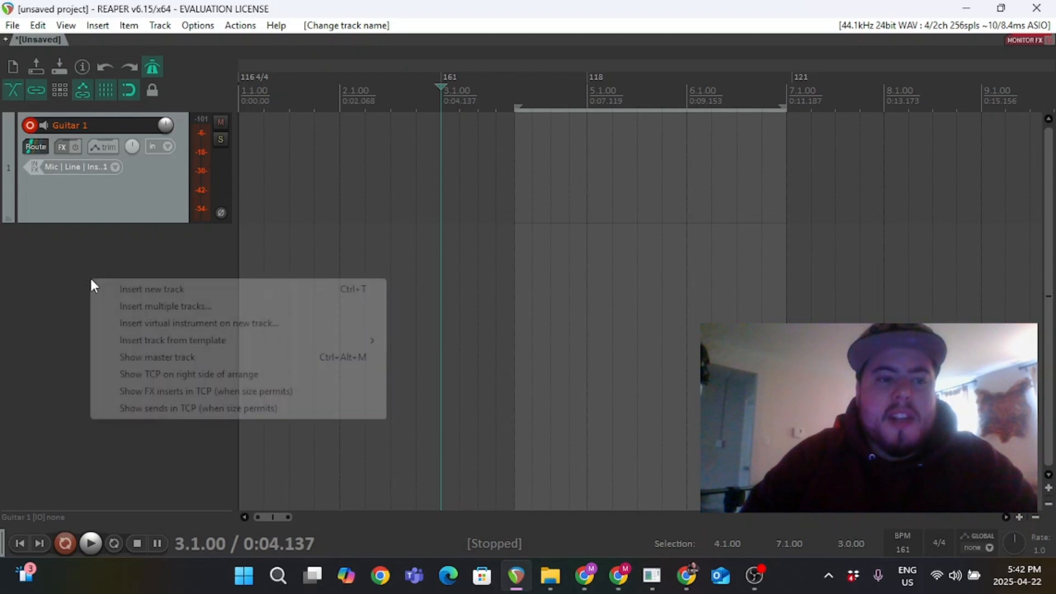
click(138, 324)
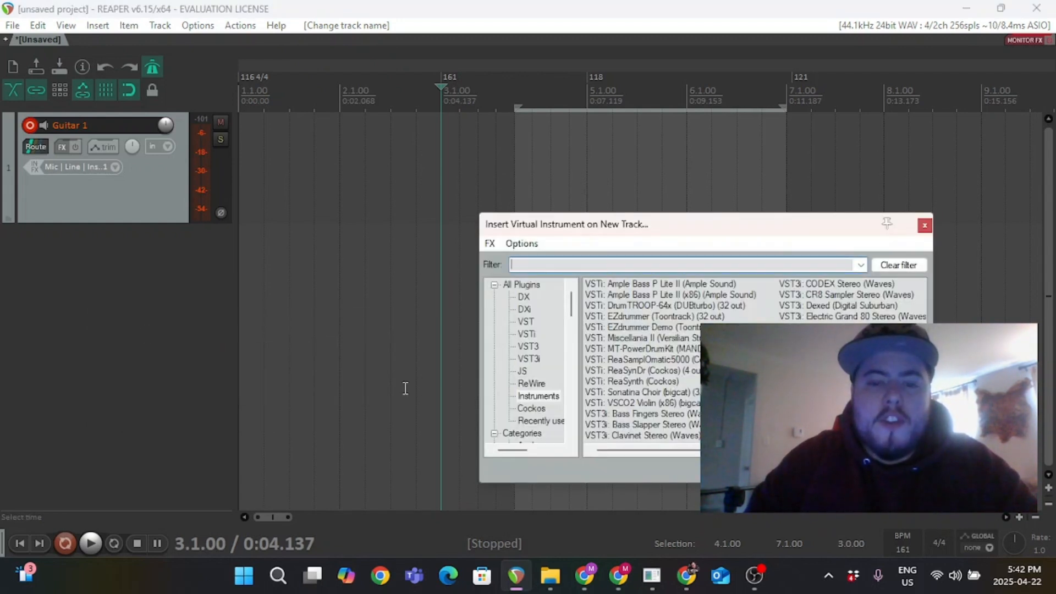
double_click(820, 382)
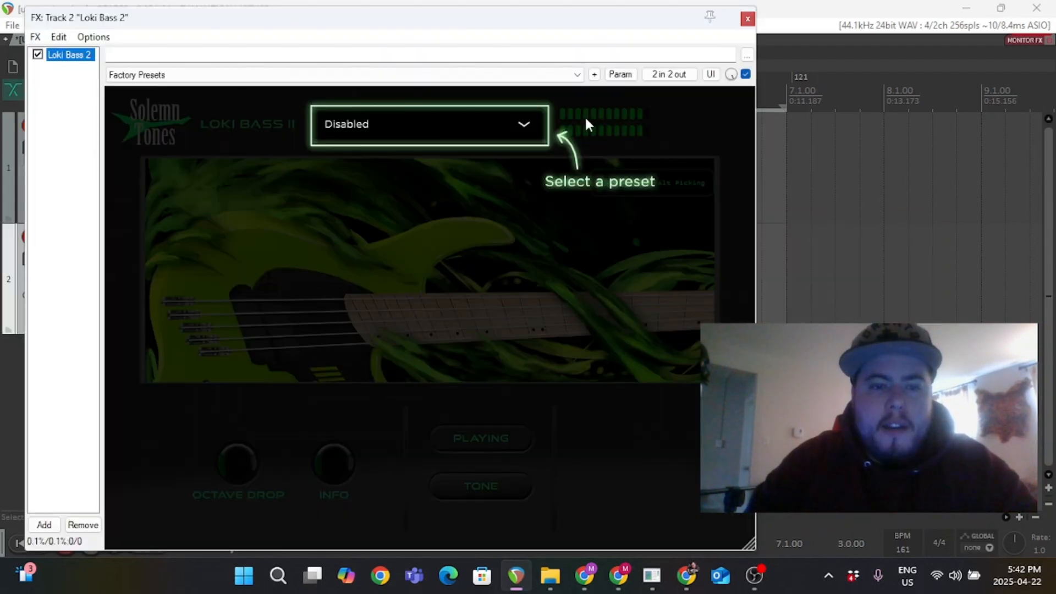
Load the LokiGlass 2 preset in Loki Bass II and close the FX window.
click(434, 113)
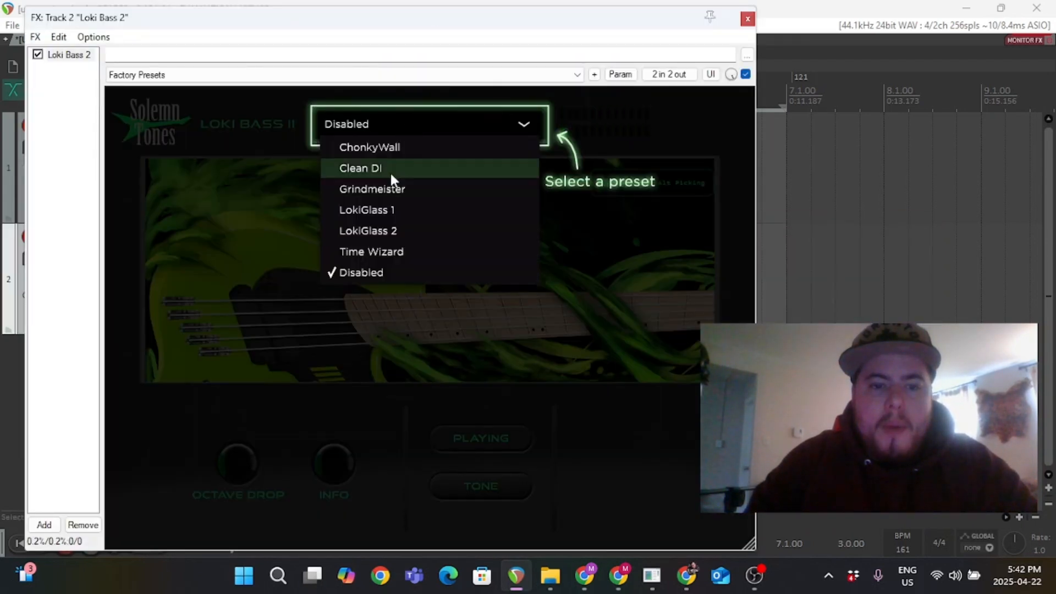
click(371, 230)
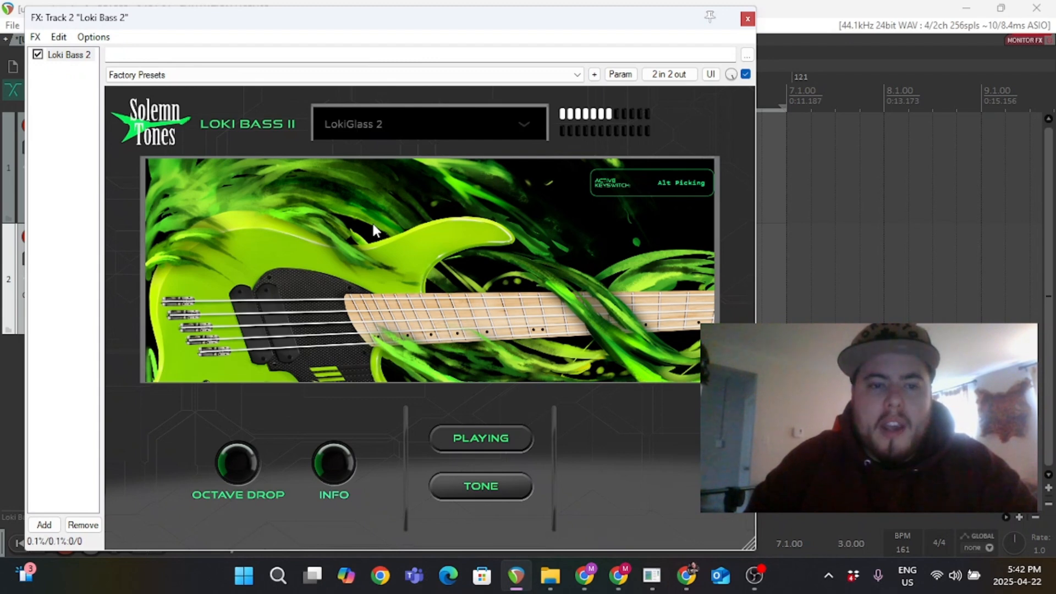
click(748, 20)
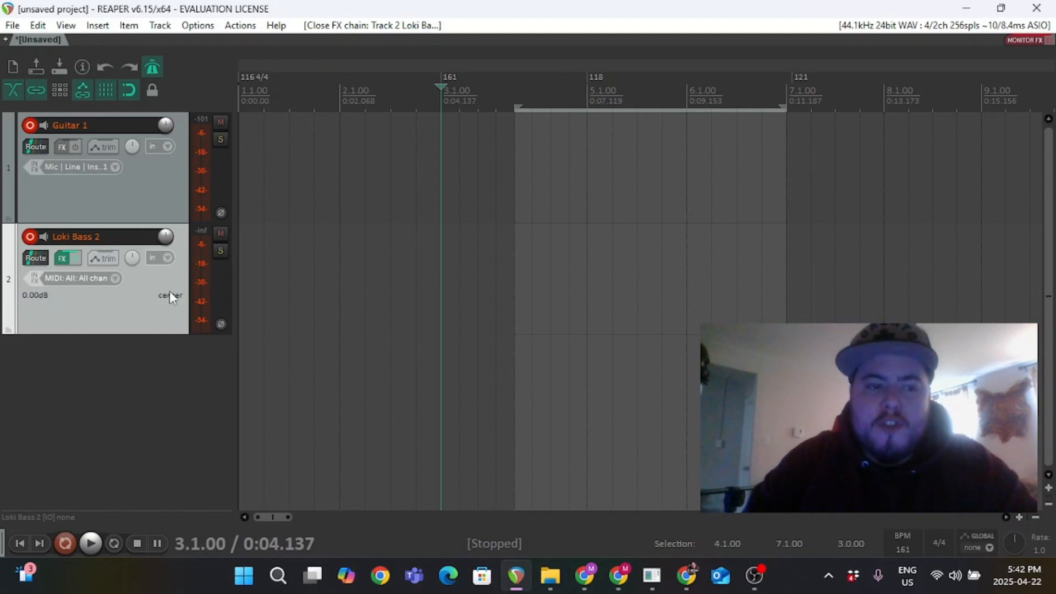
Toggle record arming off and back on for both the Guitar 1 and Loki Bass 2 tracks.
click(30, 237)
click(31, 124)
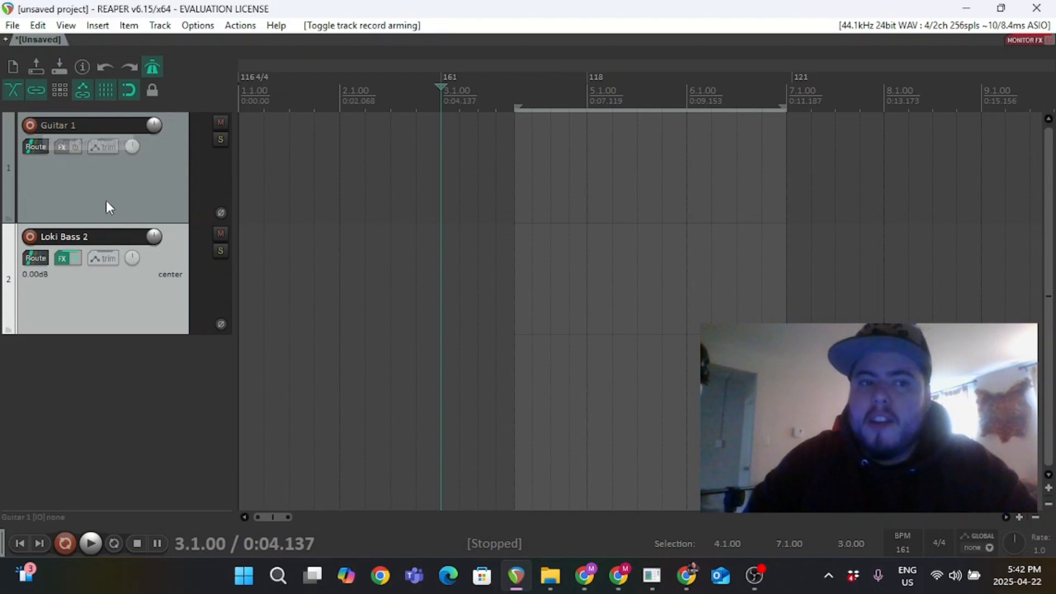
click(30, 125)
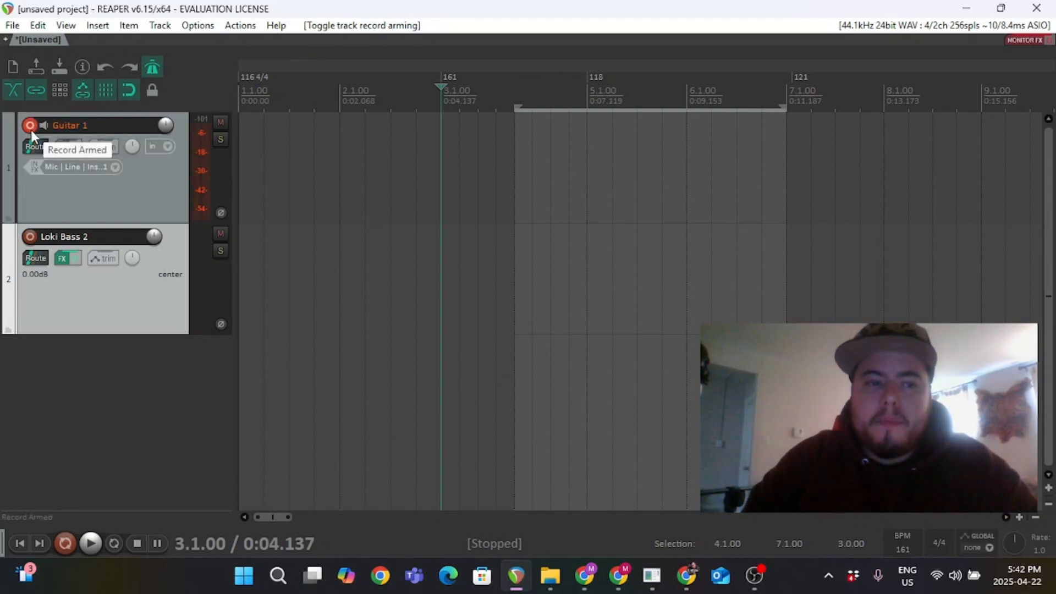
click(30, 237)
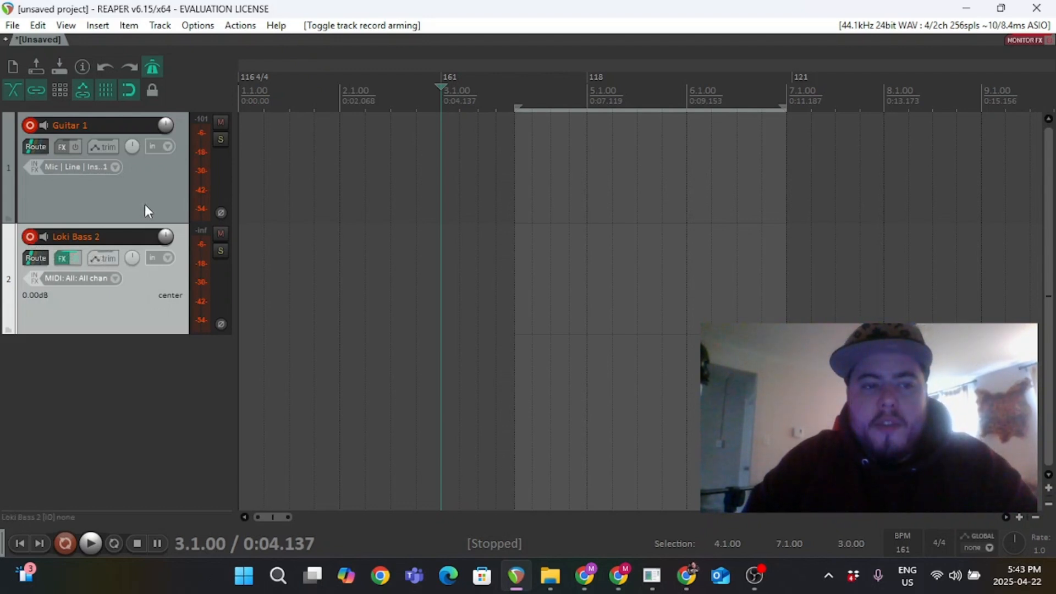
Nudge Guitar 1's volume up slightly, then reset it to 0 dB.
click(162, 180)
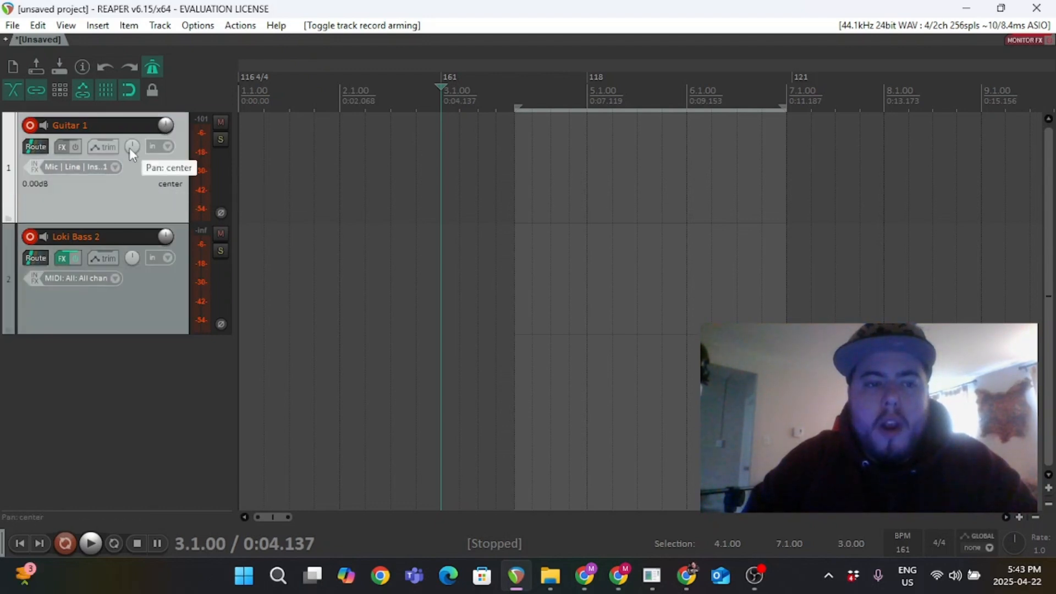
mouse_move(130, 147)
mouse_down()
mouse_move(129, 138)
mouse_move(130, 147)
mouse_up()
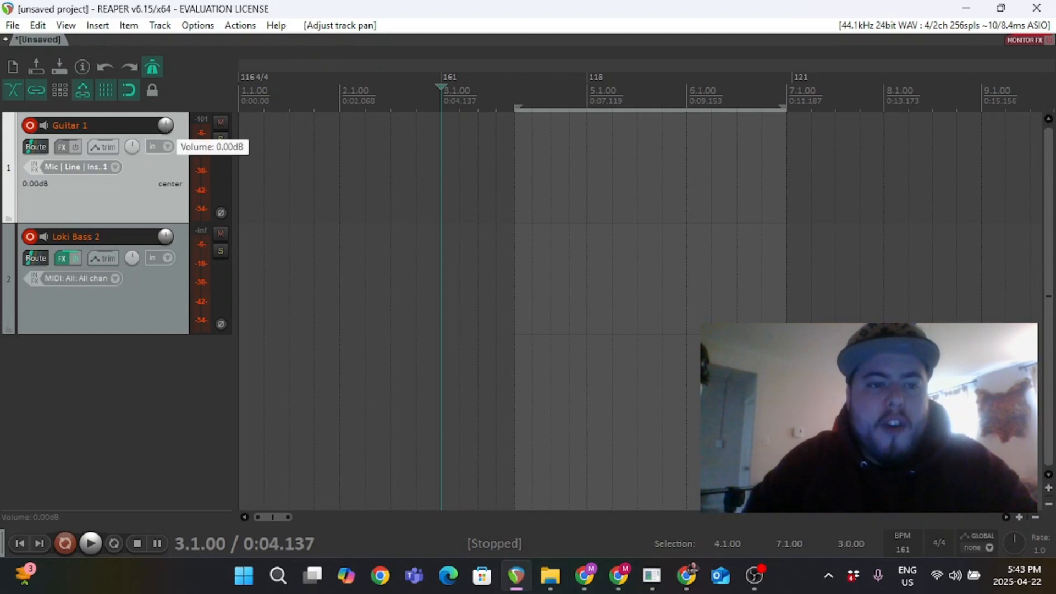
drag(166, 125, 166, 121)
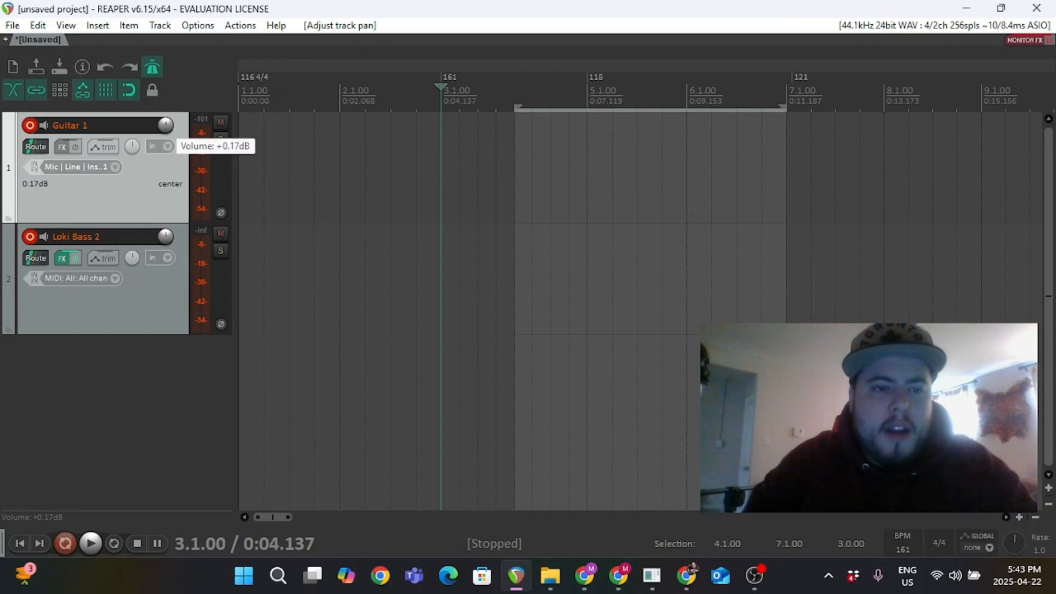
double_click(166, 125)
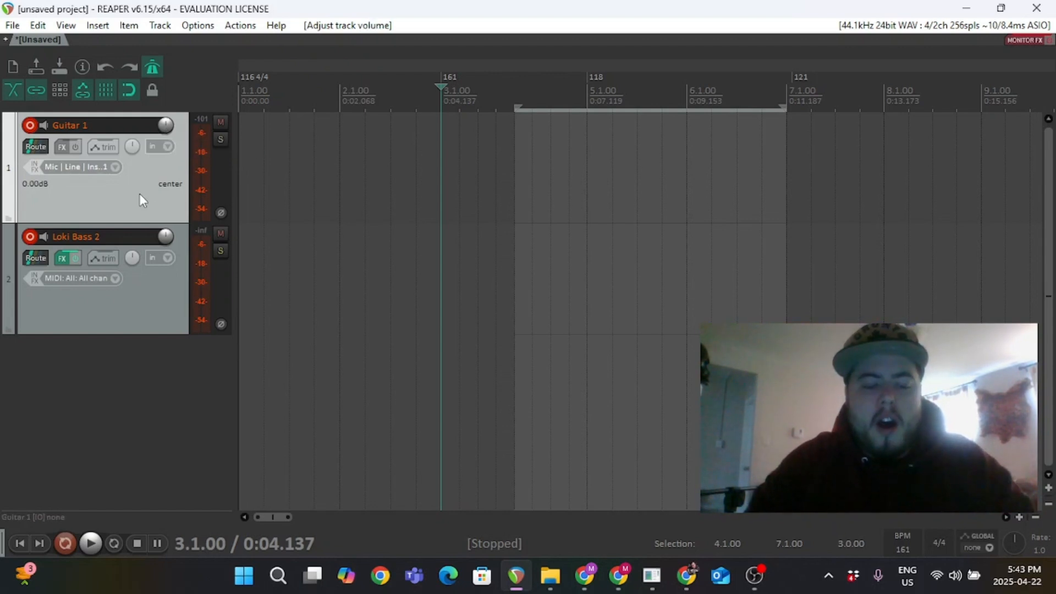
Show Guitar 1's volume envelope and add points forming a small dip around bars 4 to 5.
key(v)
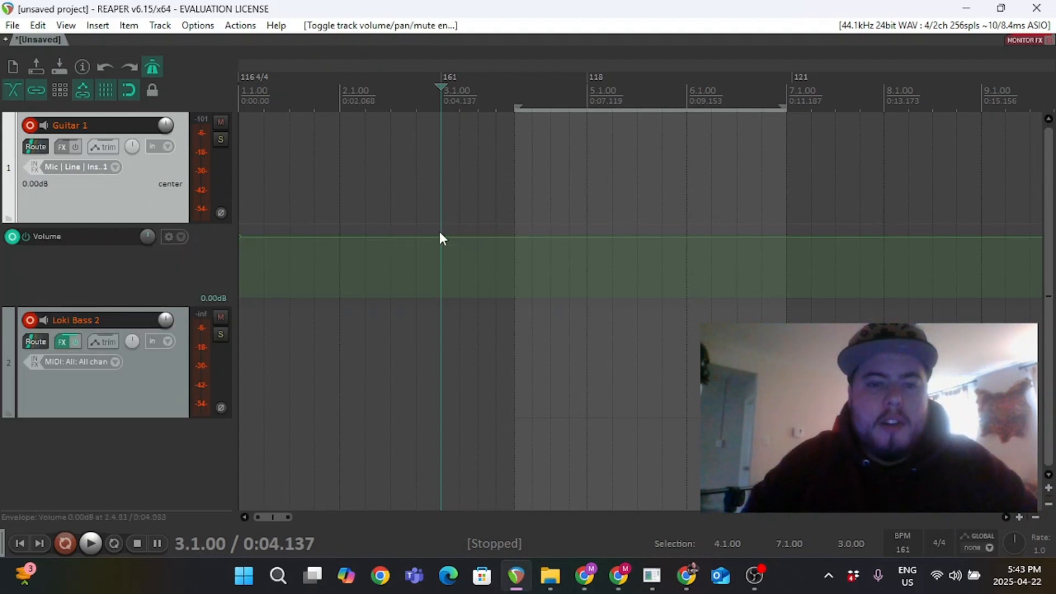
ctrl+click(514, 238)
ctrl+click(542, 237)
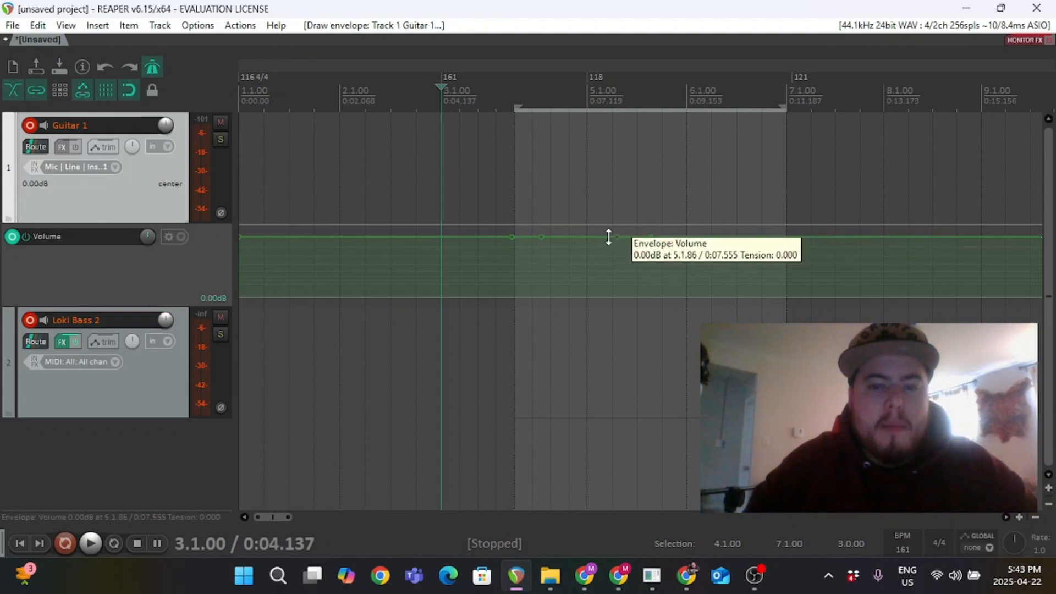
drag(612, 236, 613, 250)
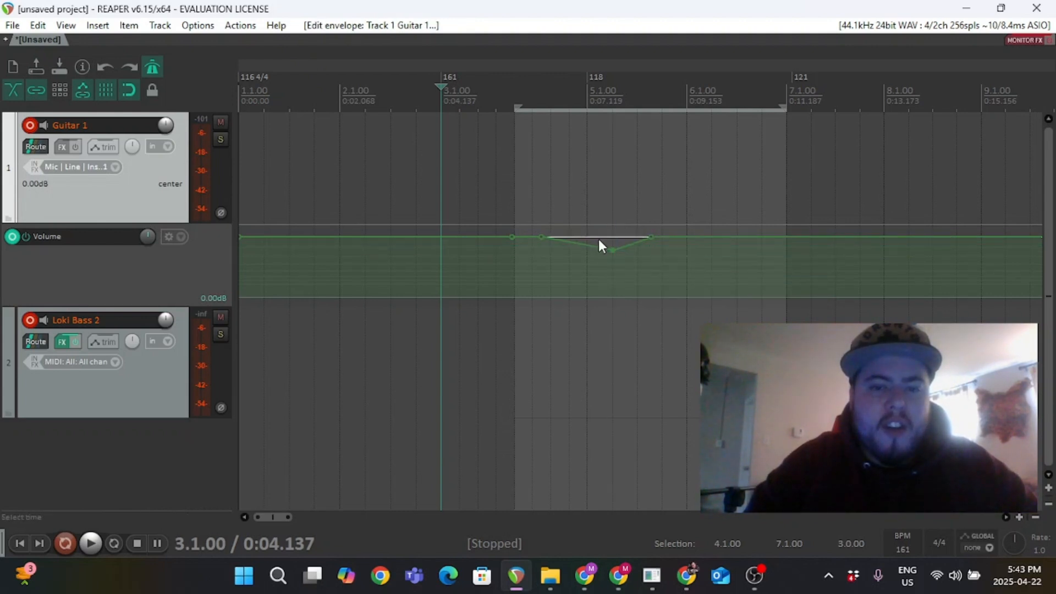
drag(542, 236, 542, 253)
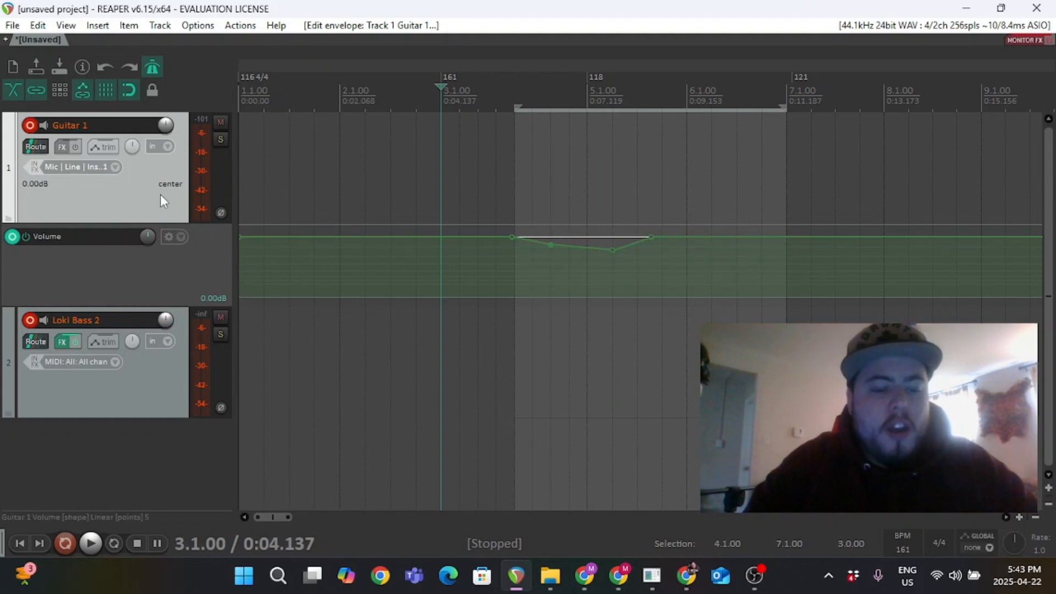
Show Guitar 1's pan envelope and add points shaping a dip and a rise around bars 4 to 5.
key(p)
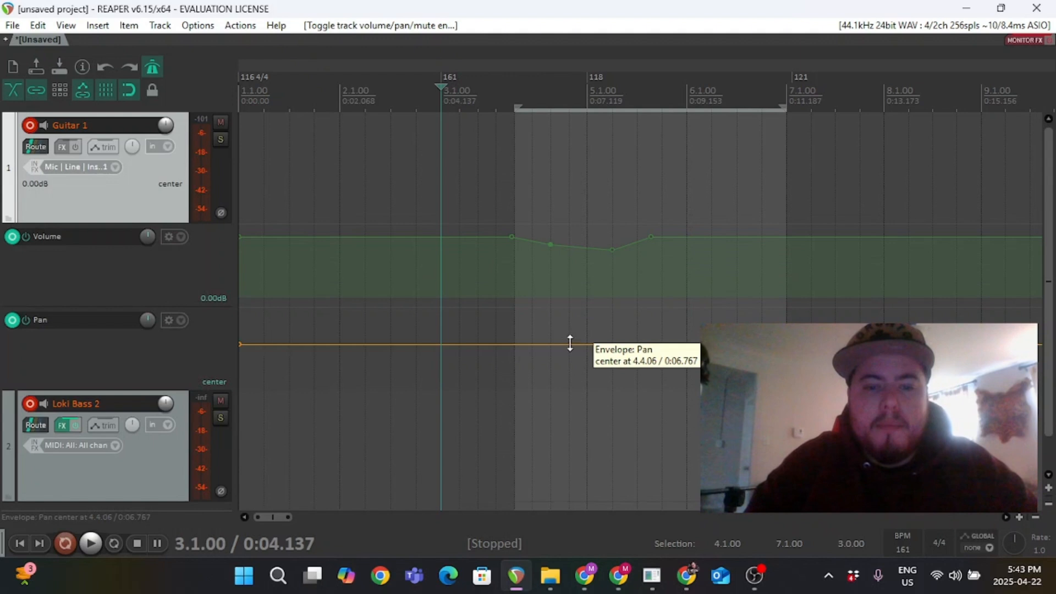
drag(540, 344, 644, 343)
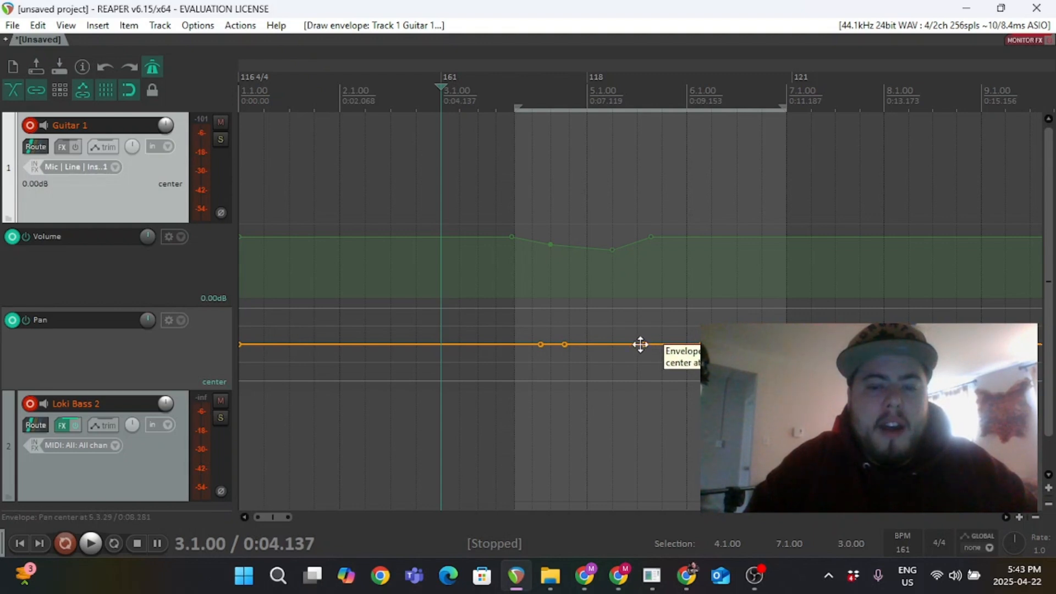
mouse_move(639, 345)
mouse_down()
mouse_move(641, 313)
mouse_move(638, 325)
mouse_up()
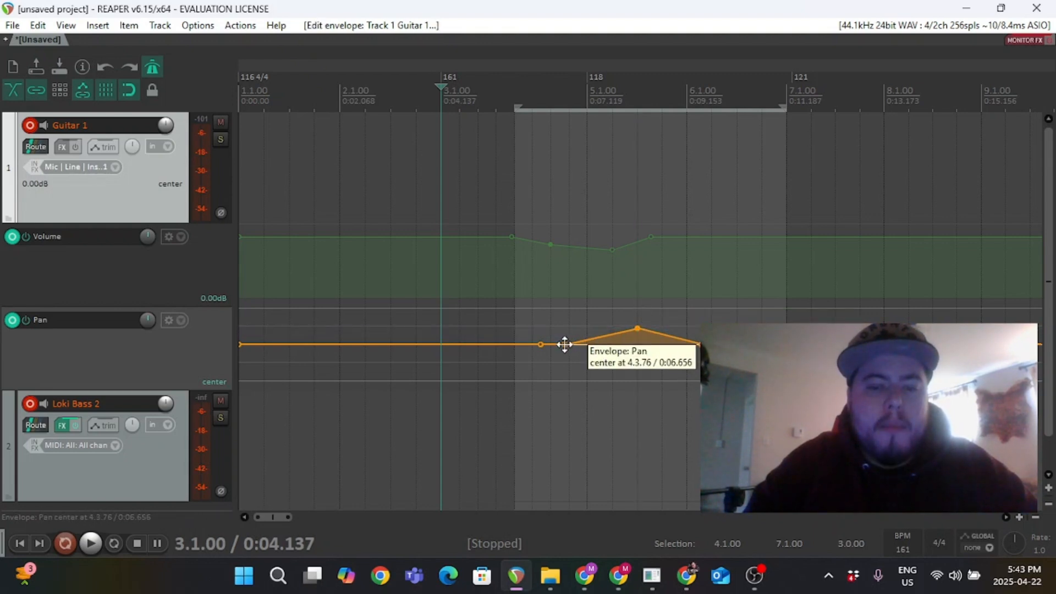
drag(564, 344, 586, 395)
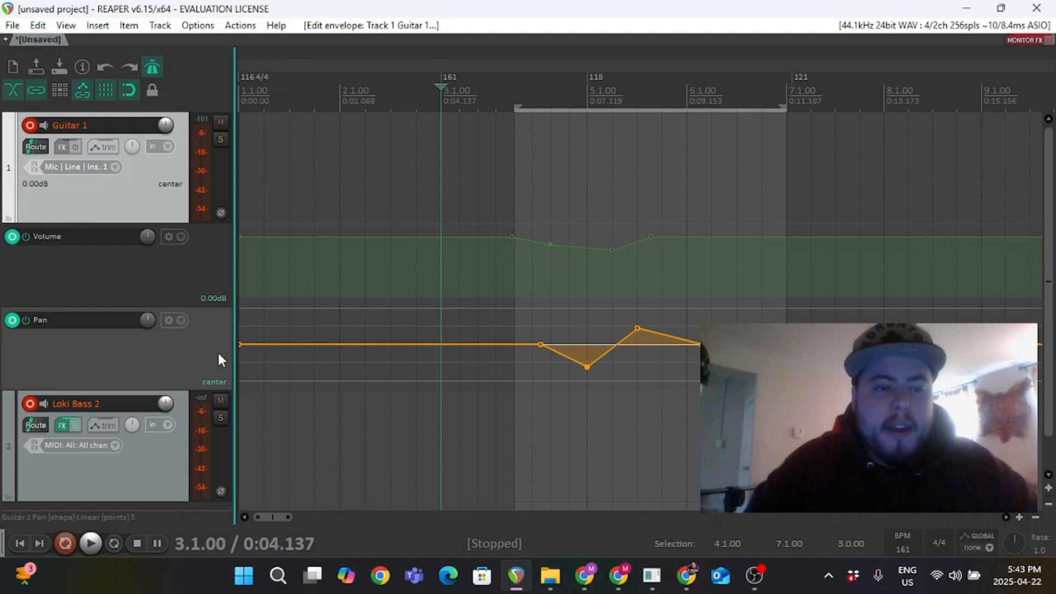
Toggle Guitar 1's volume and pan envelope lanes on and off.
key(p)
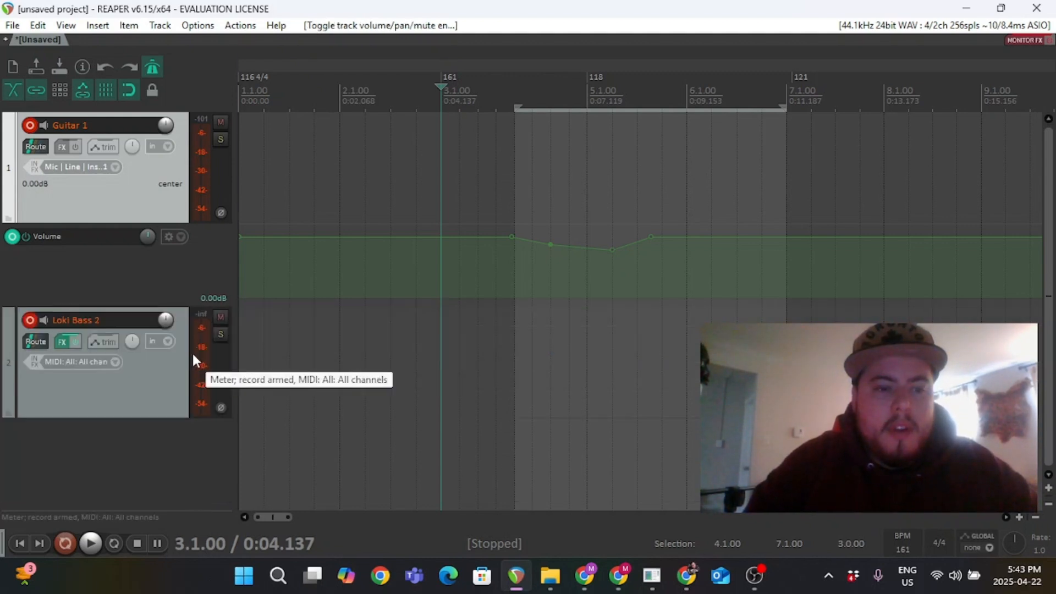
click(120, 265)
key(p)
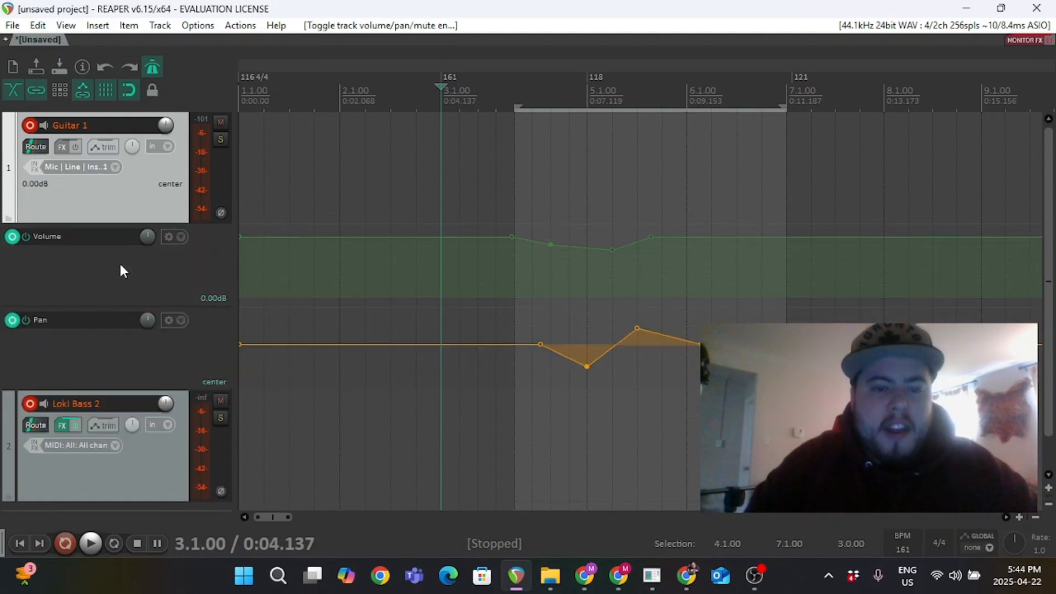
key(p)
key(v)
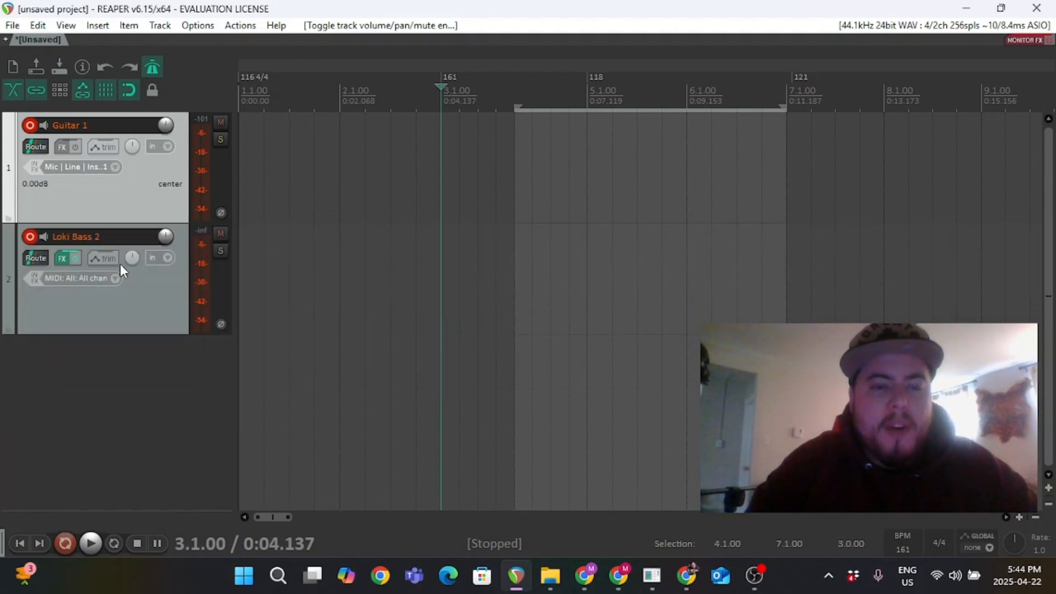
key(p)
key(v)
key(p)
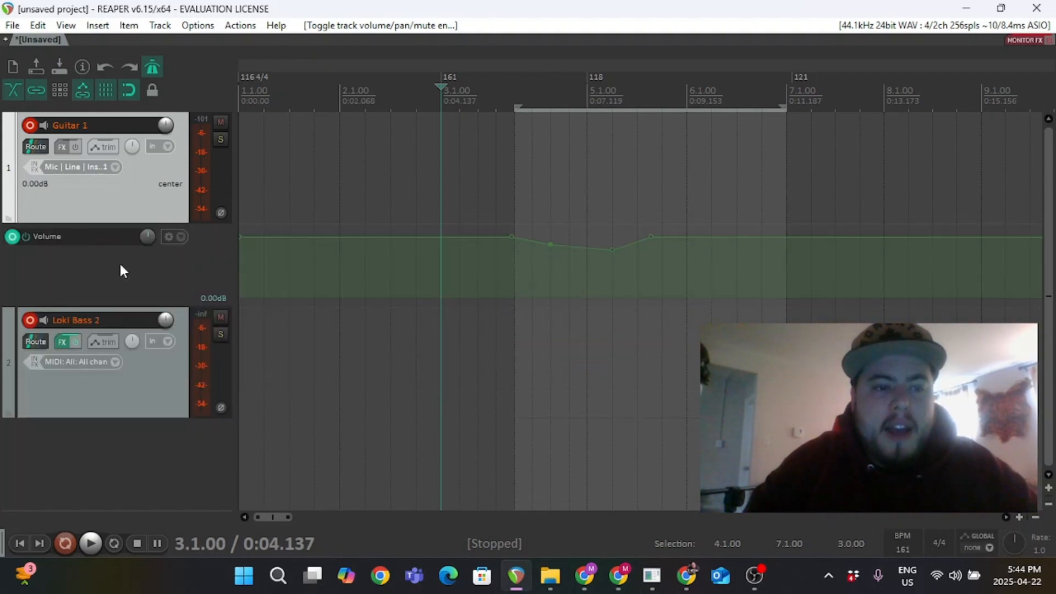
key(v)
Select Loki Bass 2 and show, then hide, its volume and pan envelope lanes.
click(140, 302)
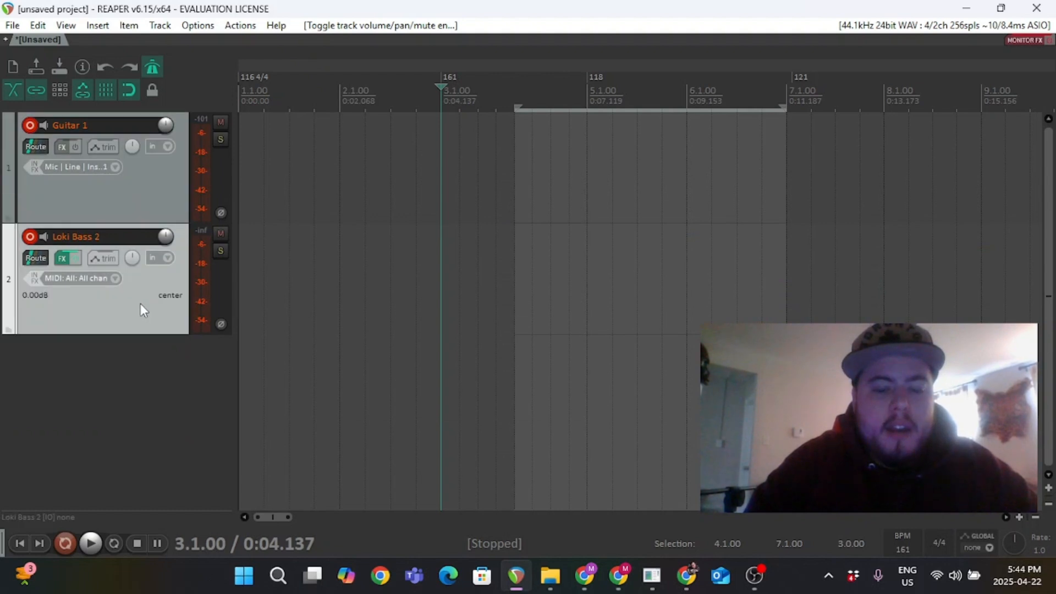
key(p)
key(v)
key(p)
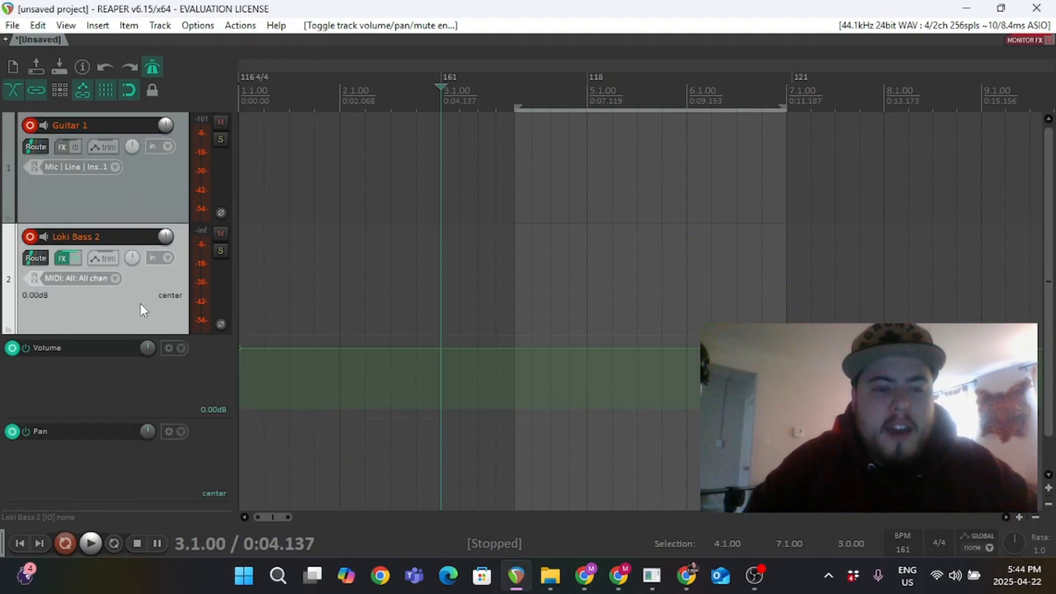
key(v)
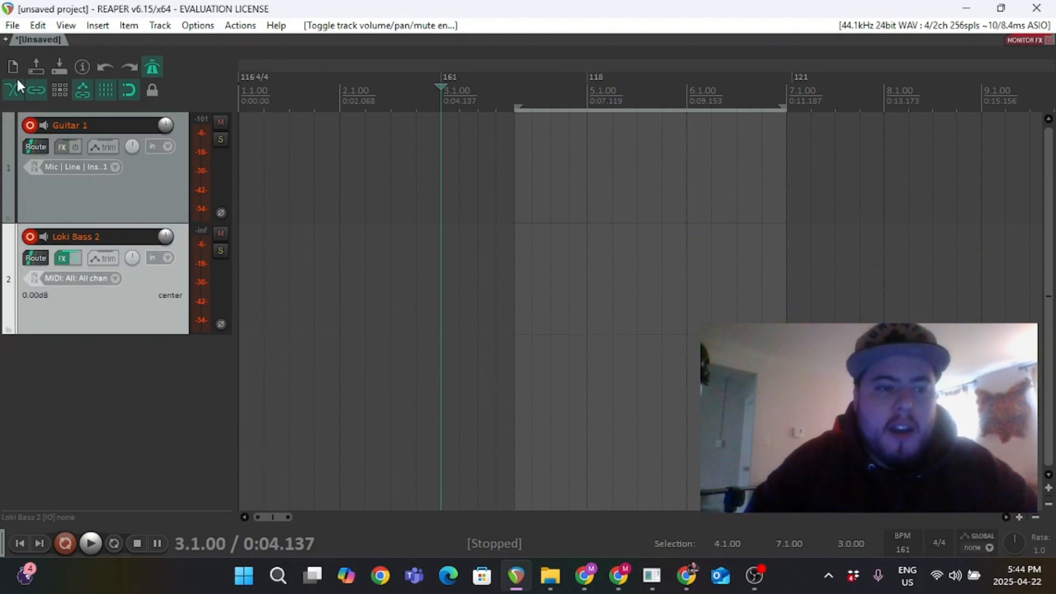
Disarm recording on both the Guitar 1 and Loki Bass 2 tracks.
click(34, 129)
click(31, 237)
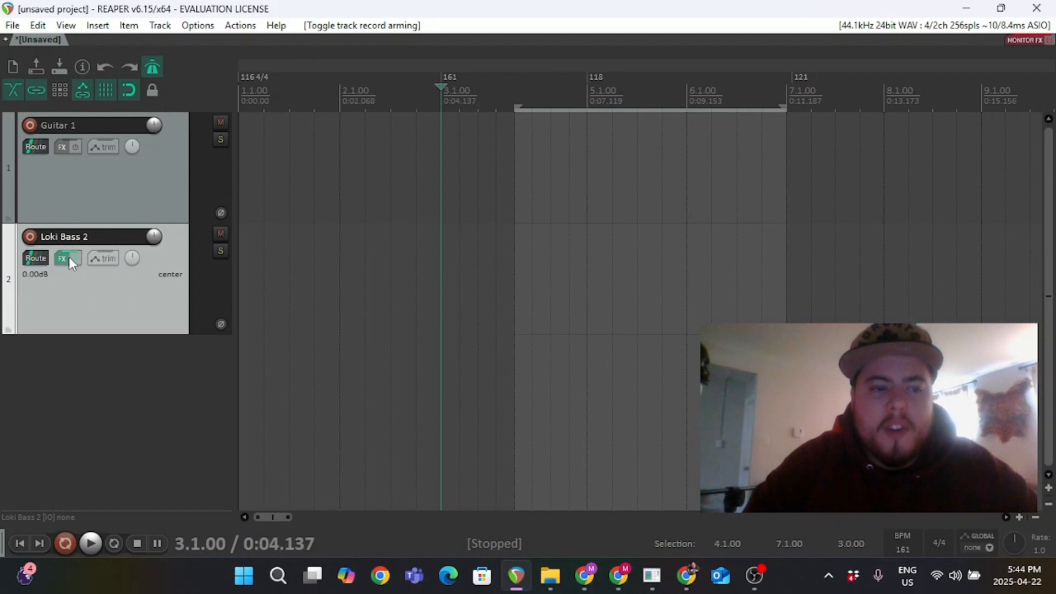
Add the ReaDelay plugin to Guitar 1's FX chain.
click(65, 150)
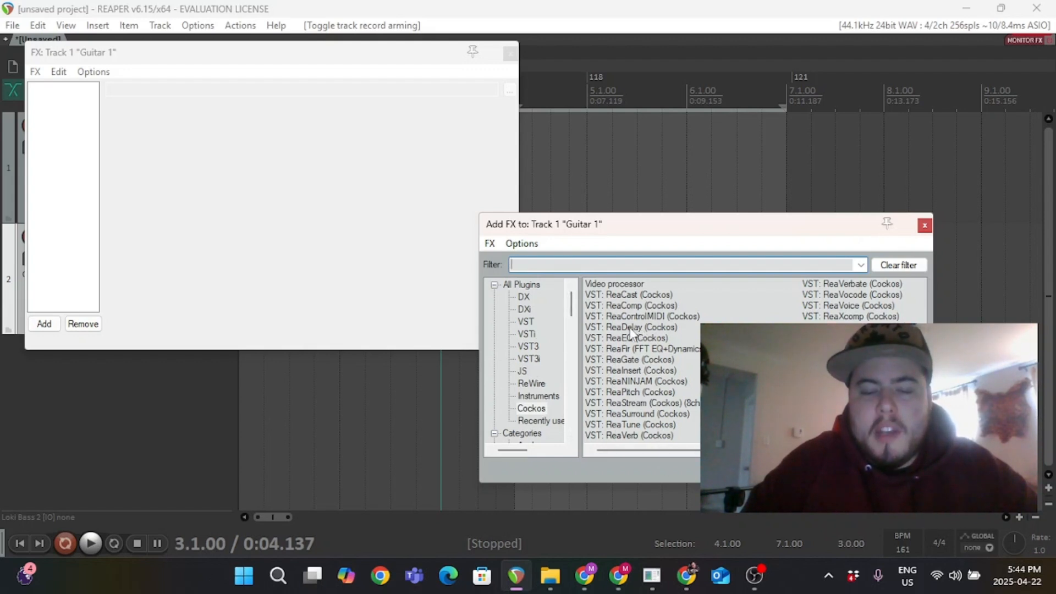
click(622, 329)
double_click(622, 329)
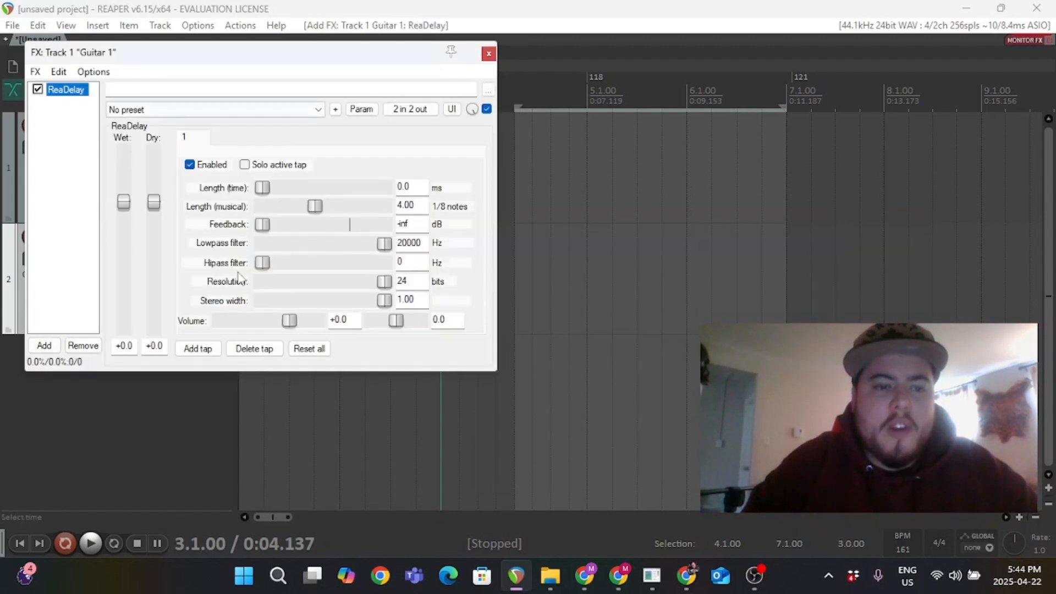
Apply ReaDelay's stock - vocal fattener preset and close the FX window.
click(199, 110)
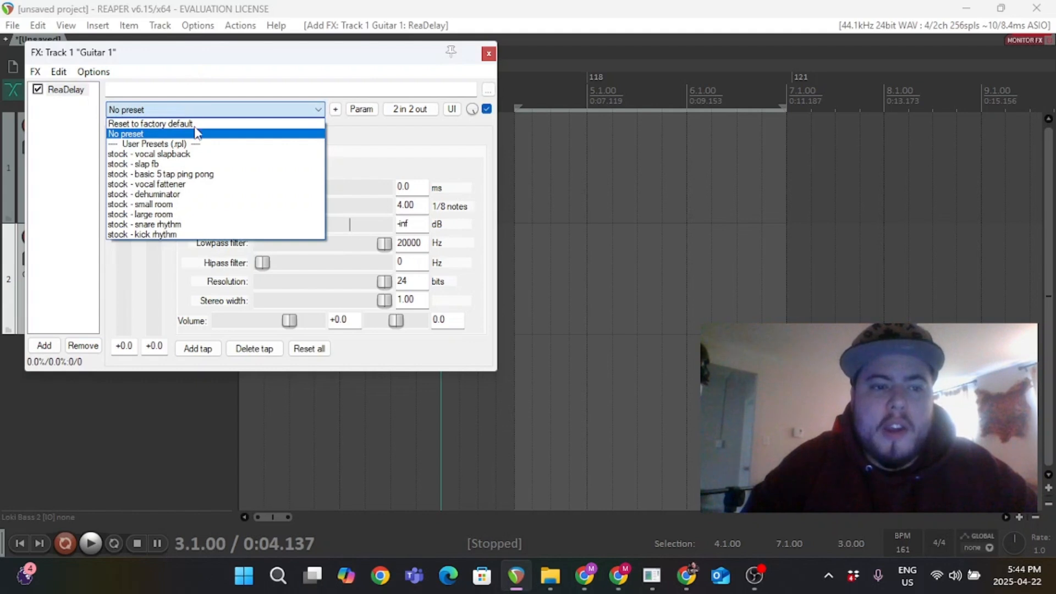
click(177, 214)
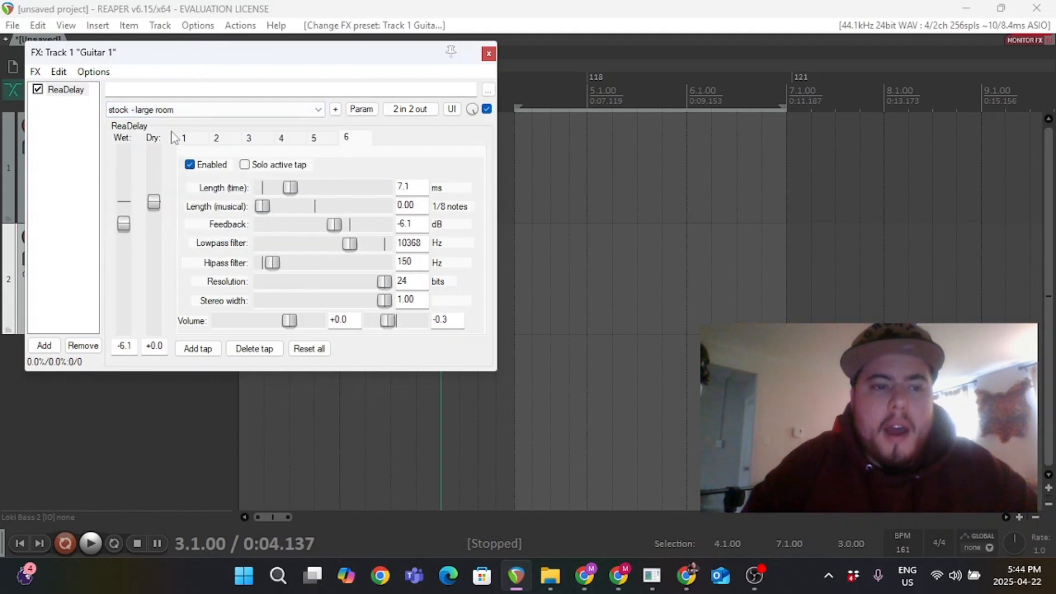
click(158, 109)
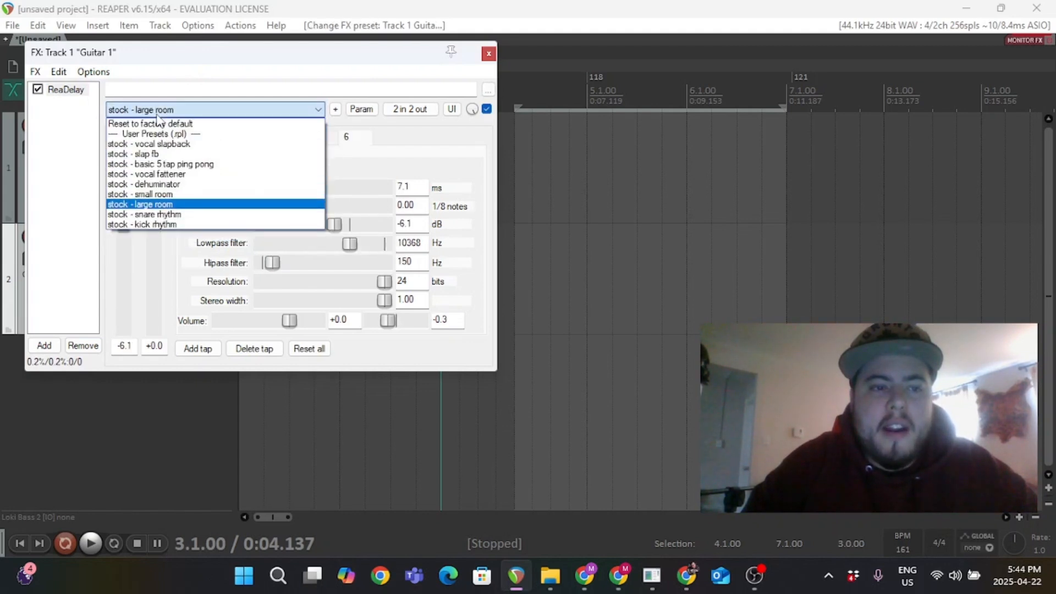
click(182, 172)
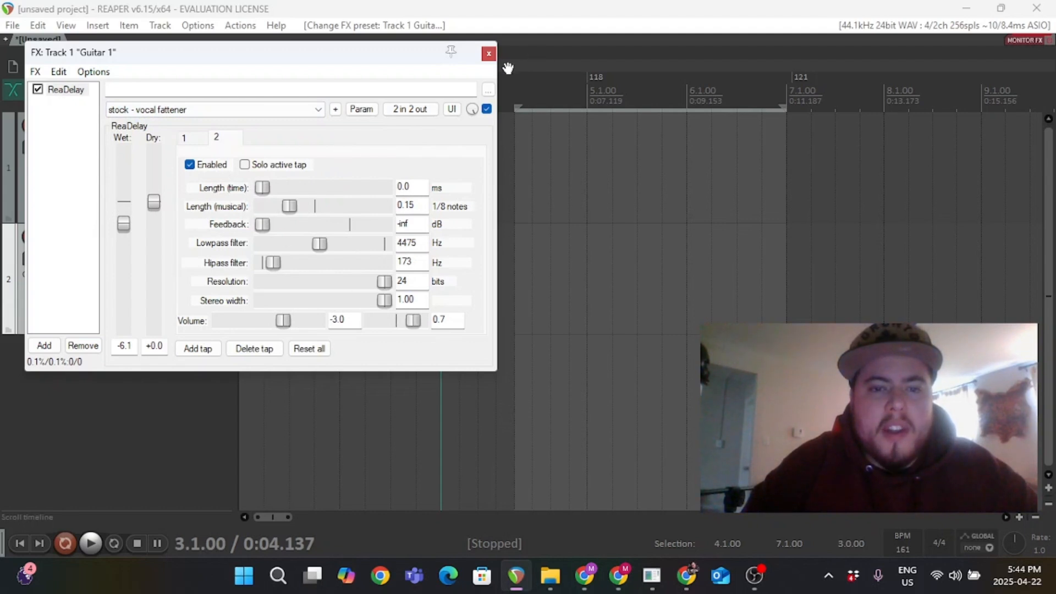
click(489, 54)
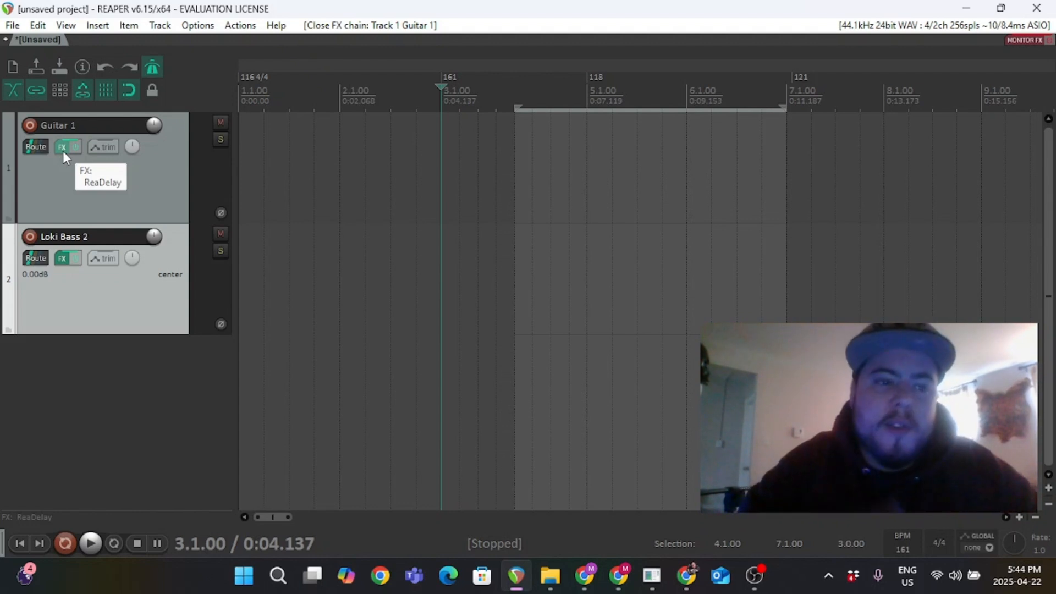
Select Guitar 1 and move the edit cursor to bar 4.
click(128, 191)
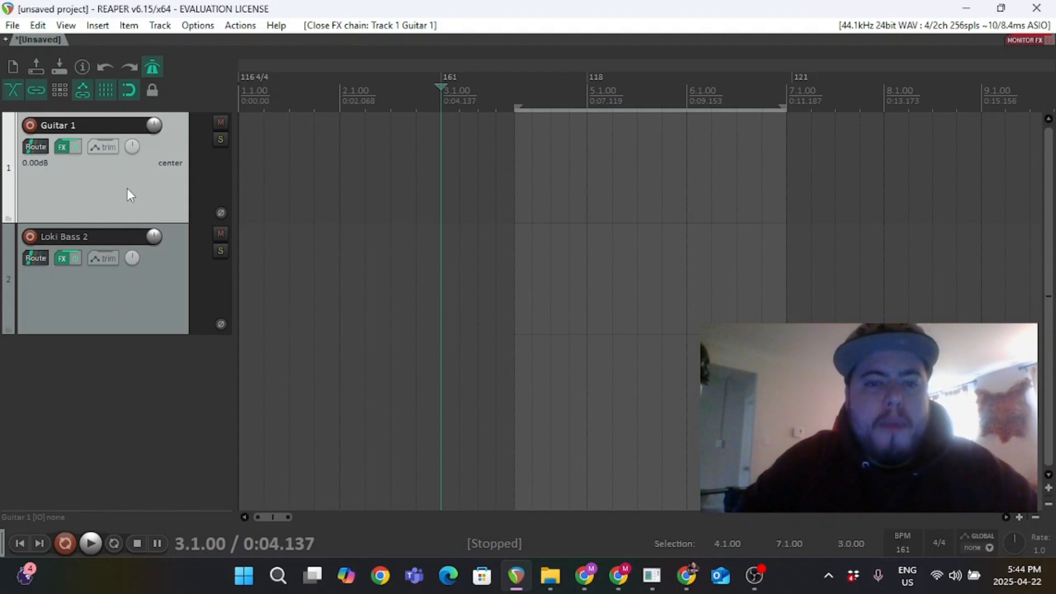
click(513, 97)
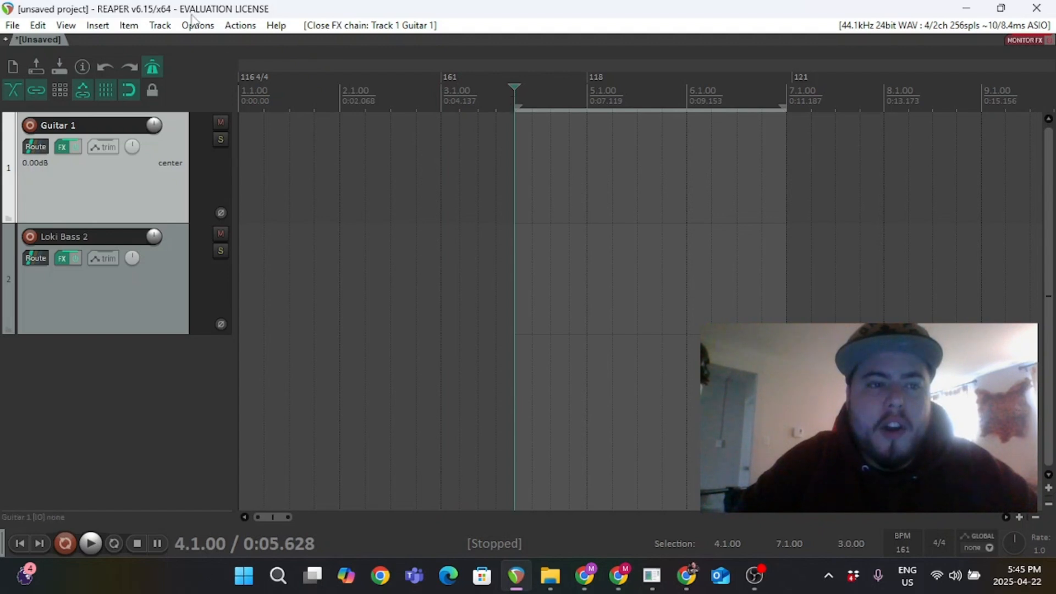
Insert a new MIDI item over the bar 4–7 time selection and move it onto the Loki Bass 2 track.
click(97, 25)
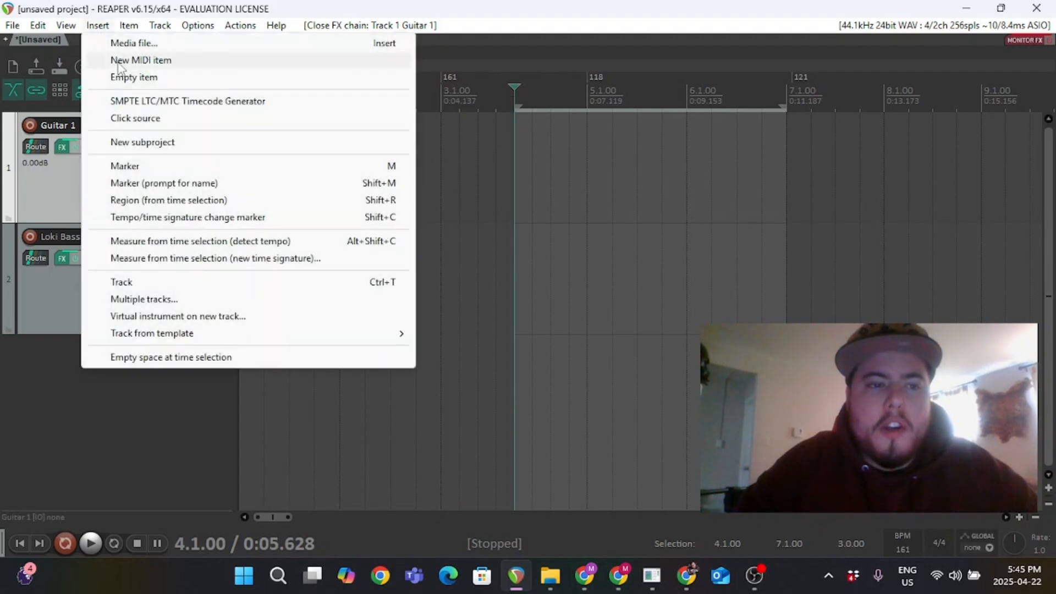
click(116, 60)
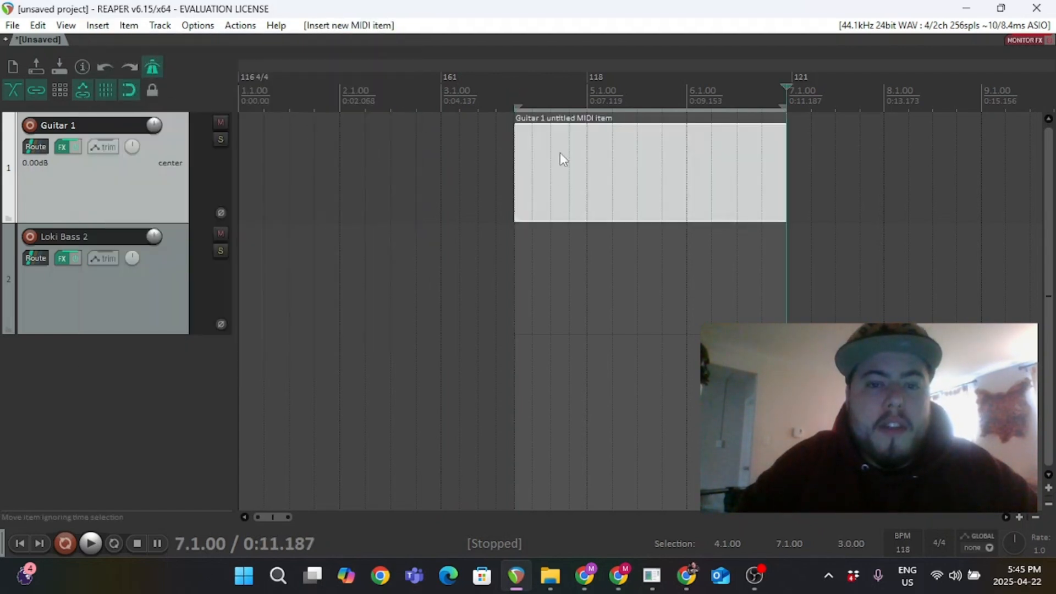
drag(560, 212, 556, 253)
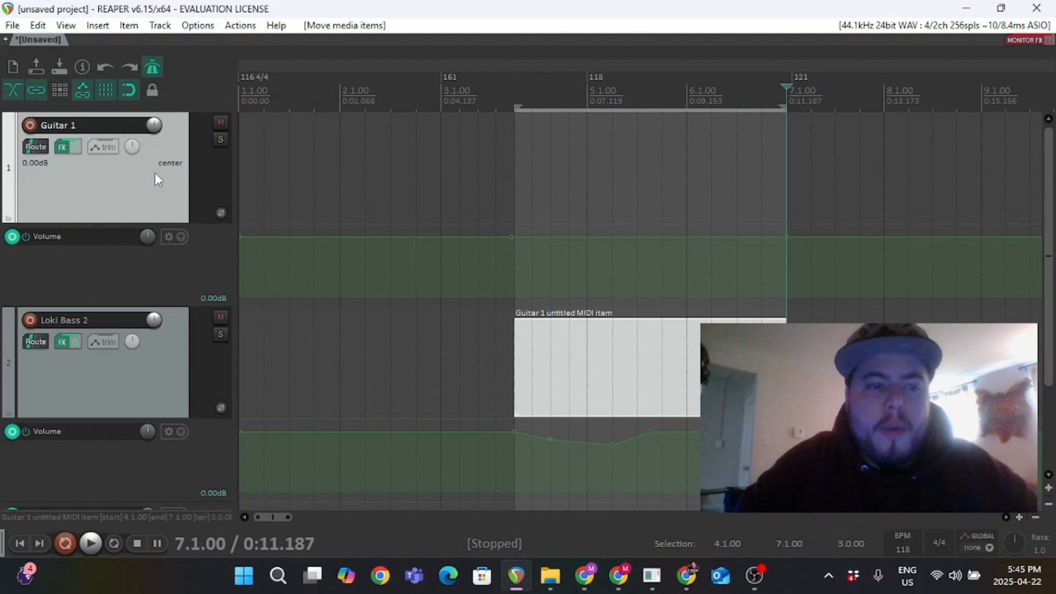
Import the Guitar 1 Print audio file onto Guitar 1 starting at bar 4.
click(516, 98)
click(99, 26)
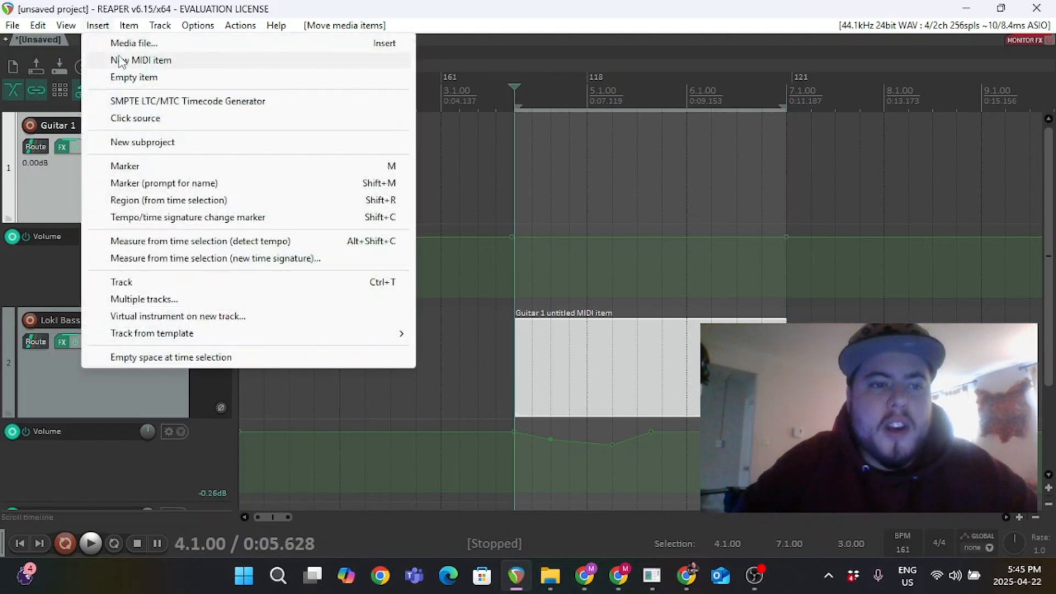
click(147, 43)
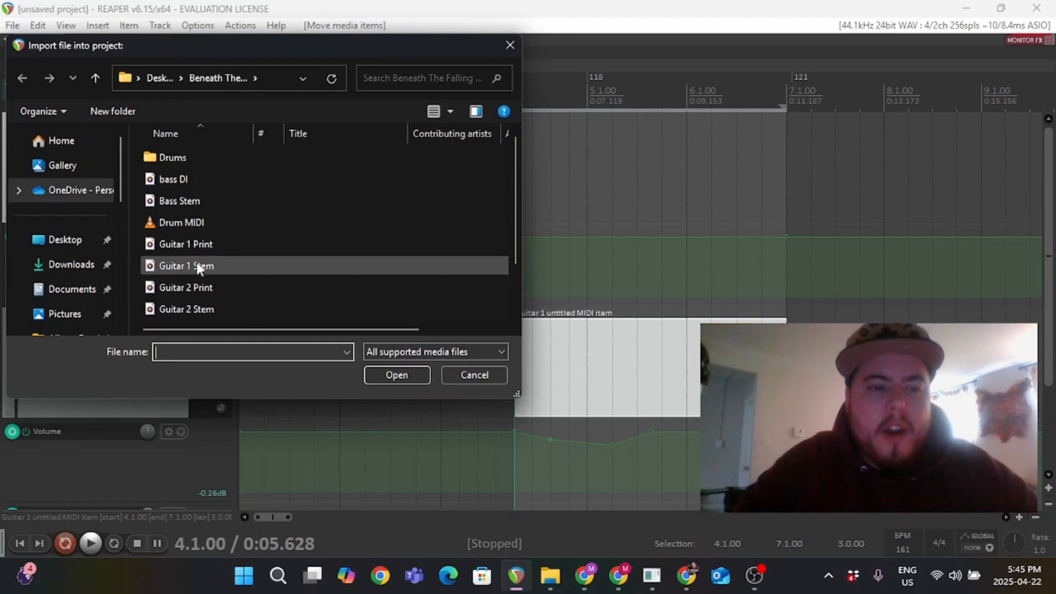
click(202, 250)
click(392, 375)
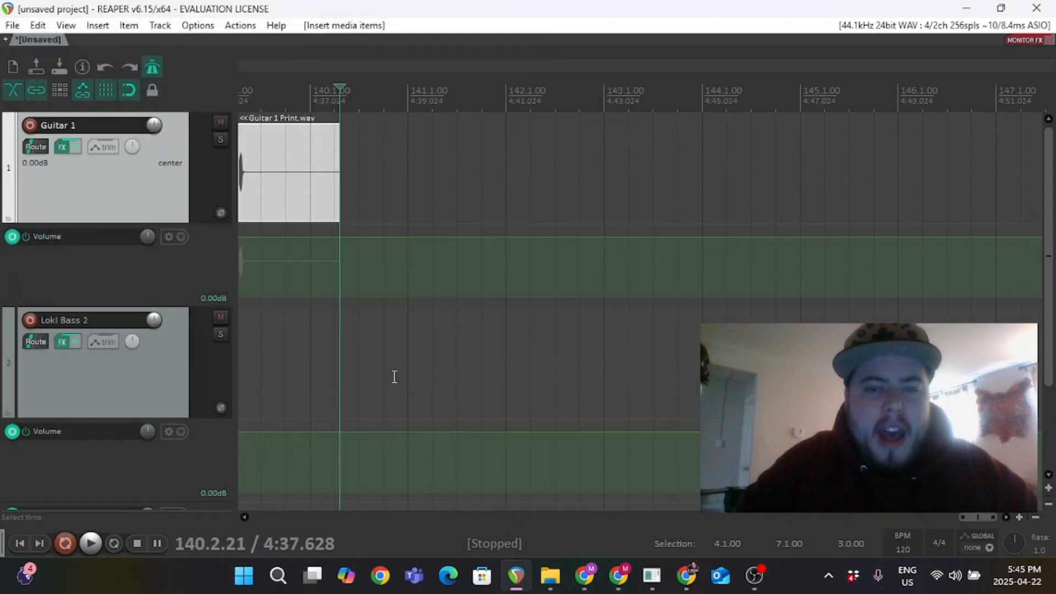
Split the Guitar 1 Print item at the end of the bar 4–7 region, around bar 7.
key(ctrl+Page_Down)
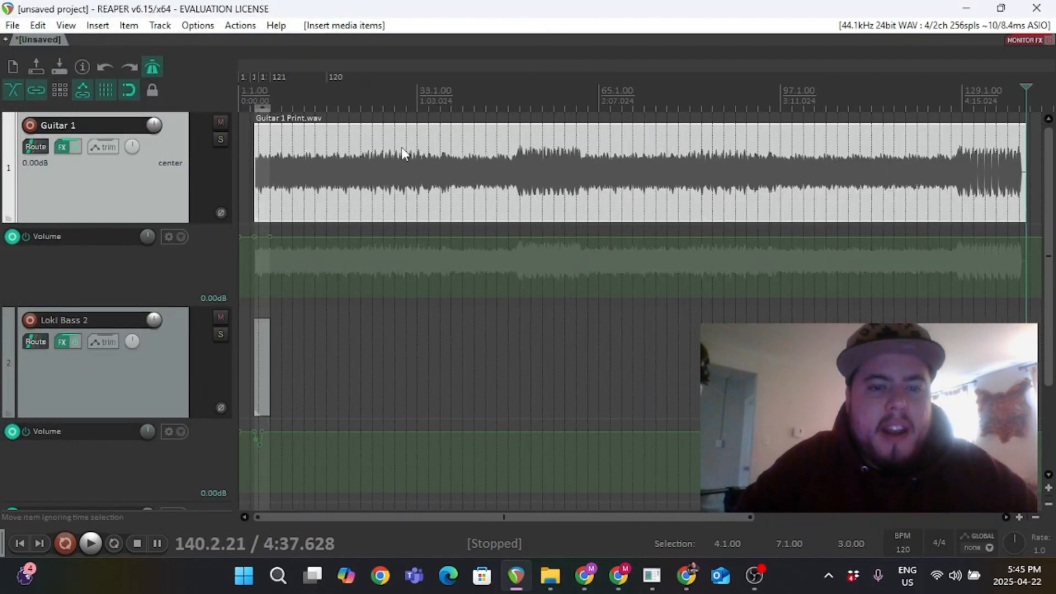
scroll(402, 148, down, 2)
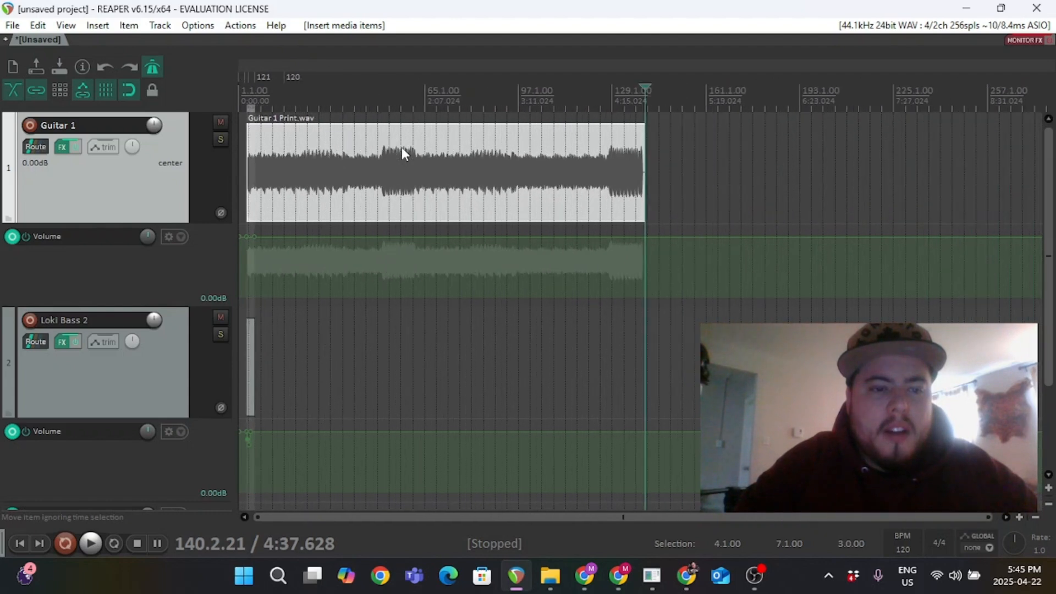
click(247, 96)
scroll(304, 246, up, 2)
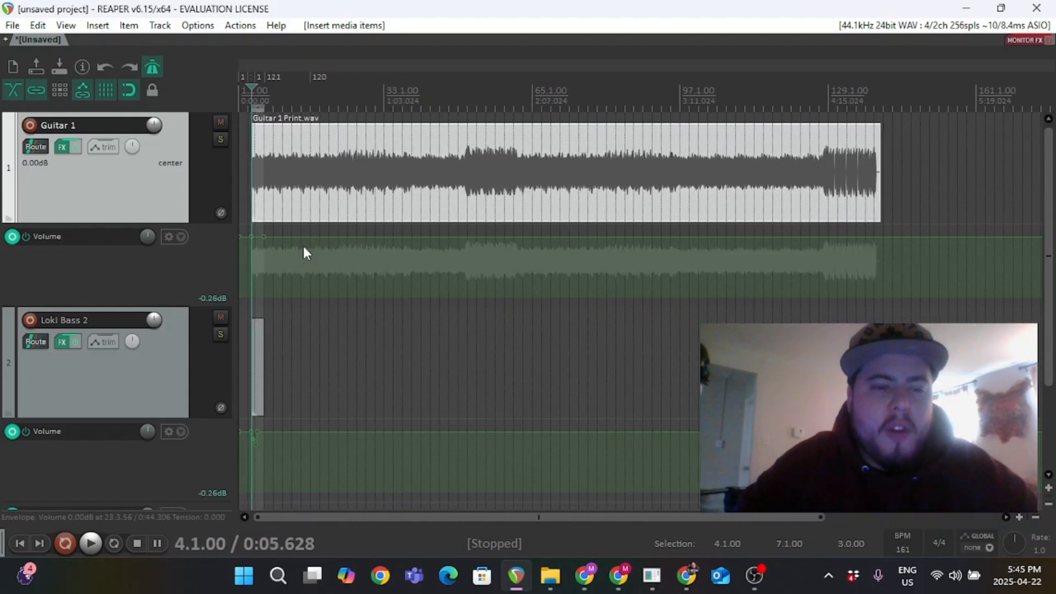
scroll(303, 247, up, 3)
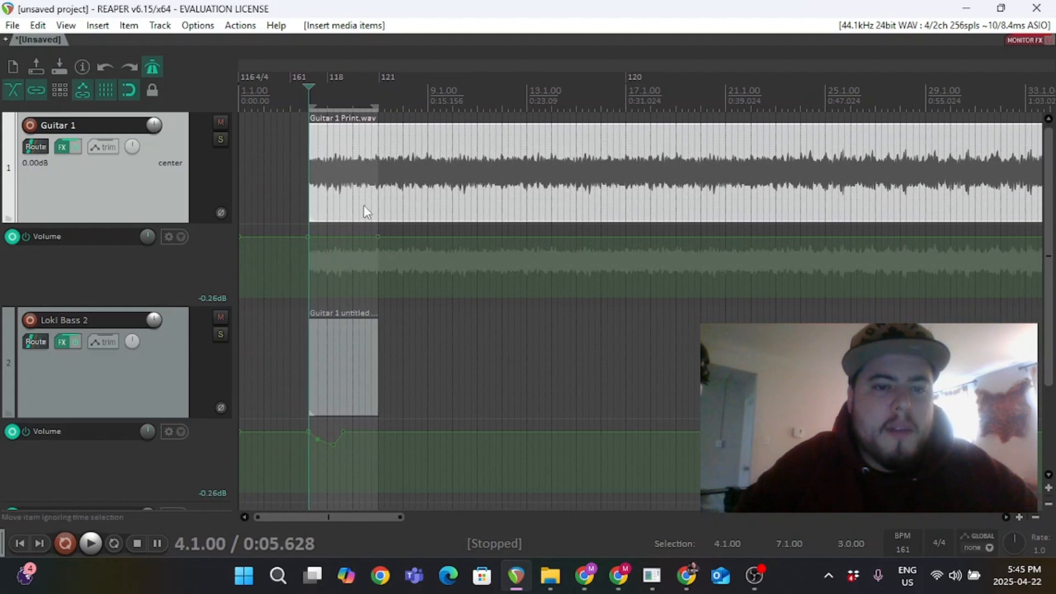
click(385, 187)
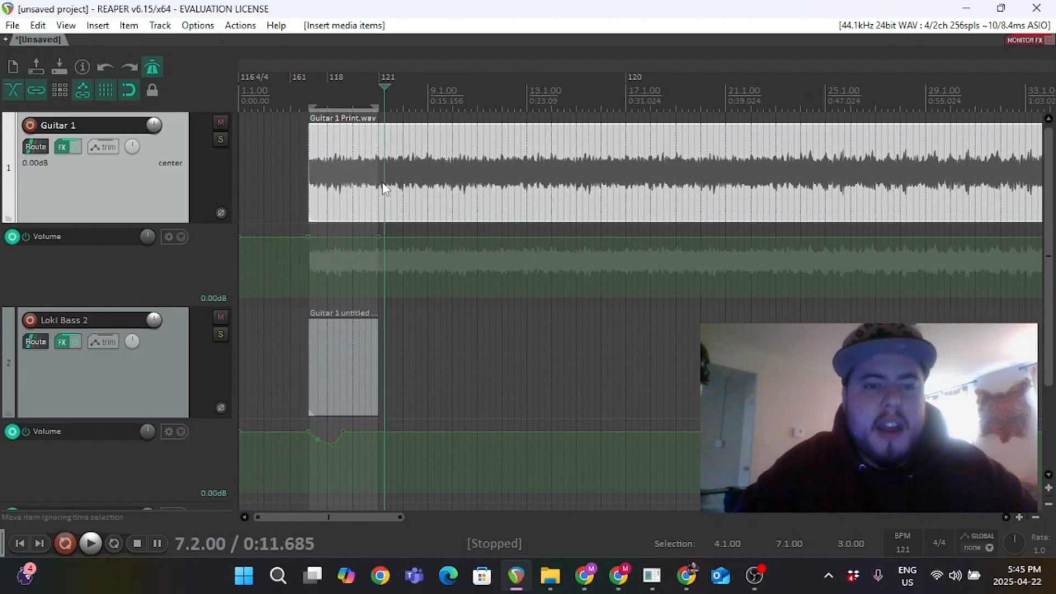
click(380, 183)
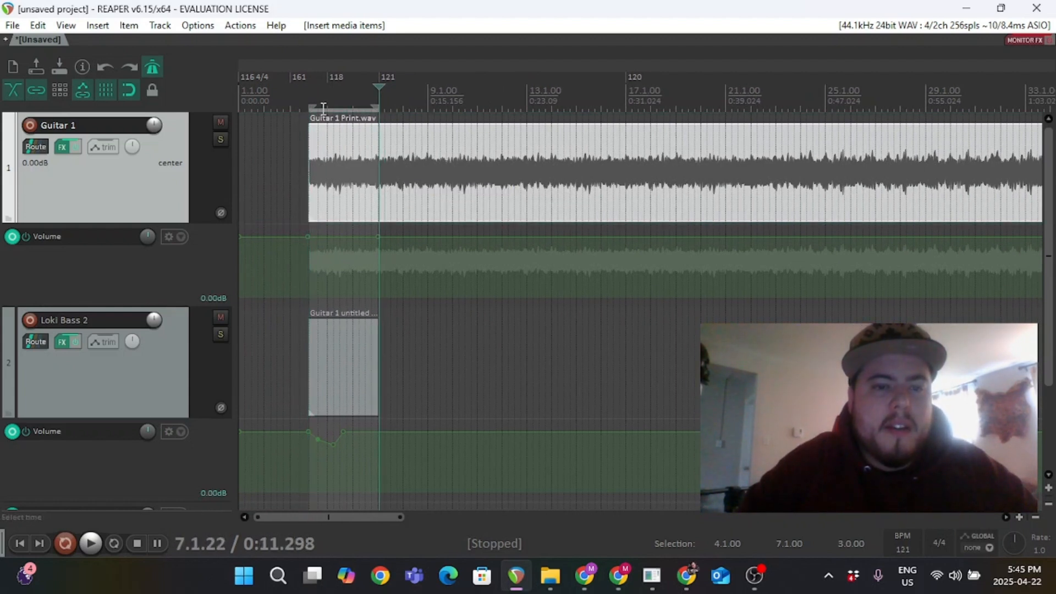
key(s)
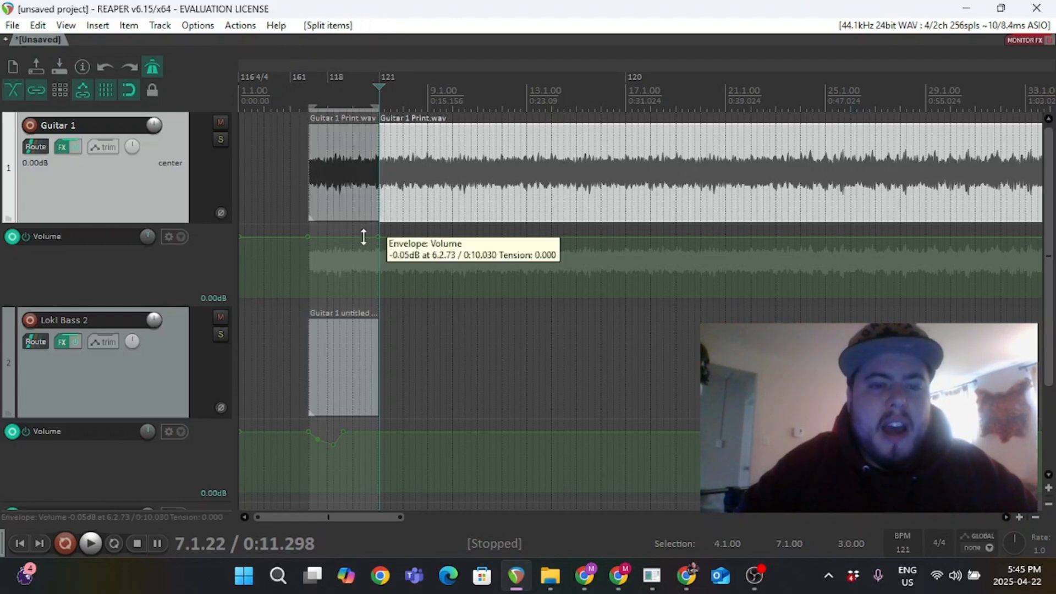
Remove the part of the Guitar 1 Print item after the split.
click(410, 199)
click(362, 188)
click(413, 196)
right_click(414, 196)
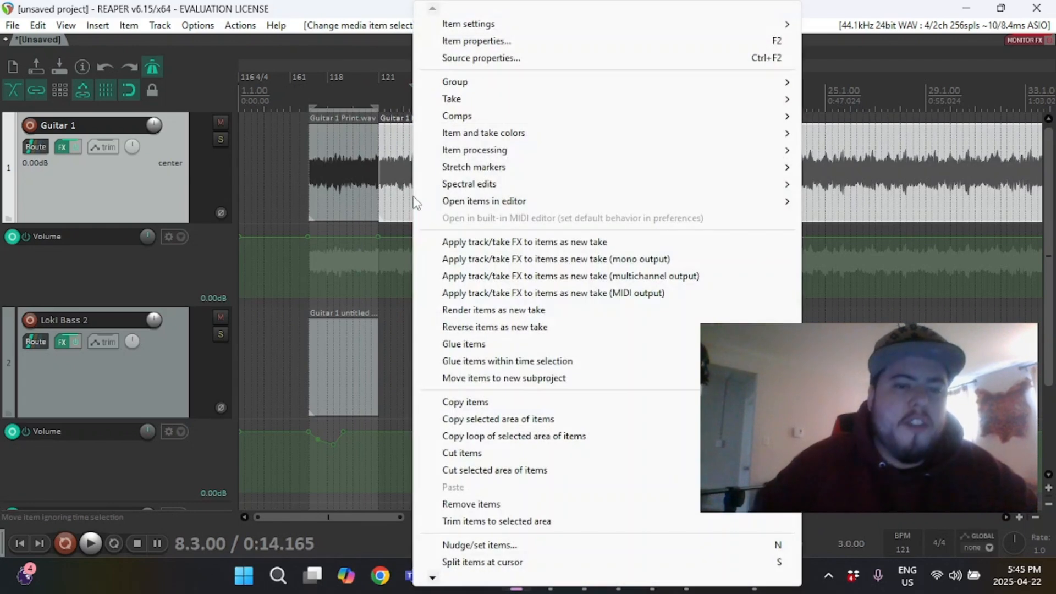
click(477, 503)
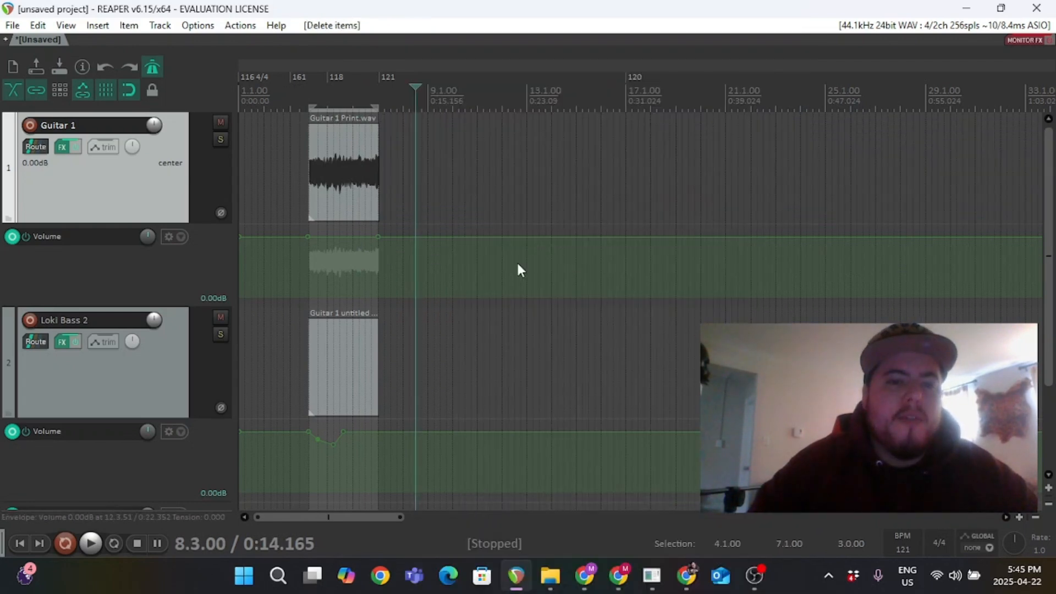
Toggle snapping, zoom in, and split the Guitar 1 Print item around 5.4.7.
click(353, 93)
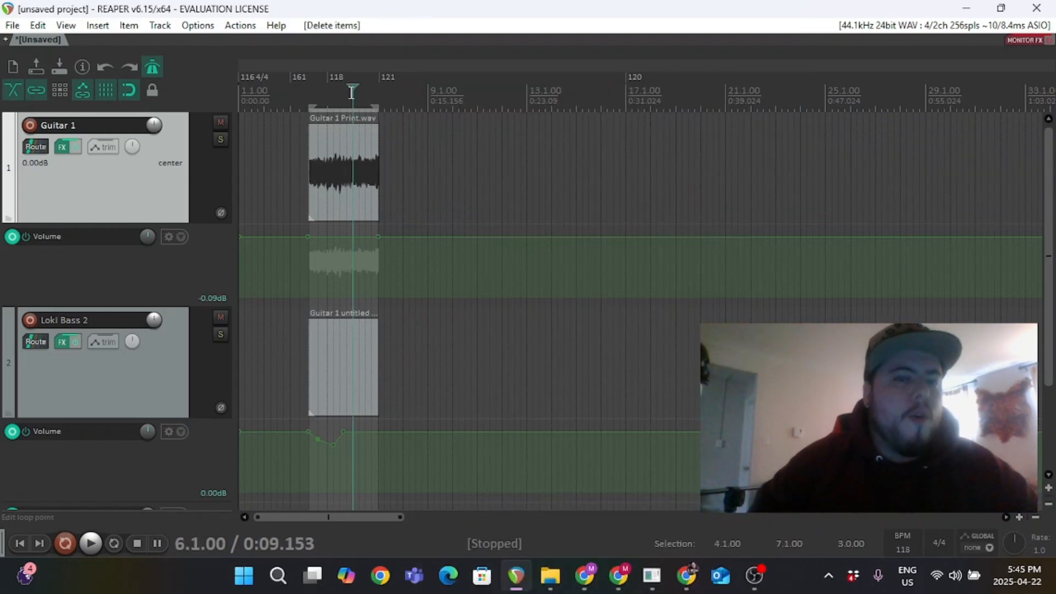
scroll(379, 188, up, 10)
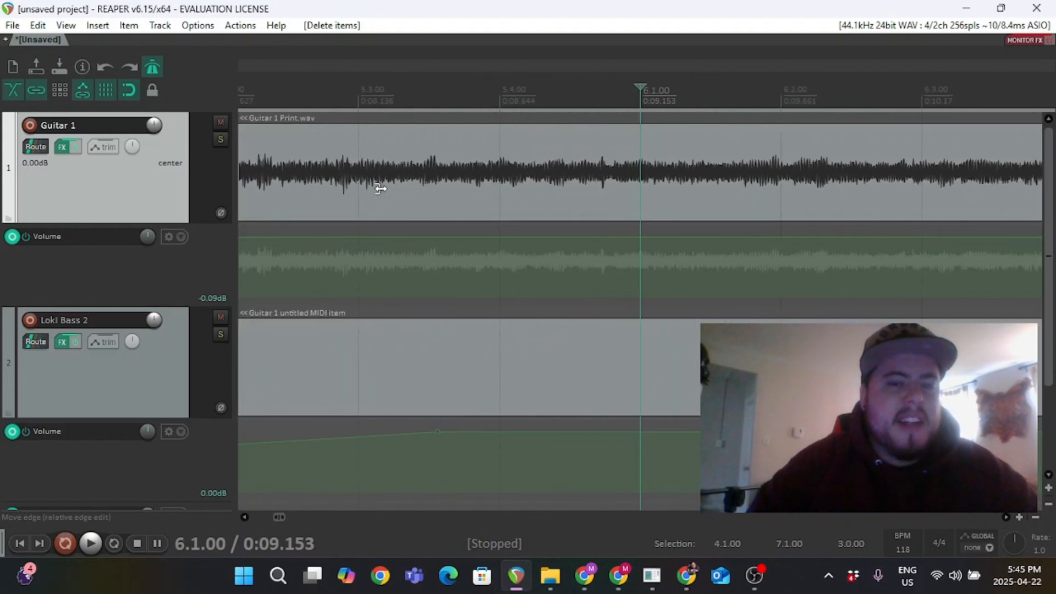
scroll(380, 188, down, 5)
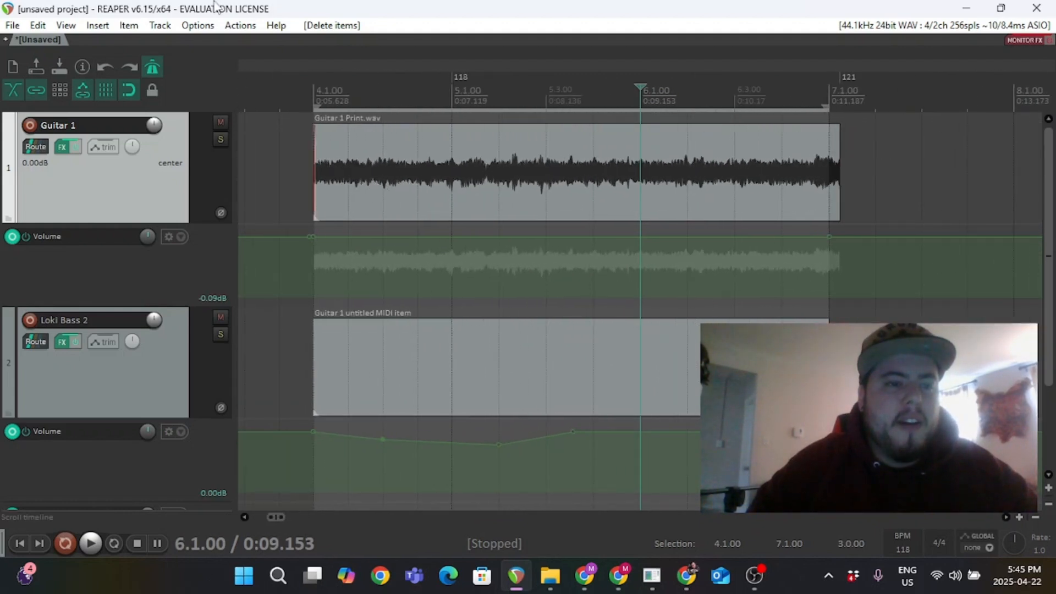
click(129, 90)
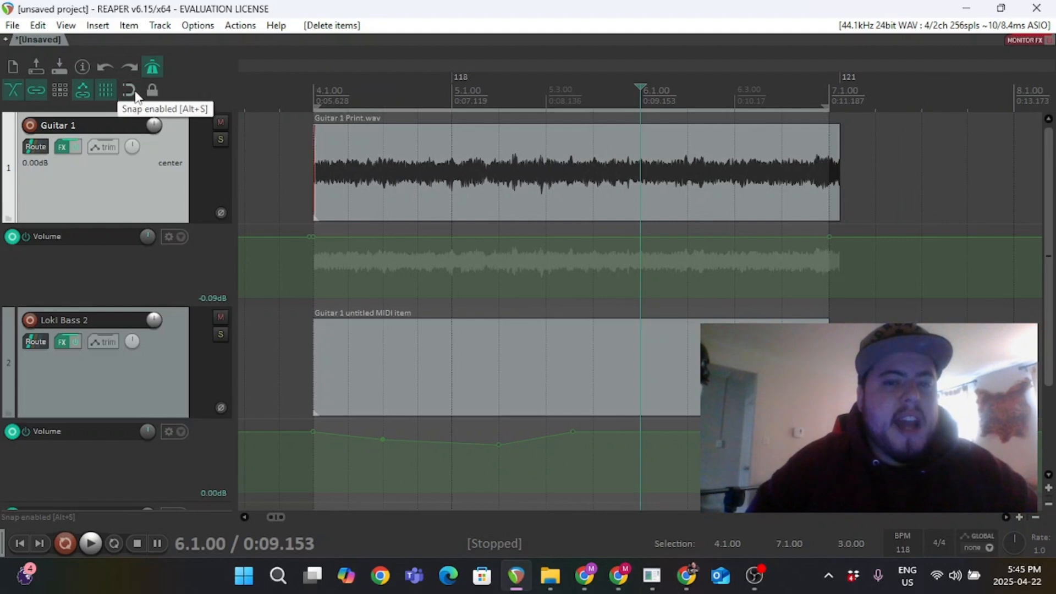
scroll(563, 180, up, 3)
scroll(564, 180, up, 4)
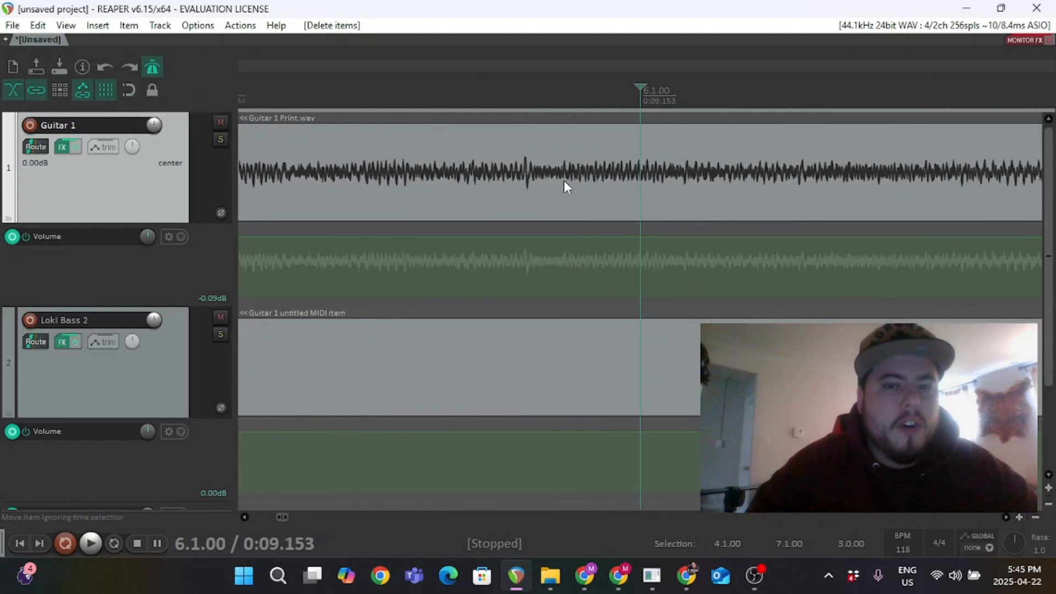
click(519, 126)
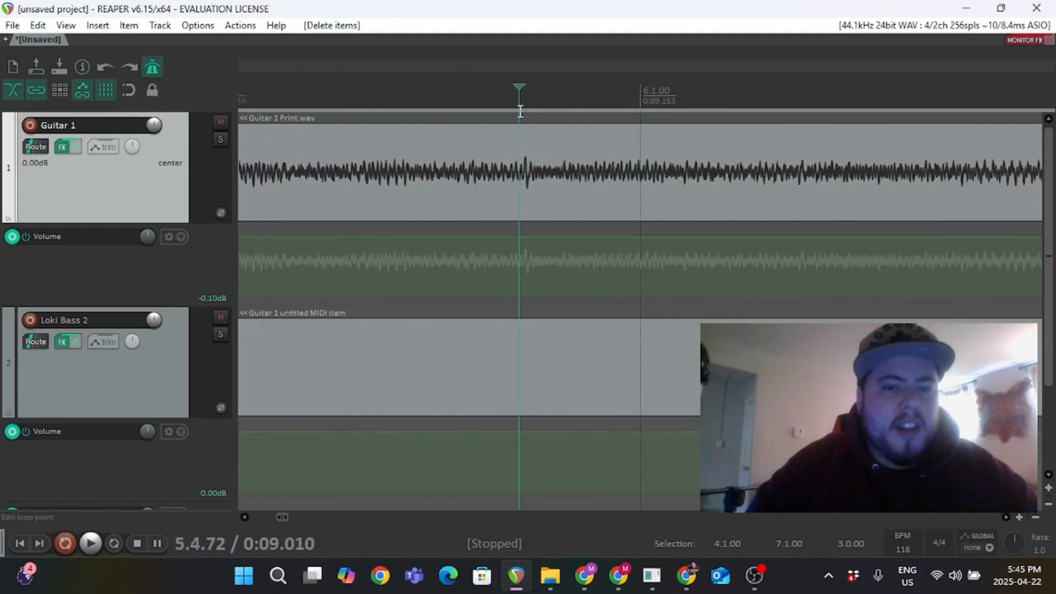
click(535, 103)
click(518, 97)
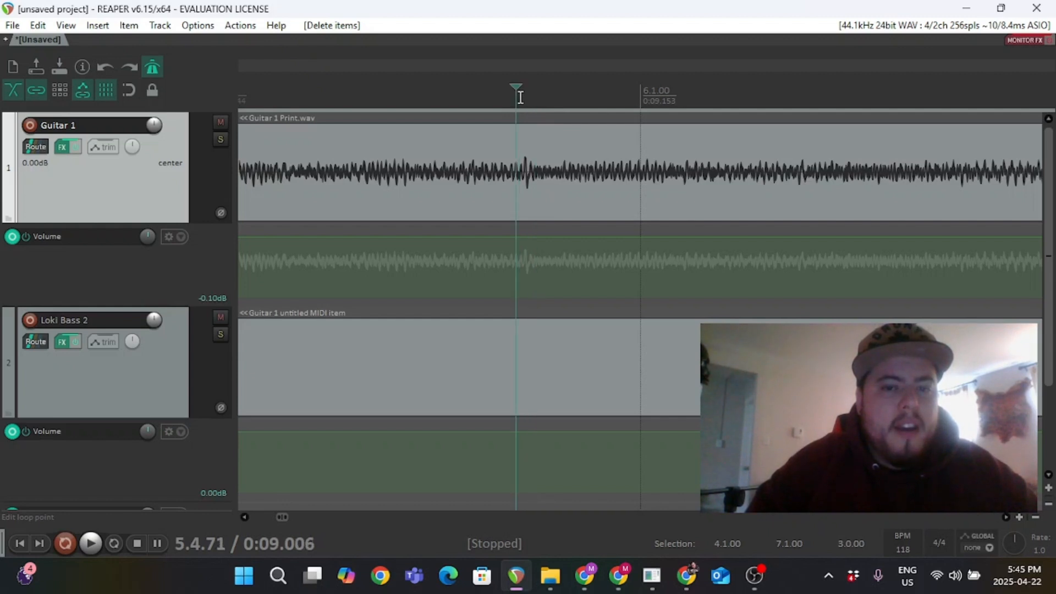
click(545, 143)
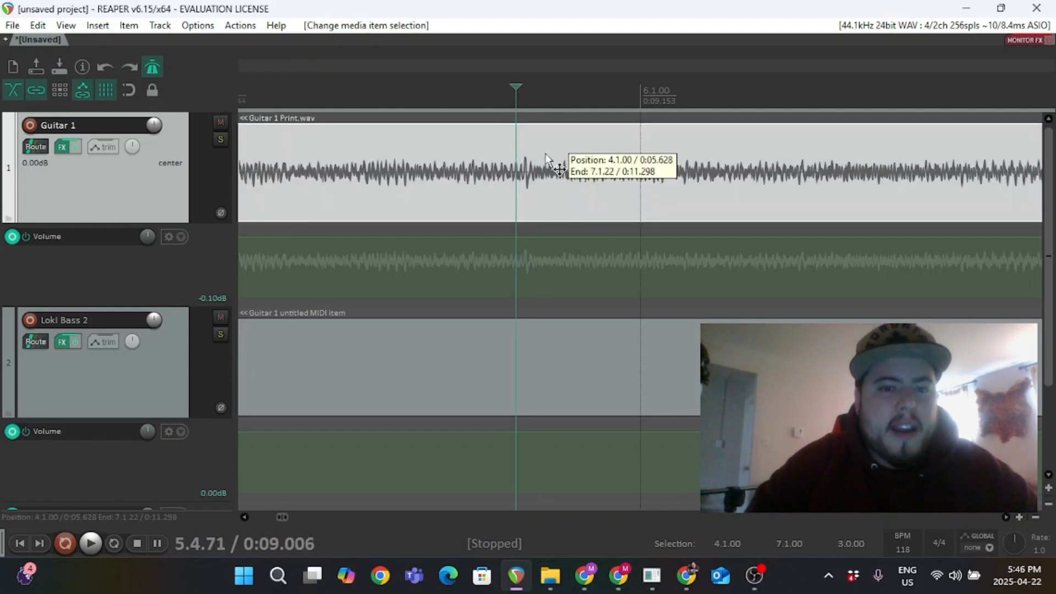
click(515, 110)
key(s)
Split the audio item again just after the first cut and remove the short slice between the splits.
click(532, 101)
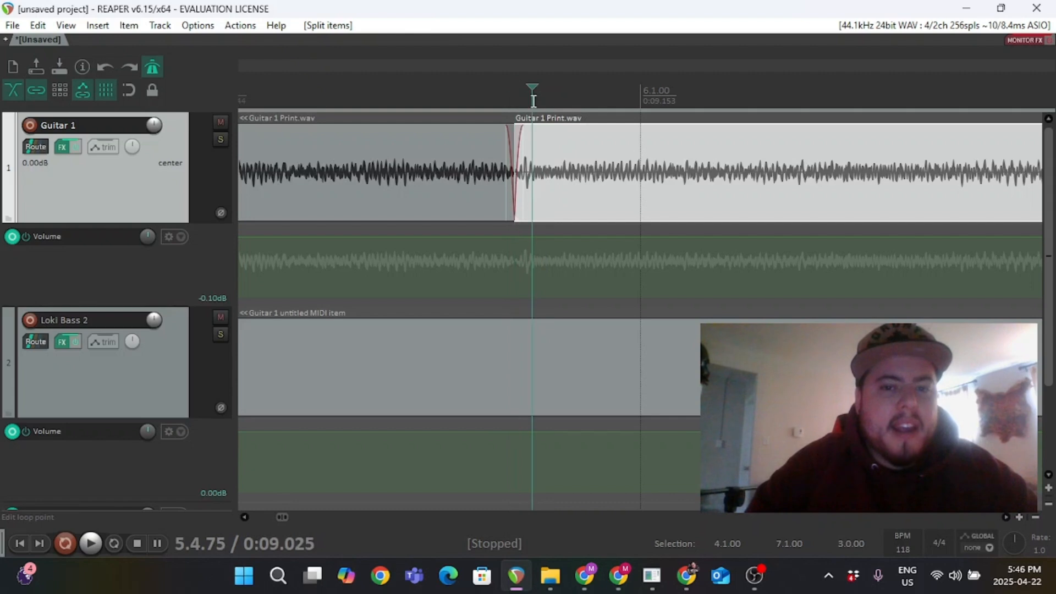
key(s)
click(520, 193)
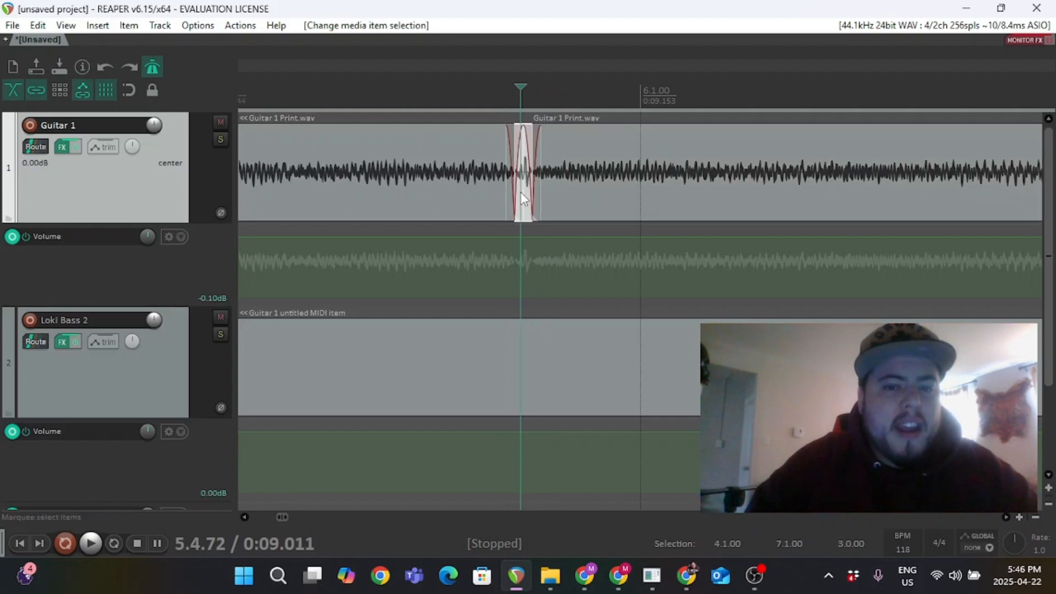
right_click(520, 192)
click(577, 503)
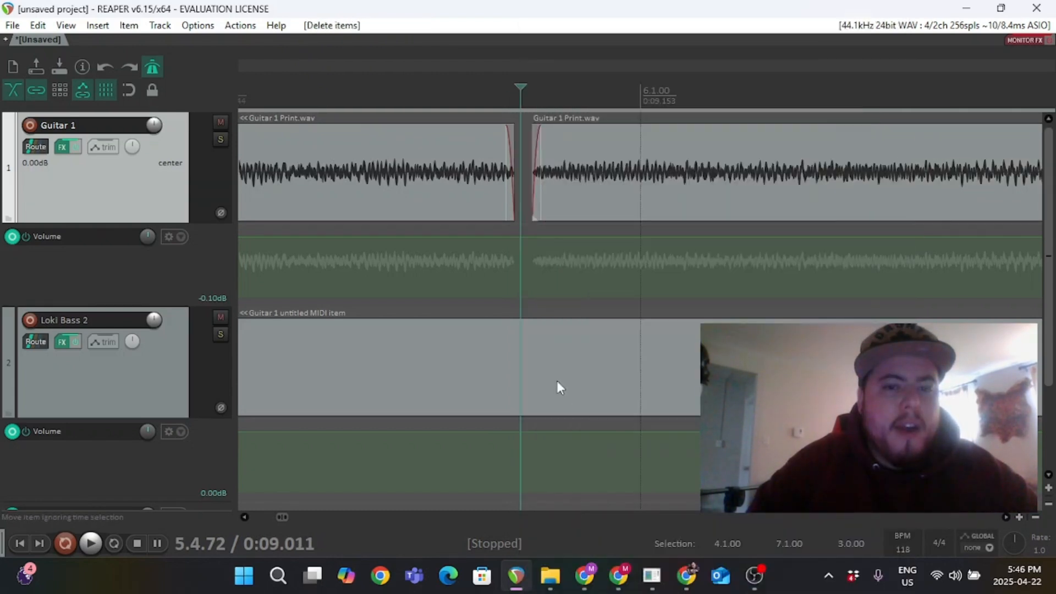
Extend the left audio item's end across the gap to form a short crossfade with the next item.
scroll(557, 380, up, 4)
scroll(557, 381, down, 4)
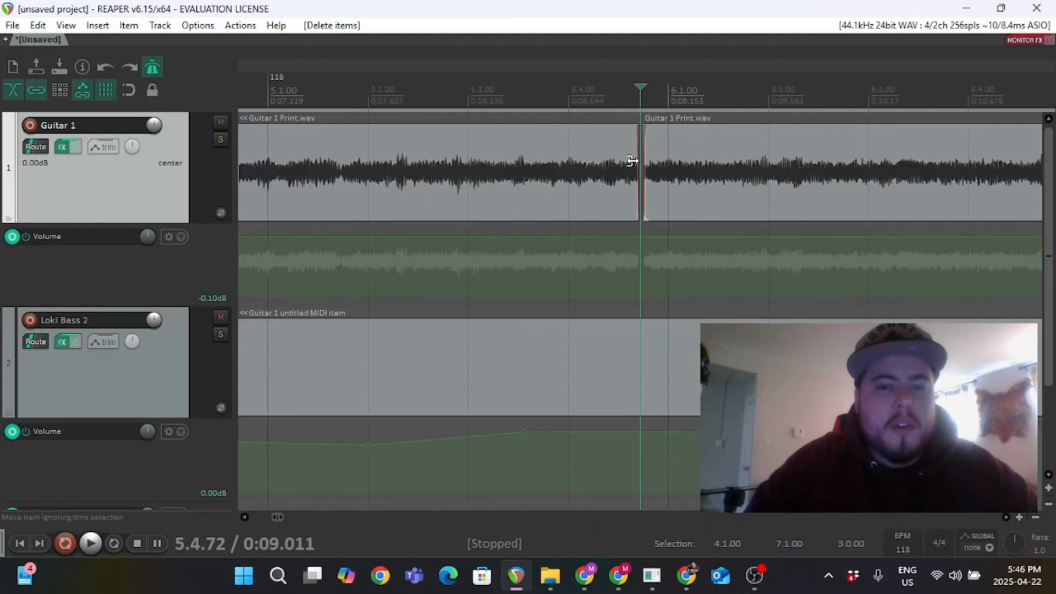
drag(632, 161, 669, 170)
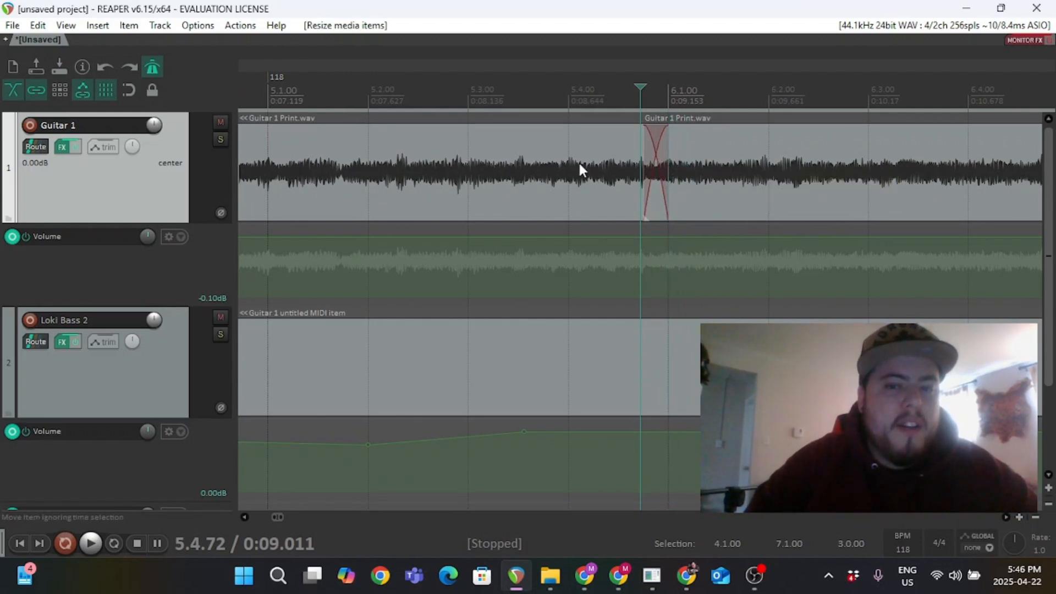
drag(668, 165, 651, 166)
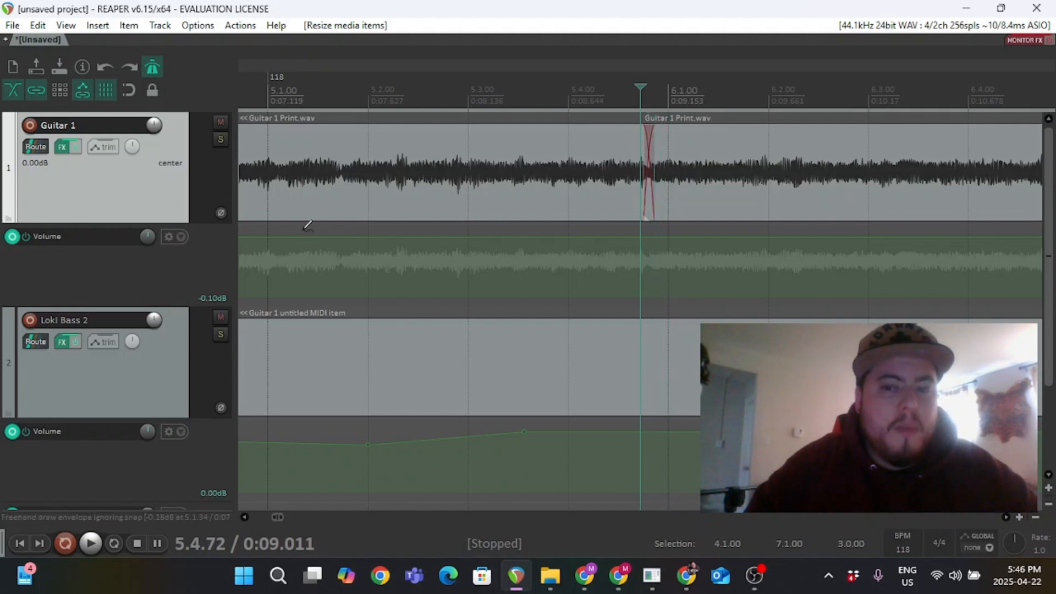
Slightly adjust the end and the item volume of the second Guitar 1 Print item.
scroll(438, 269, down, 3)
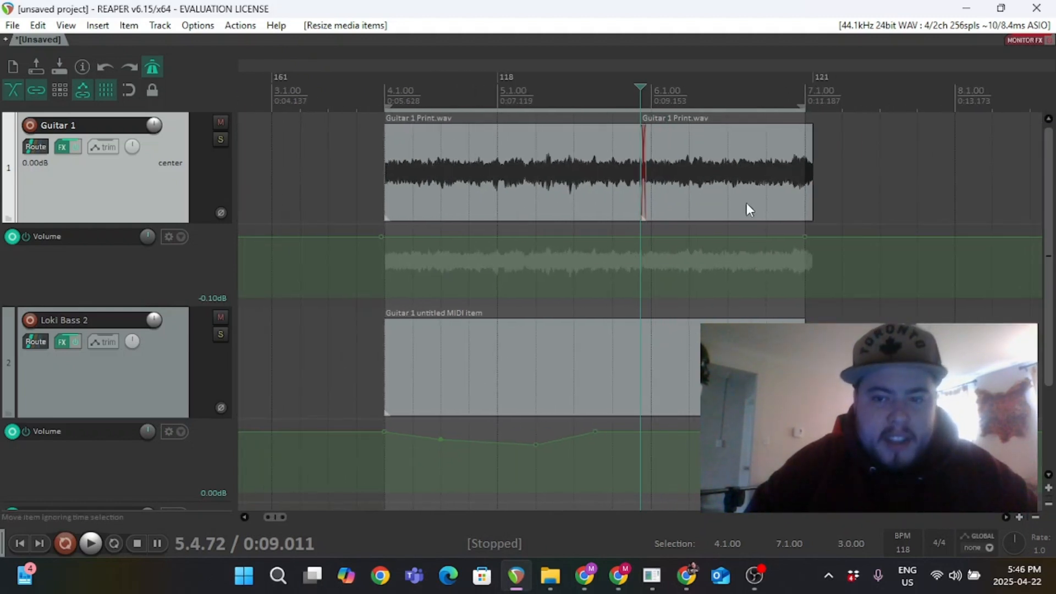
mouse_move(811, 165)
mouse_down()
mouse_move(724, 170)
mouse_move(813, 171)
mouse_up()
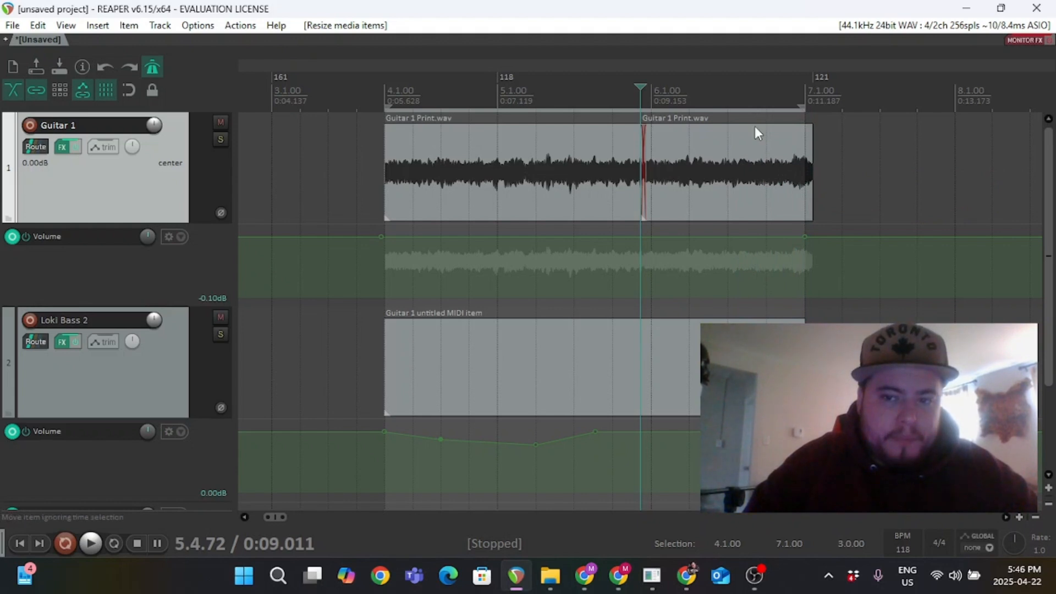
mouse_move(751, 125)
mouse_down()
mouse_move(754, 160)
mouse_move(747, 66)
mouse_move(743, 137)
mouse_move(745, 117)
mouse_up()
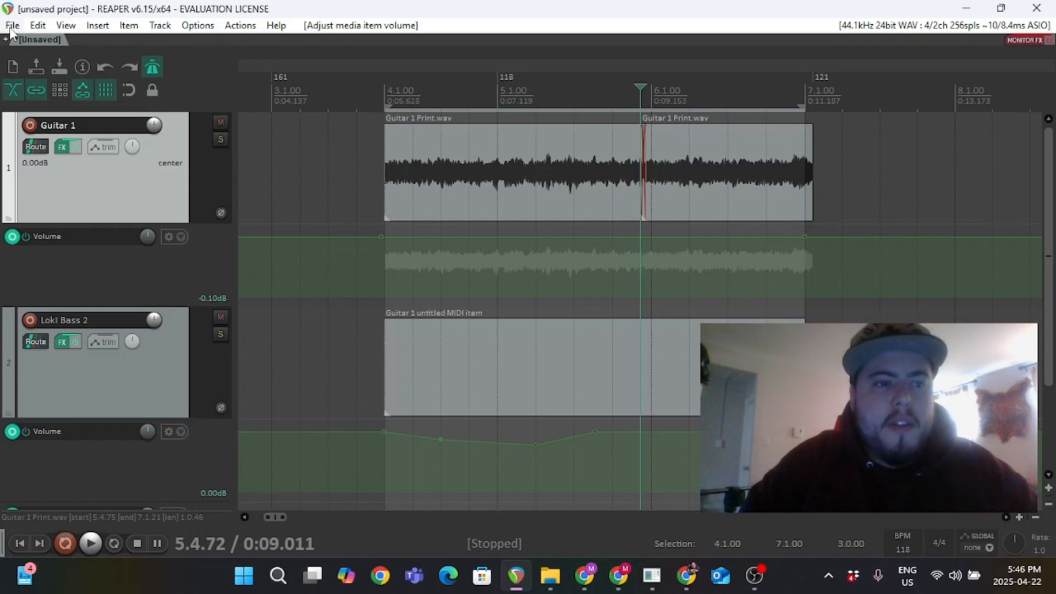
Open the mixer window, move it aside, and play the project from bar 4.
click(66, 25)
click(112, 70)
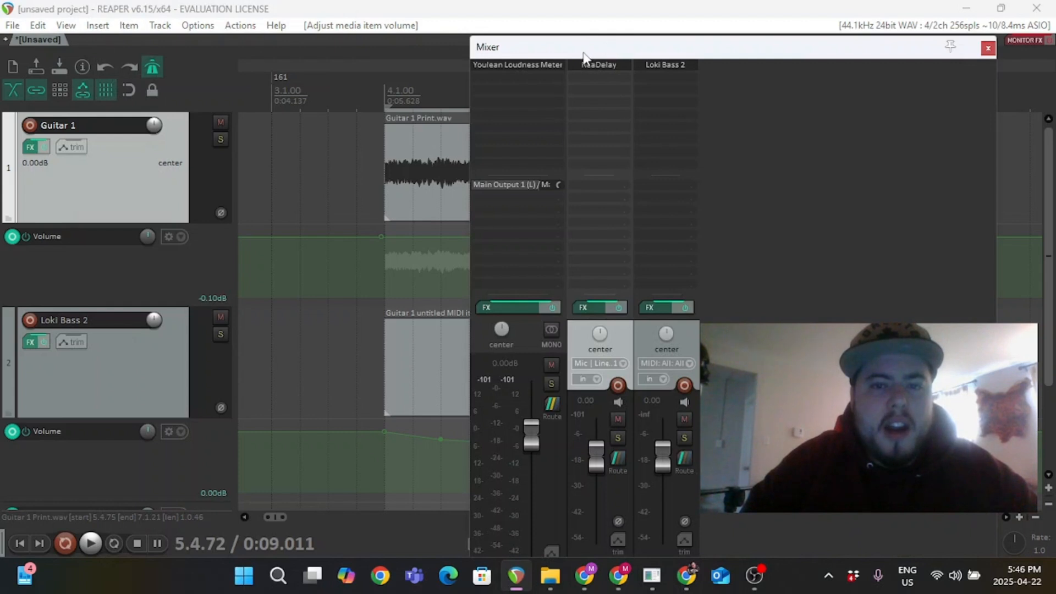
drag(584, 55, 640, 49)
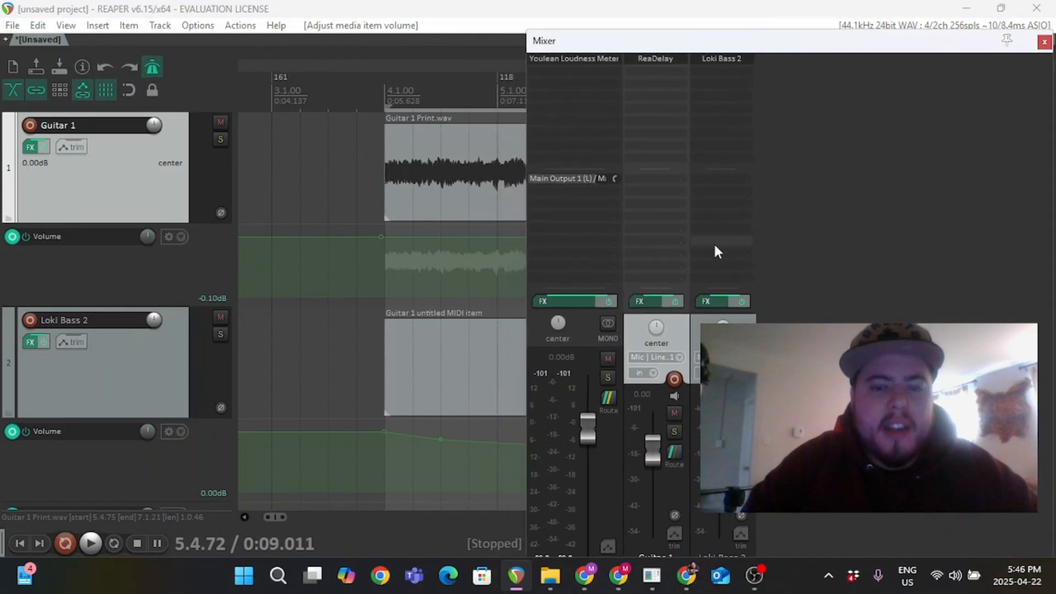
click(383, 90)
key(space)
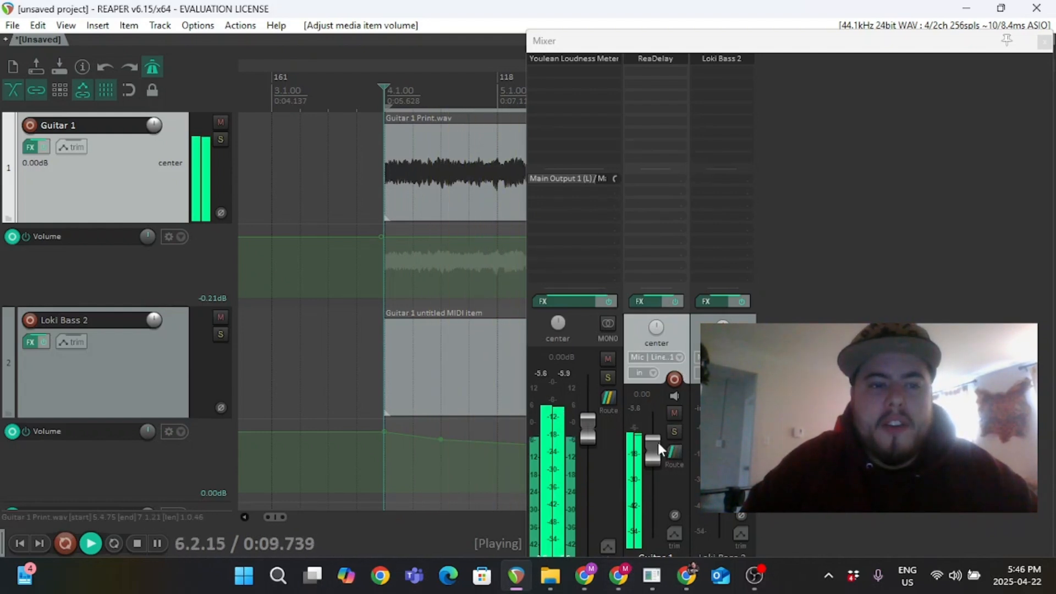
Raise the Guitar 1 track fader to about 11.7 dB and audition the project playback.
key(space)
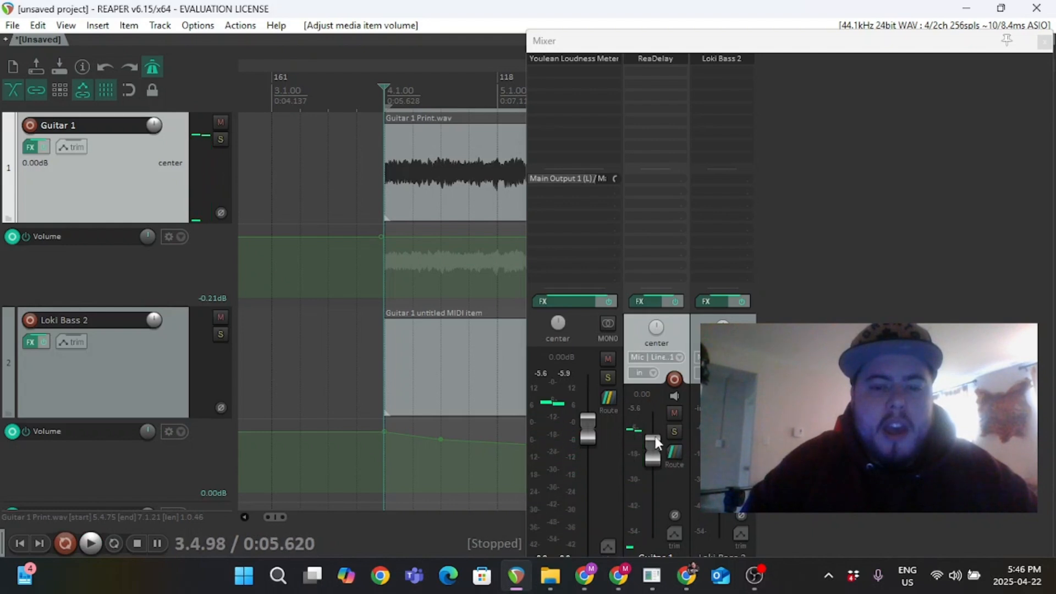
drag(655, 450, 654, 417)
key(space)
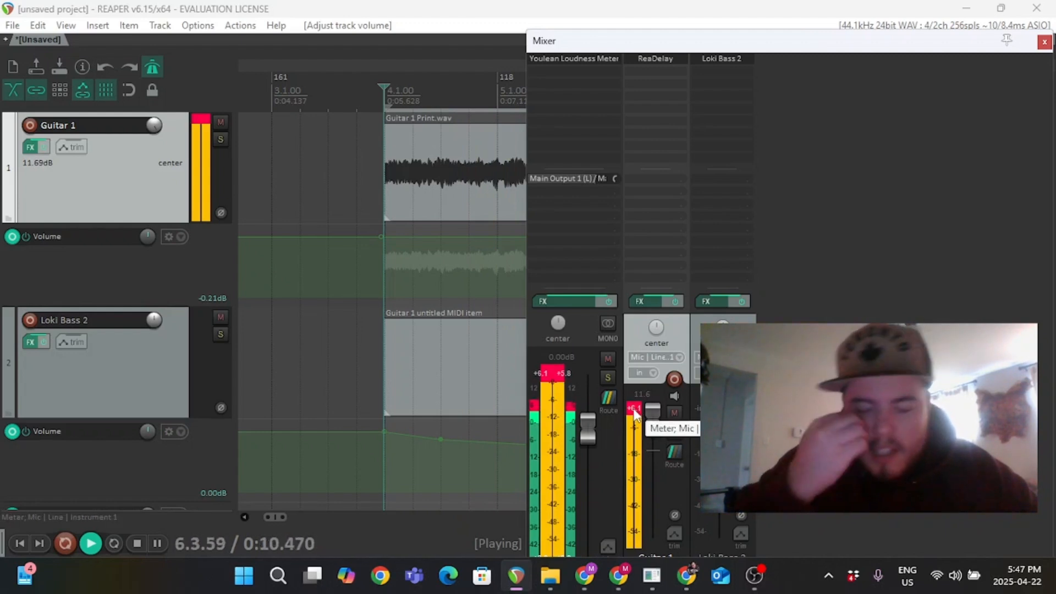
key(space)
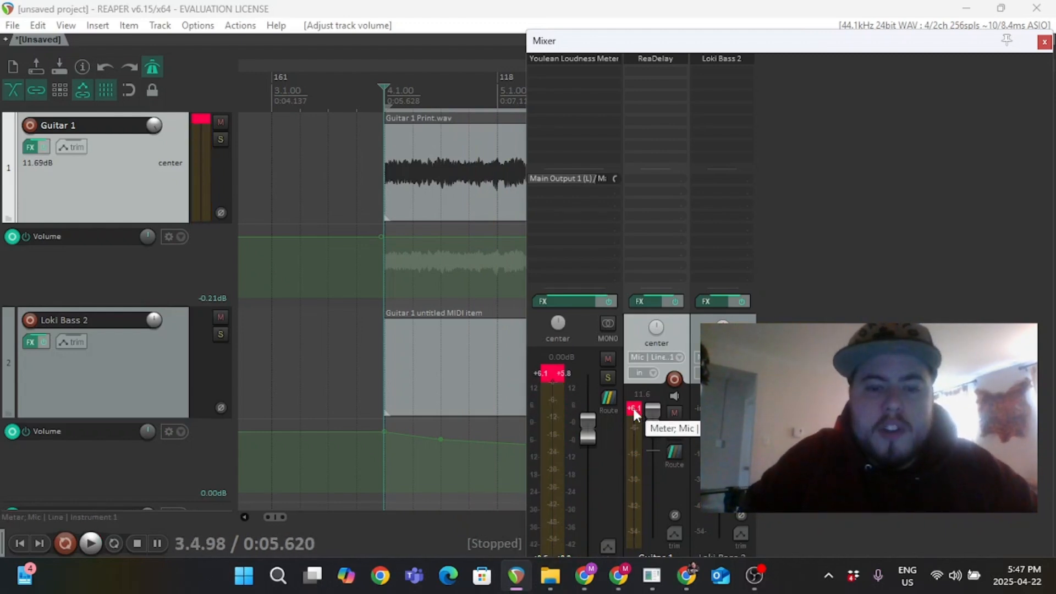
Reset the clip indicators and lower the Guitar 1 track volume to about 3.8 dB while playing back.
click(556, 380)
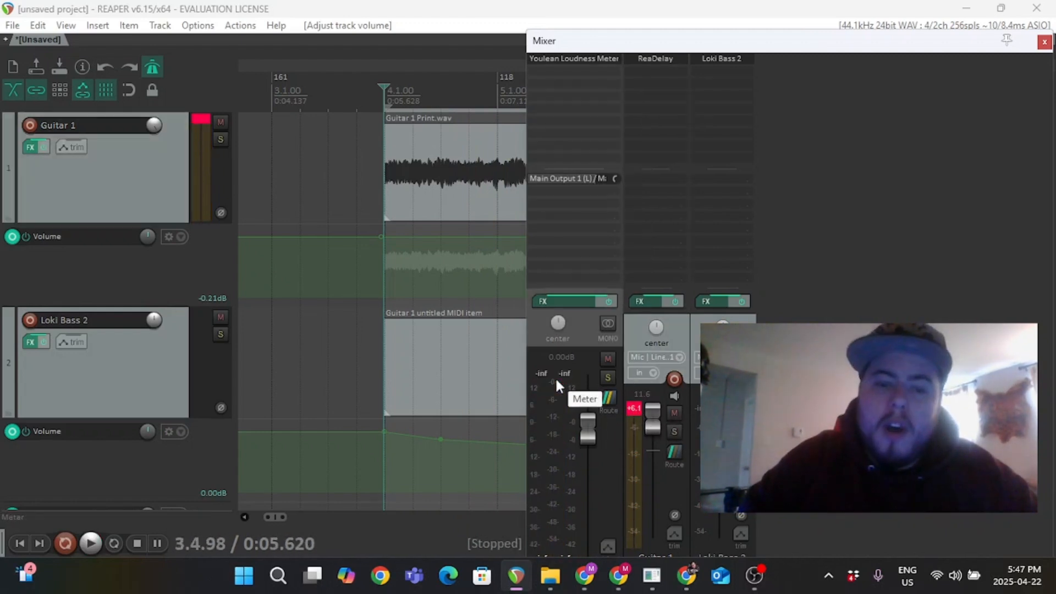
click(635, 408)
key(space)
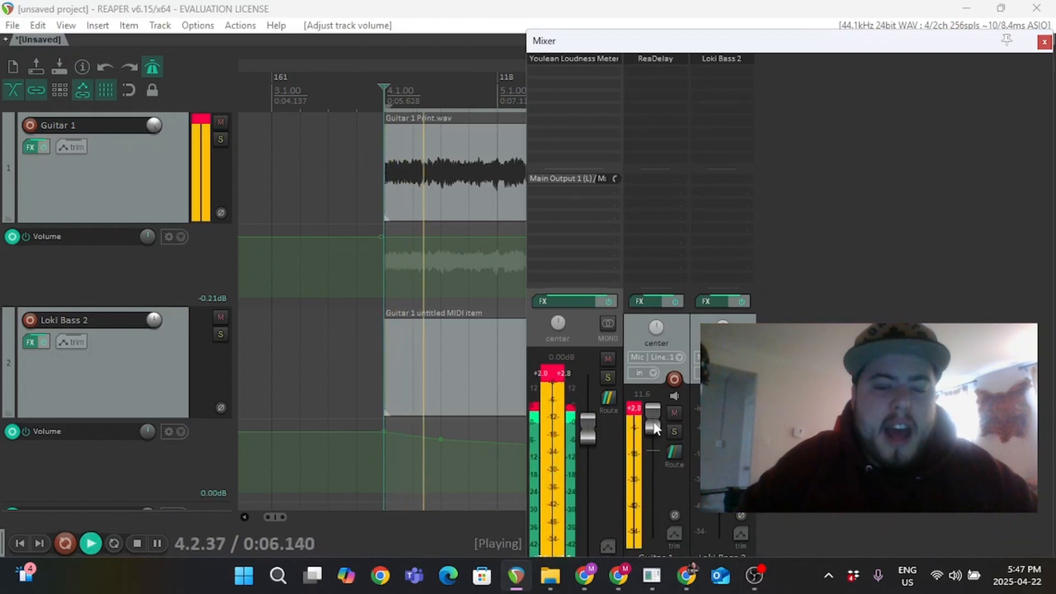
drag(653, 427, 651, 444)
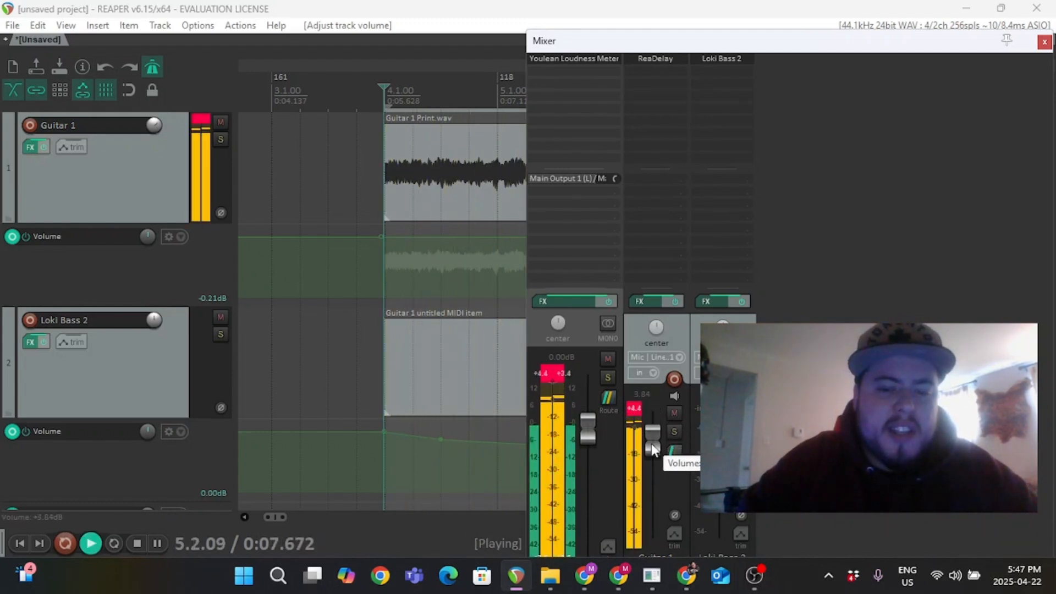
click(632, 409)
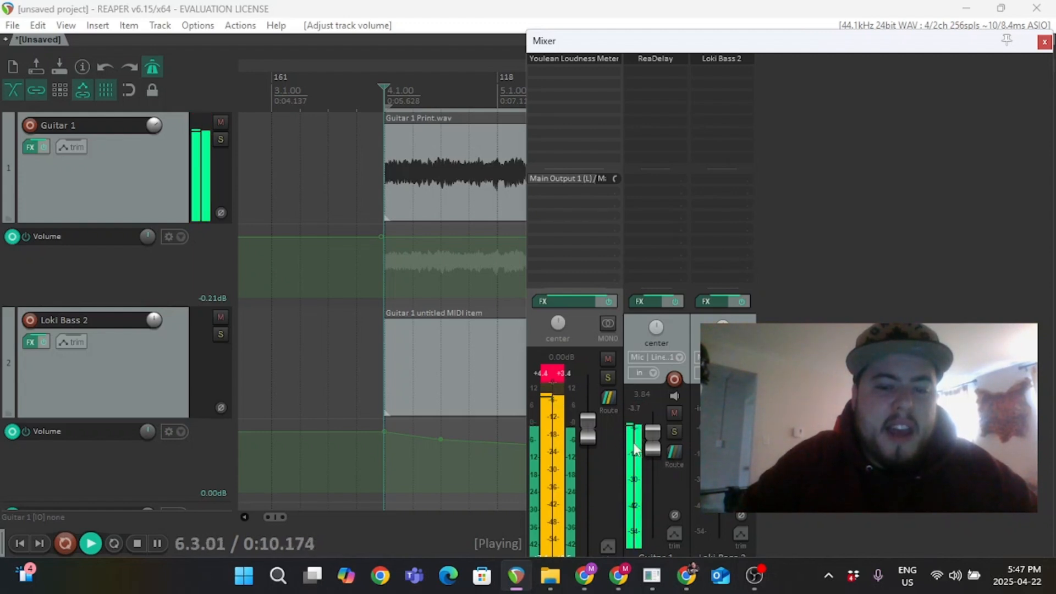
key(space)
click(547, 374)
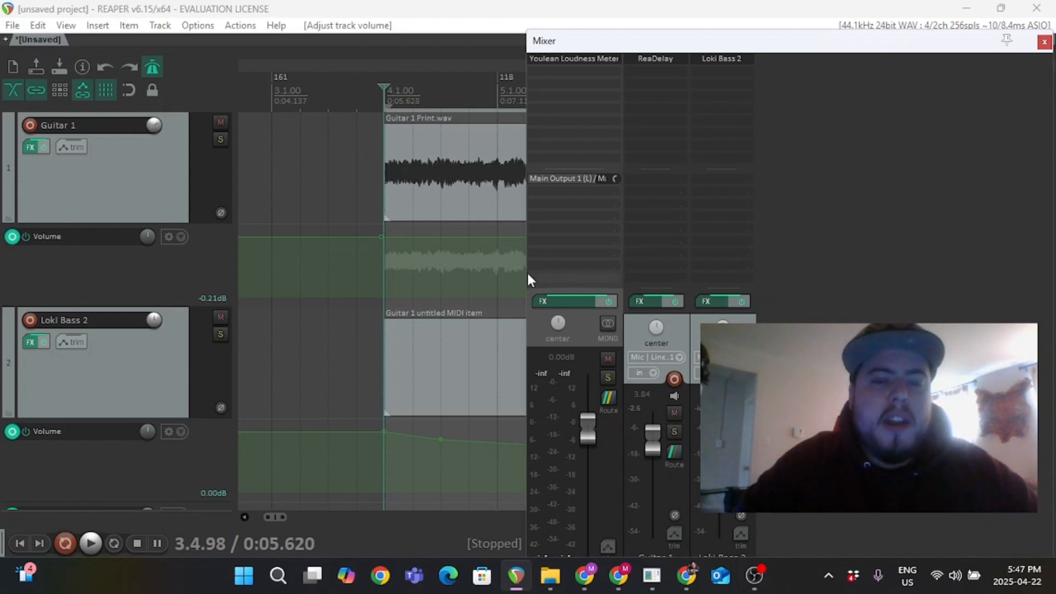
Open the Youlean Loudness Meter on the master track and play back while setting Guitar 1's volume to about 5.3 dB.
click(561, 59)
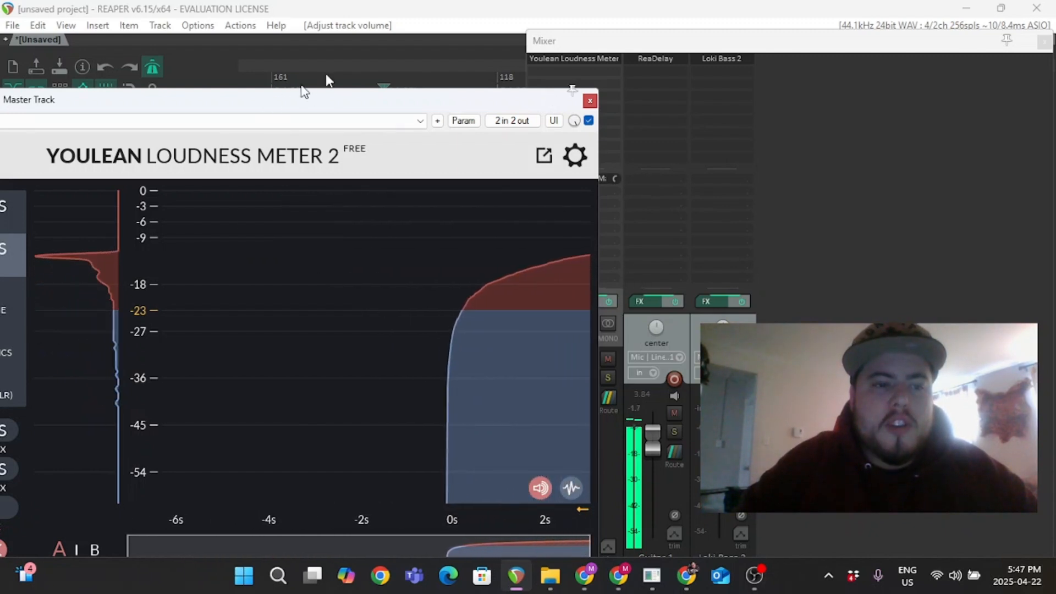
drag(273, 103, 422, 61)
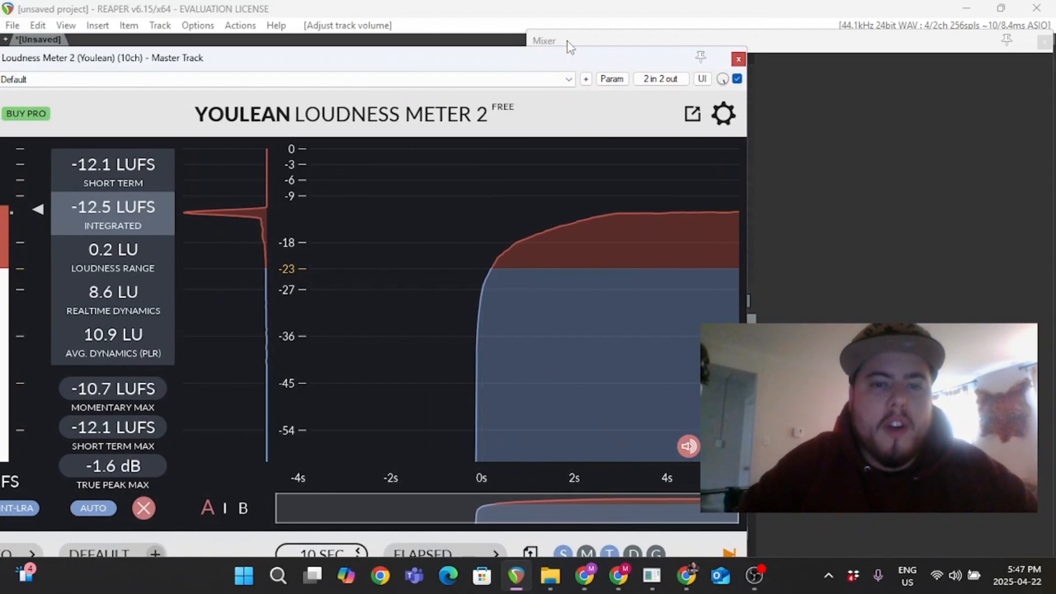
drag(565, 60, 346, 57)
key(space)
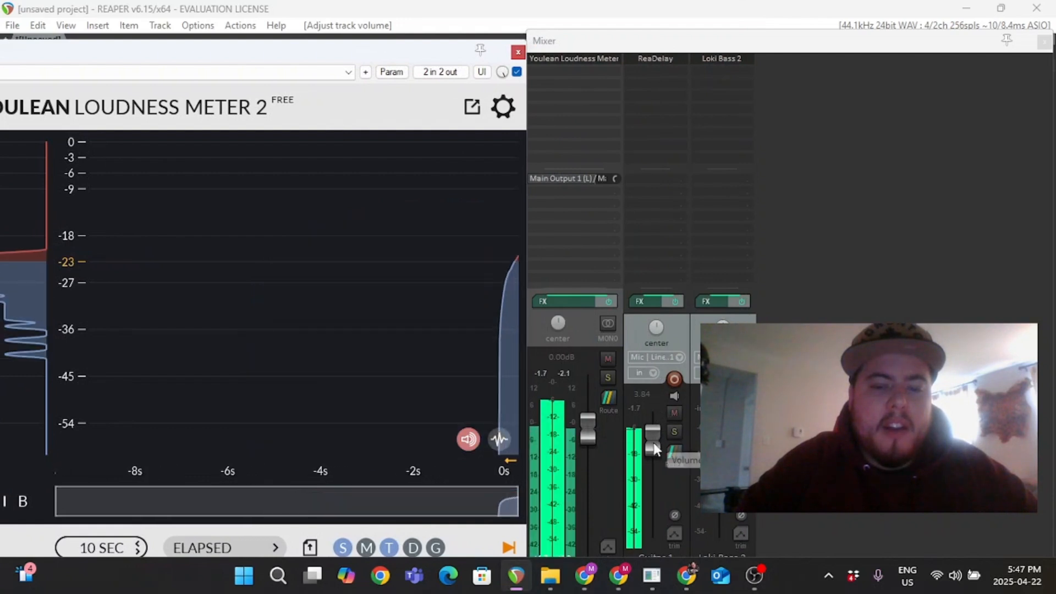
drag(652, 443, 652, 438)
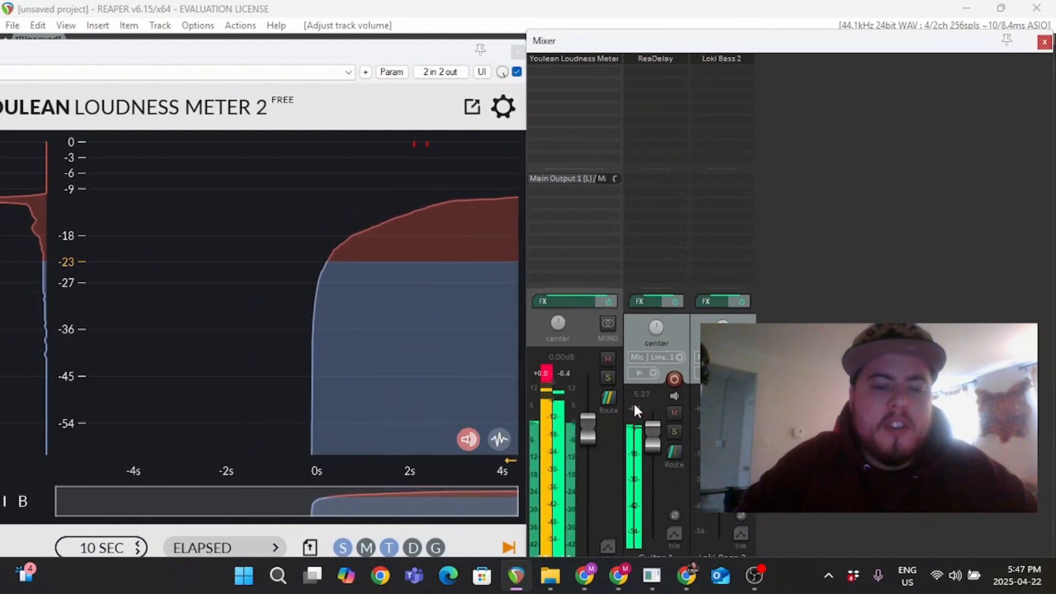
Try raising the master volume, then reset the master fader to 0 dB.
scroll(589, 427, up, 3)
scroll(589, 423, up, 2)
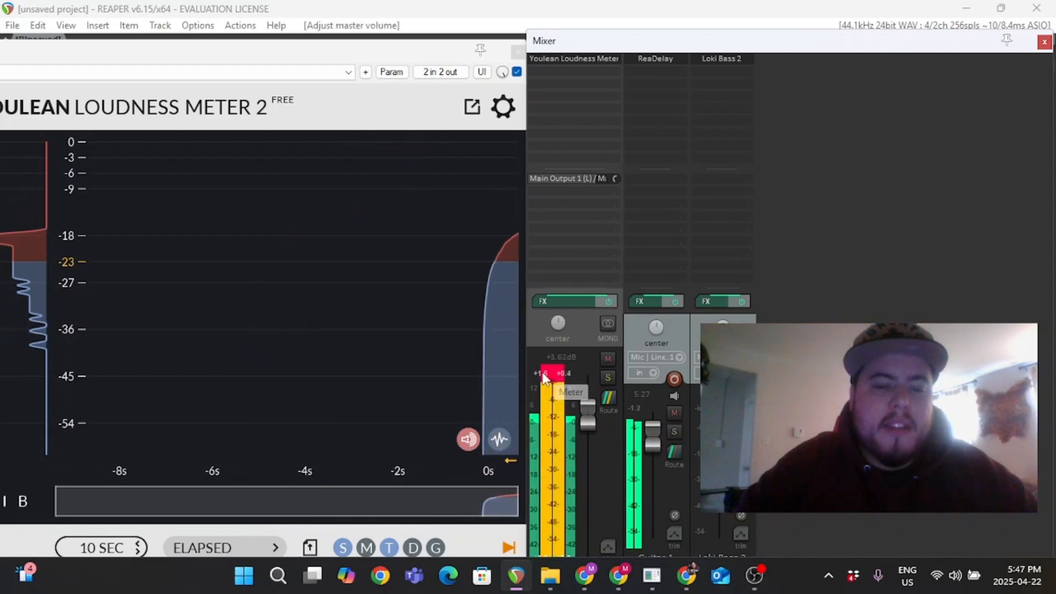
scroll(593, 413, down, 1)
double_click(588, 423)
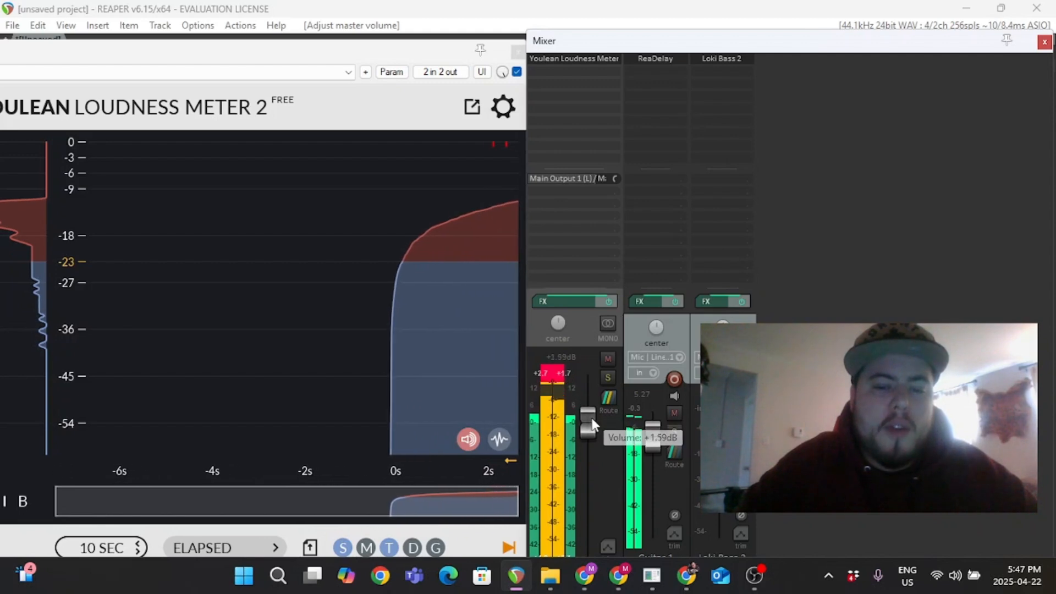
Enlarge the loudness meter window to review its readings, then close it and the mixer.
mouse_move(501, 204)
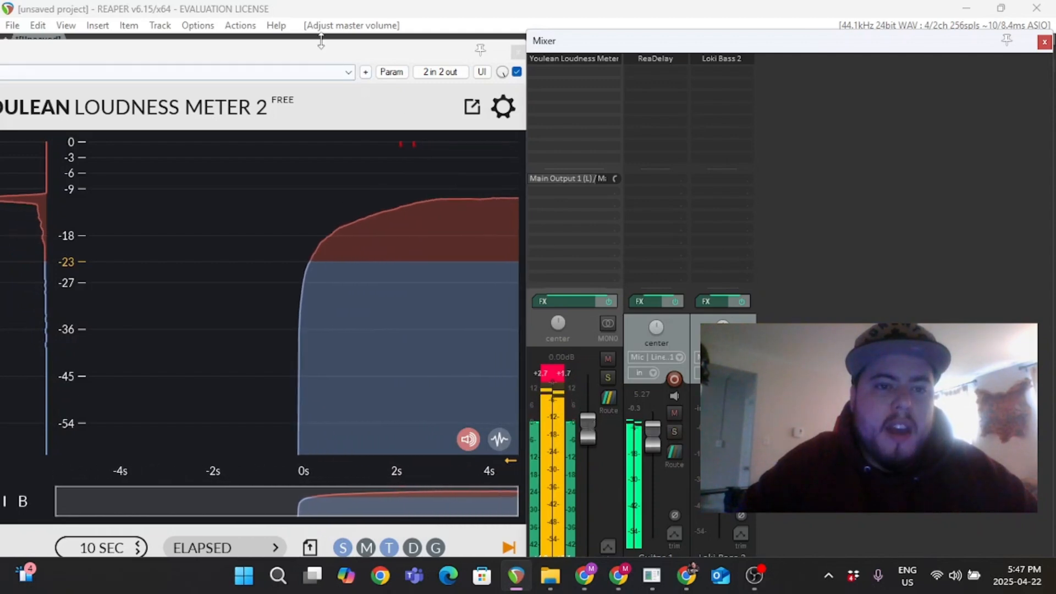
drag(300, 57, 643, 56)
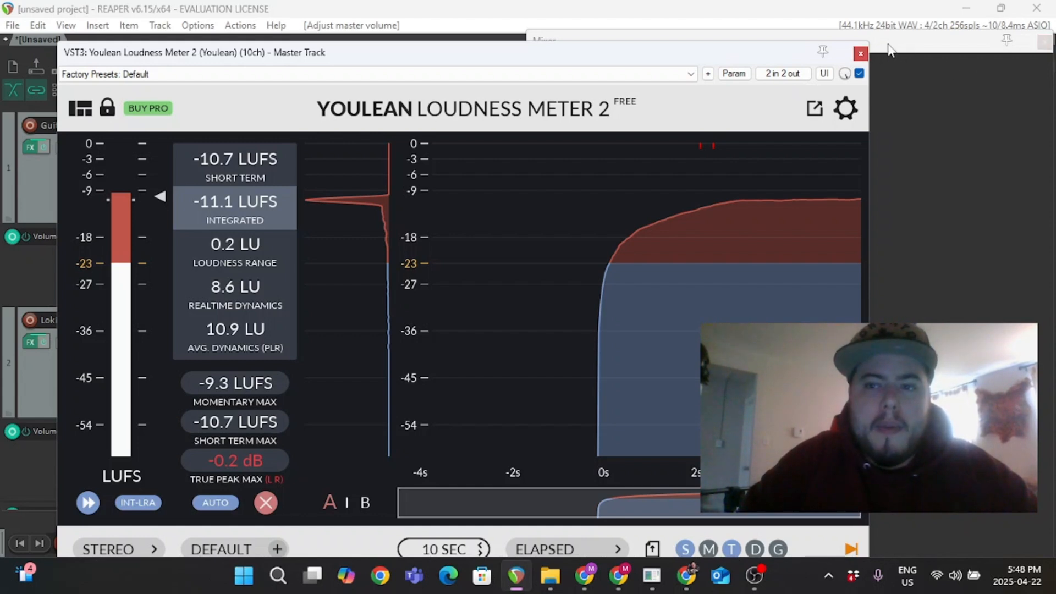
click(861, 54)
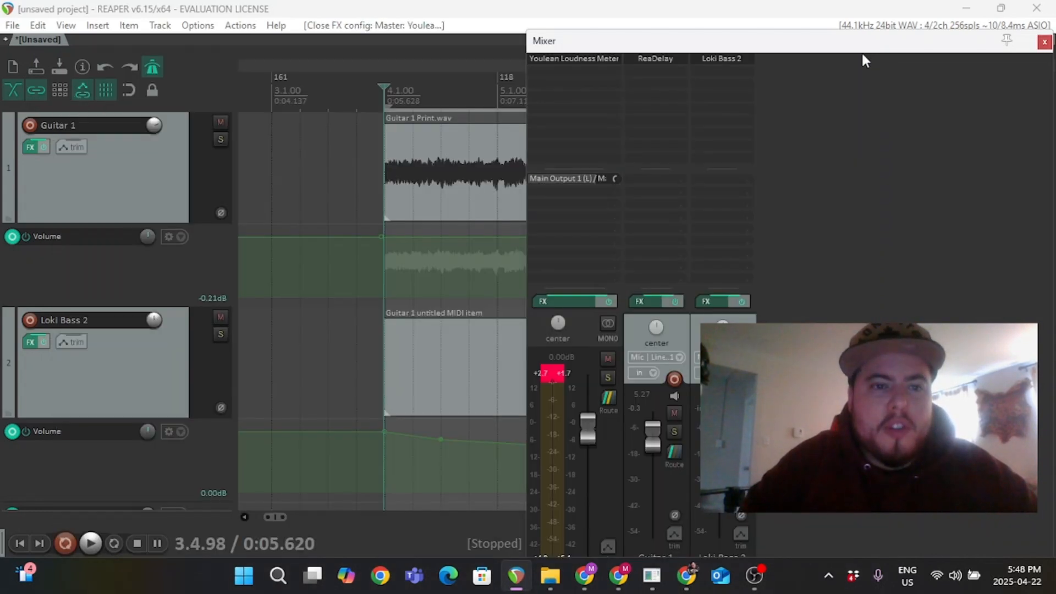
click(1045, 43)
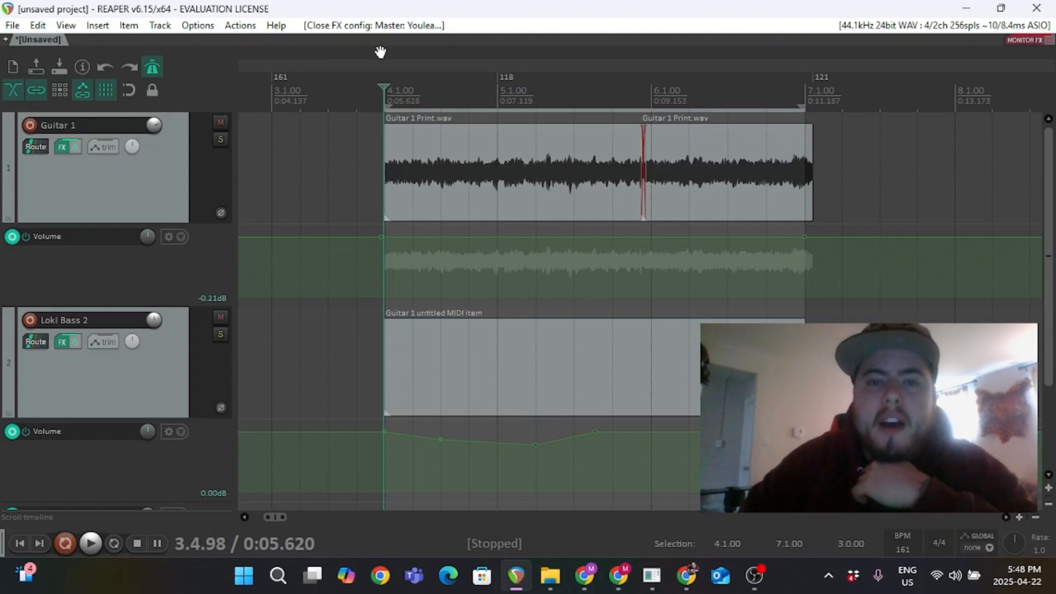
Extend the time selection to end at 7.1.38 and open the render dialog with Time selection bounds.
mouse_move(803, 106)
mouse_down()
mouse_move(844, 107)
mouse_move(818, 107)
mouse_up()
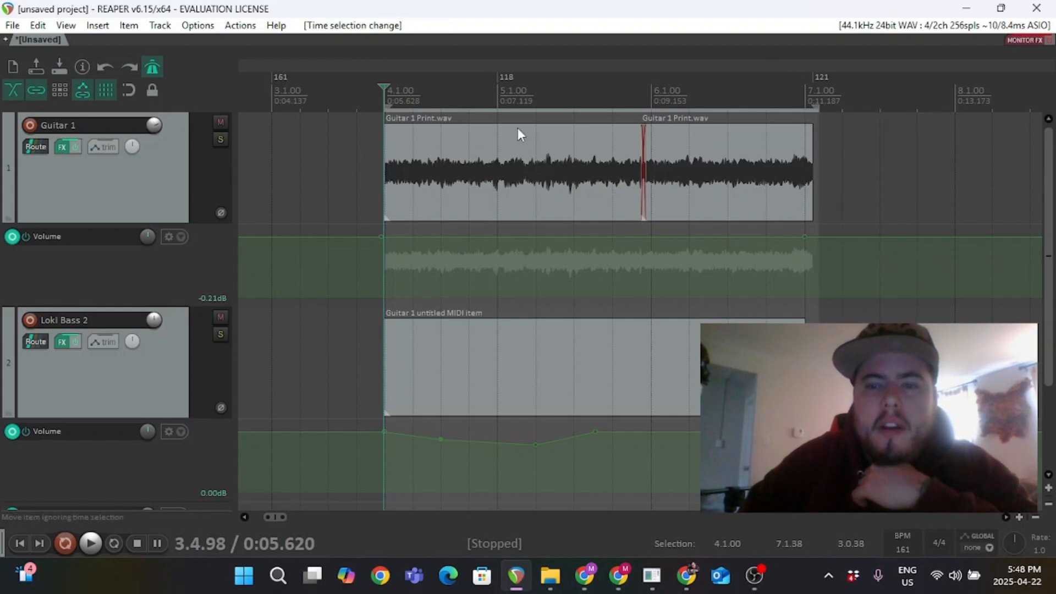
click(12, 26)
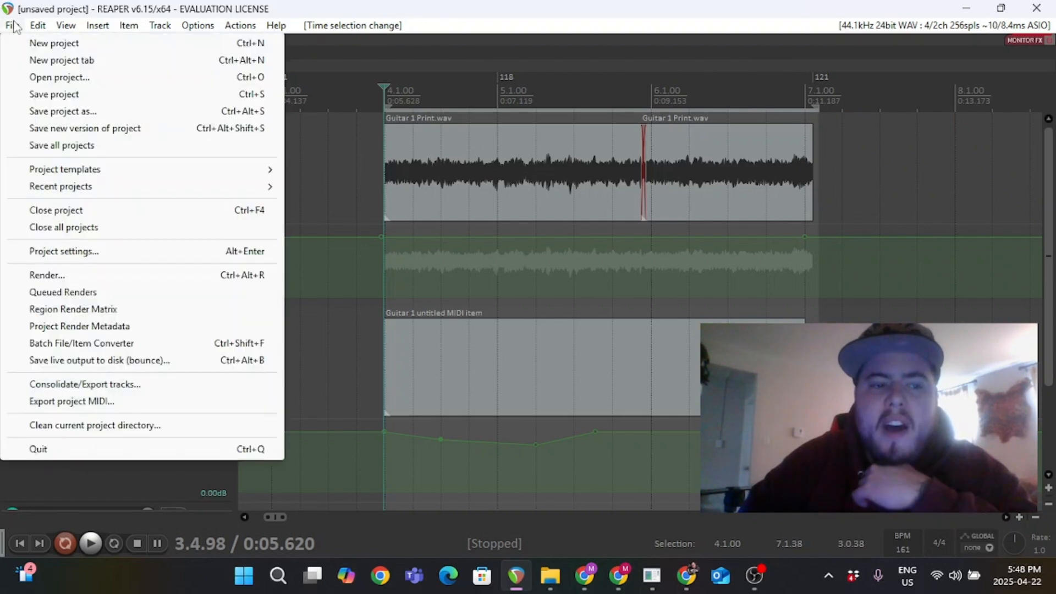
click(67, 275)
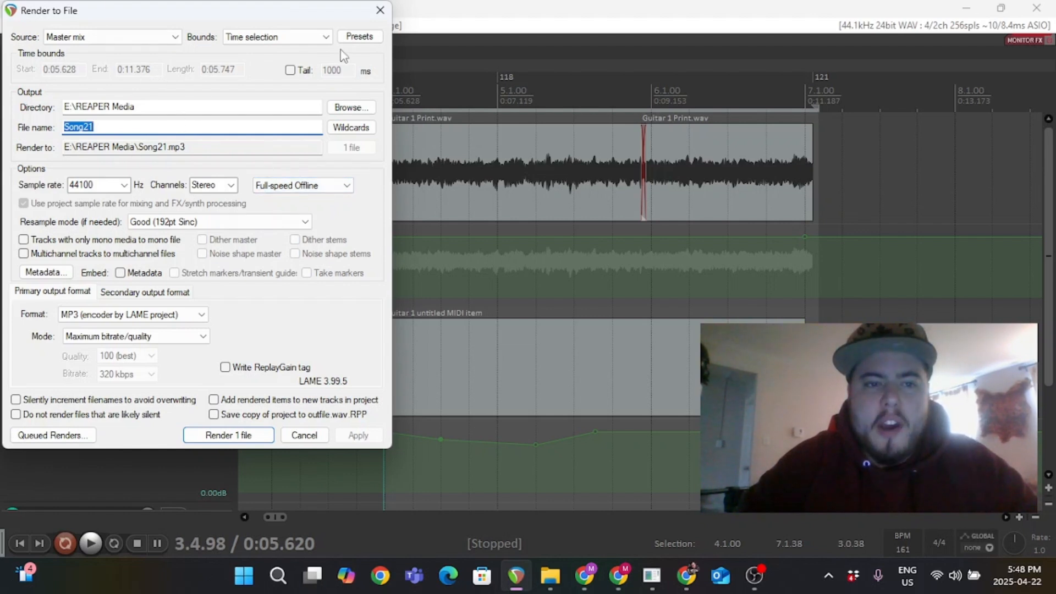
click(297, 37)
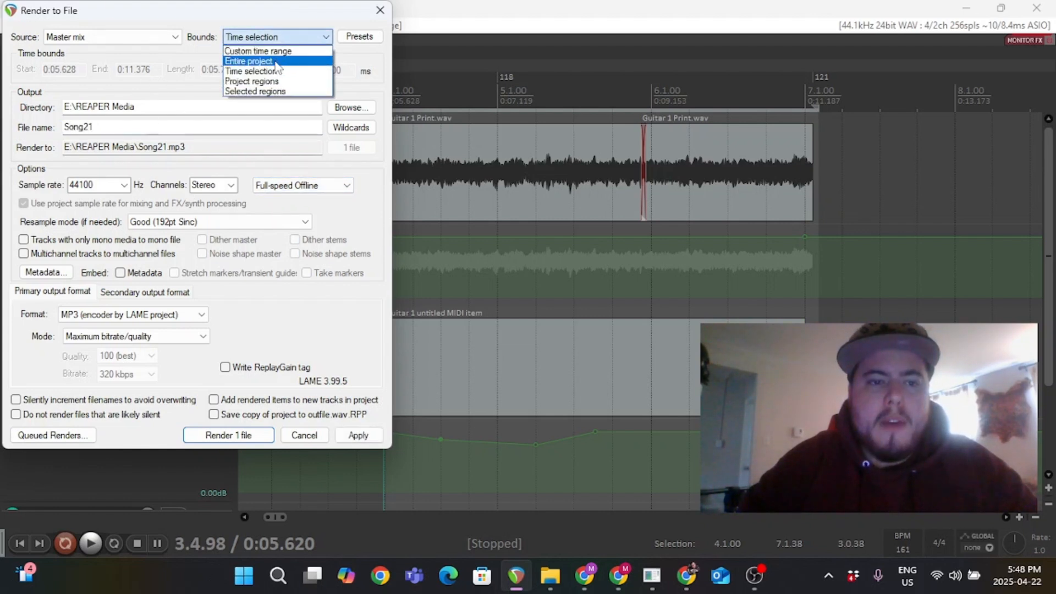
click(275, 61)
click(264, 39)
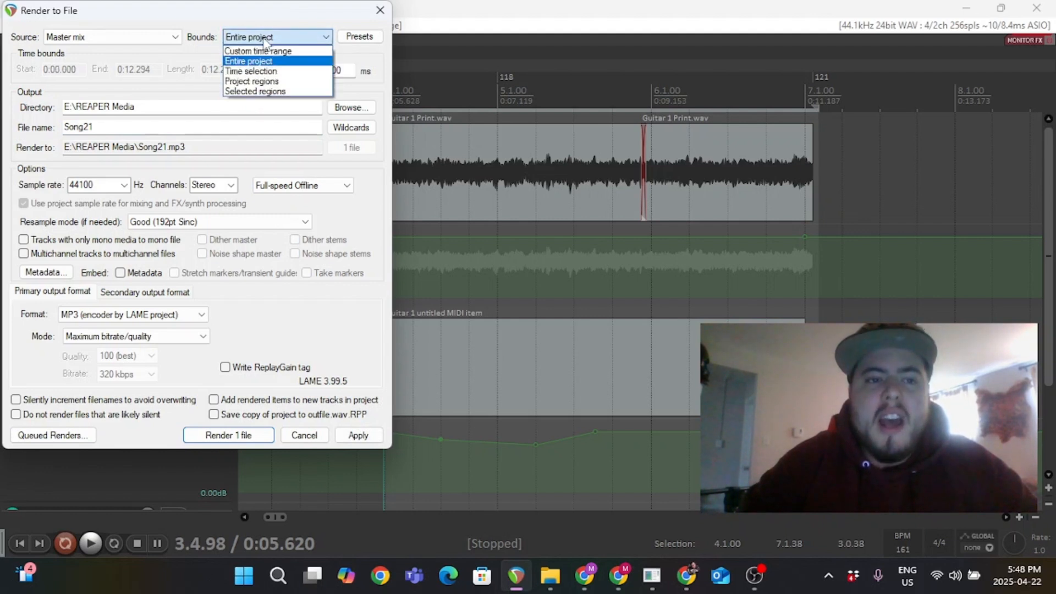
click(251, 71)
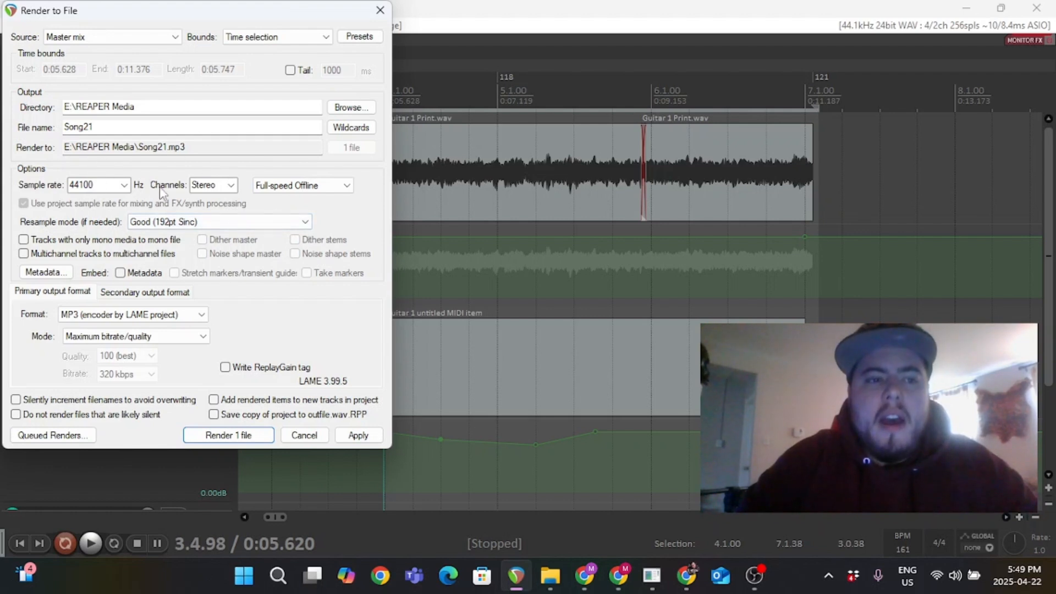
Rename the render output file as MattPodcast.
click(122, 127)
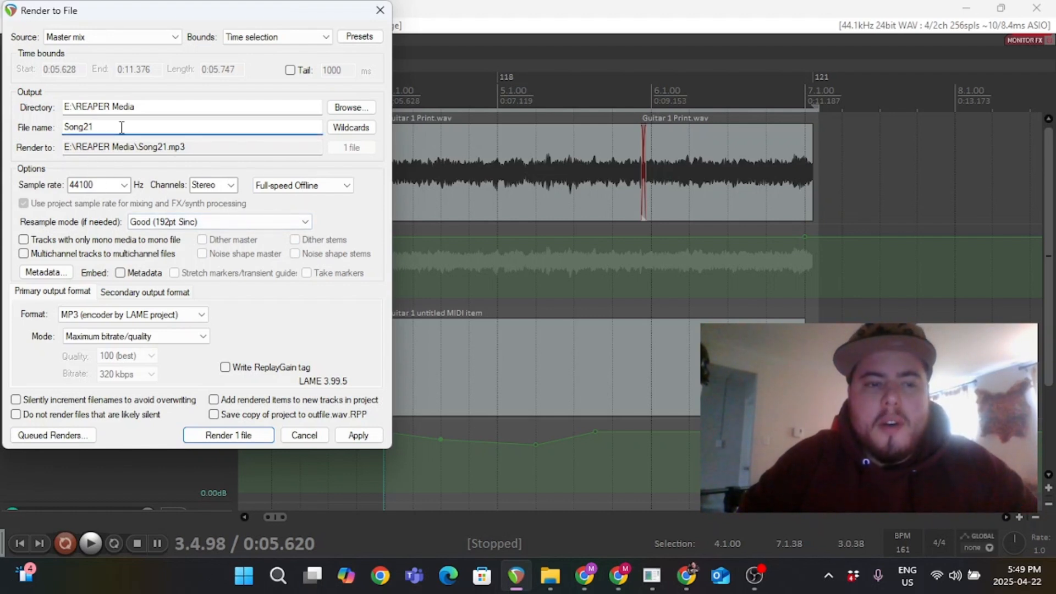
key(BackSpace)
key(BackSpace)
key(BackSpace)
key(BackSpace)
key(BackSpace)
key(BackSpace)
text(Po)
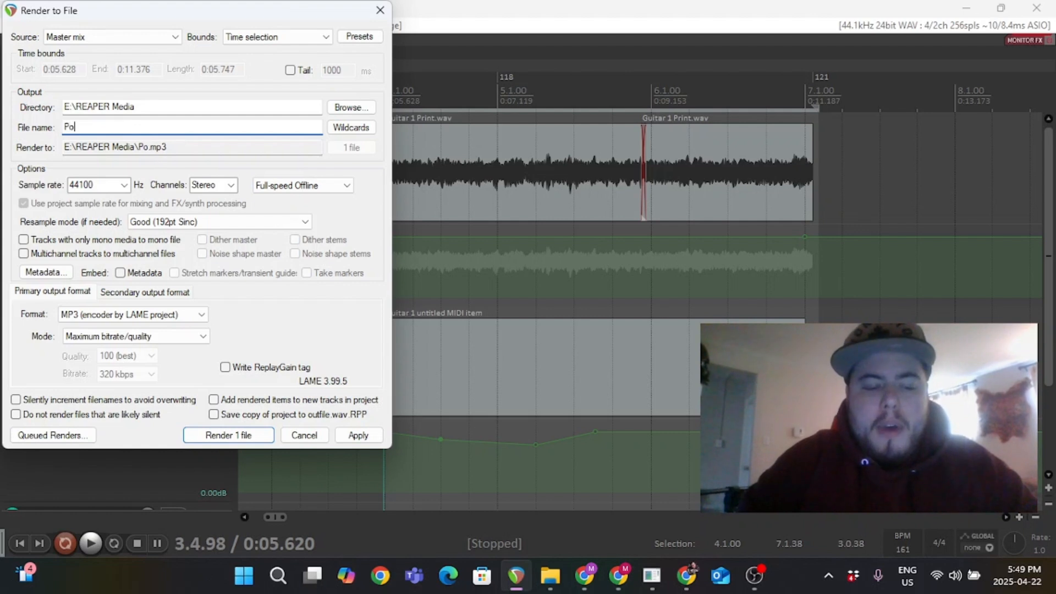
text(dcast2)
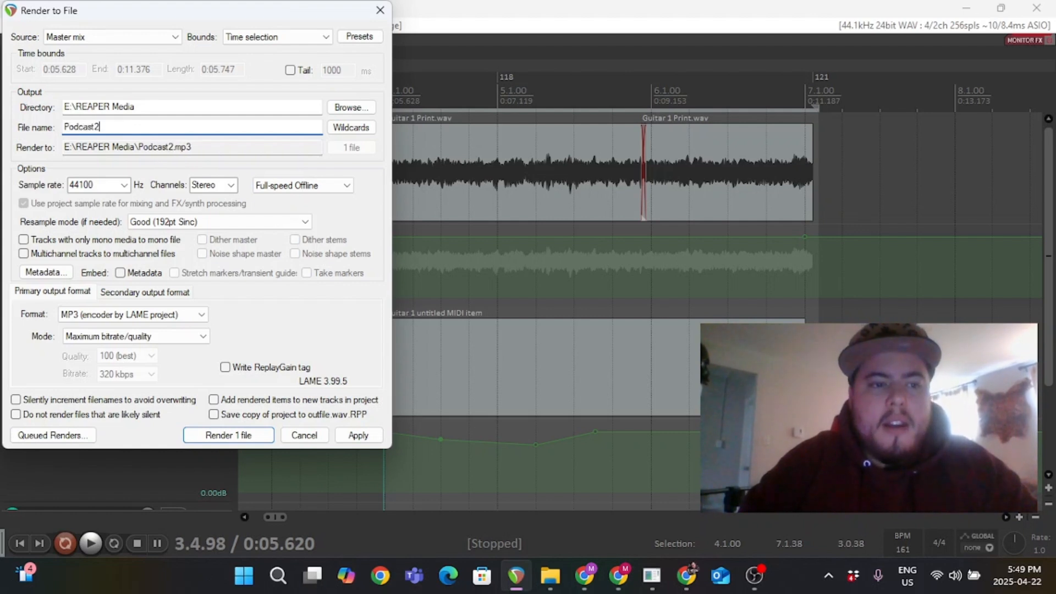
key(BackSpace)
key(BackSpace)
key(BackSpace)
key(BackSpace)
key(BackSpace)
key(BackSpace)
key(BackSpace)
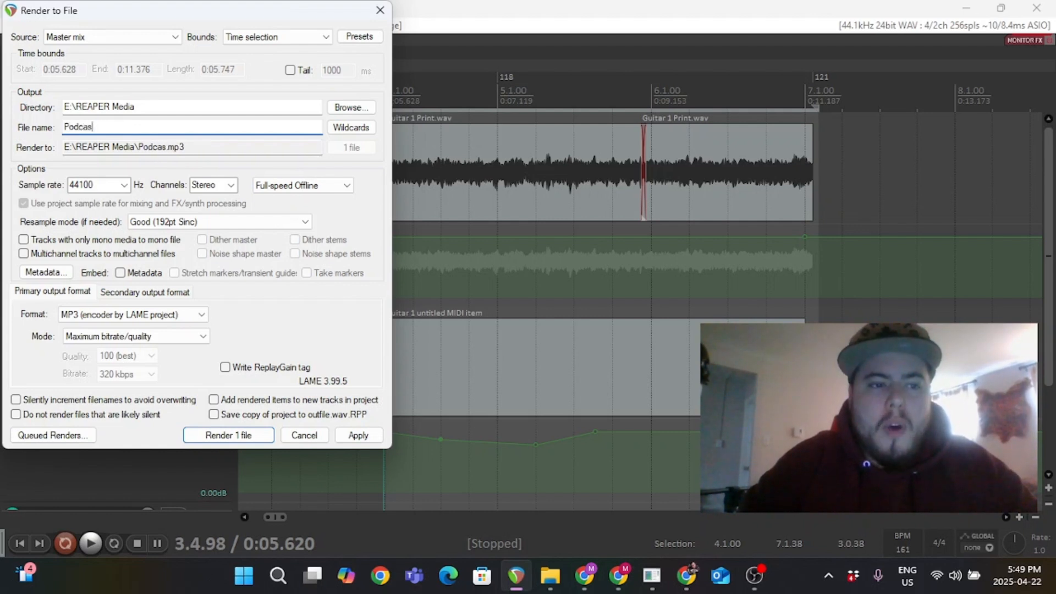
key(BackSpace)
text(Mat)
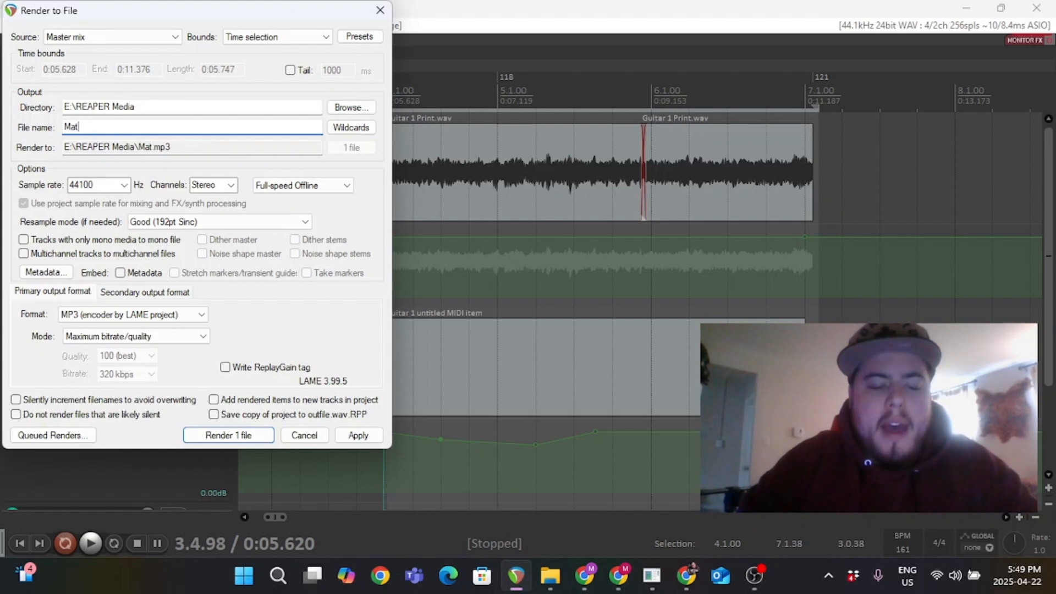
text(tPodcast)
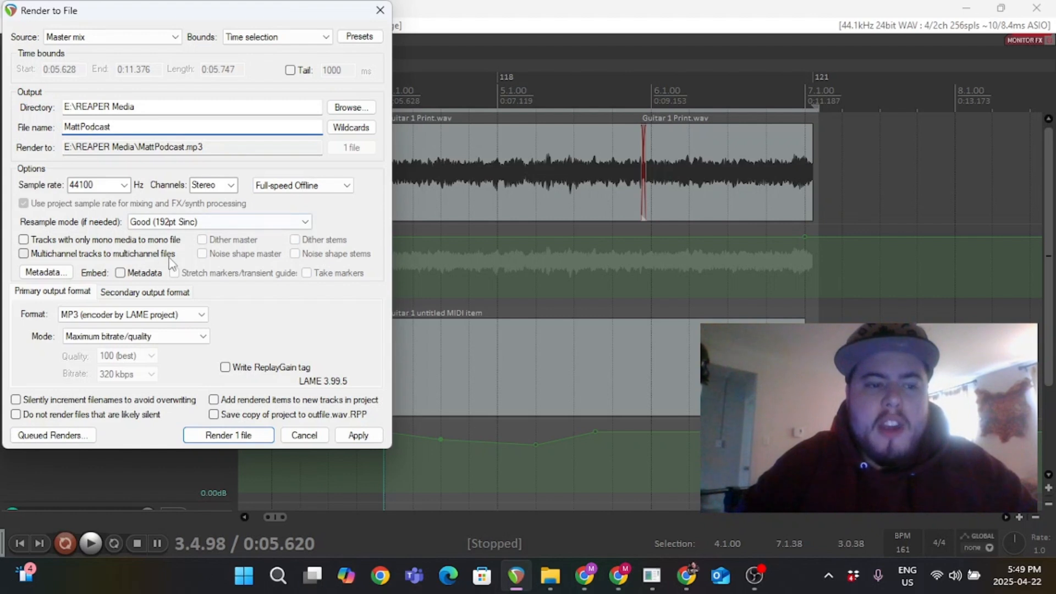
Keep MP3 format with Maximum bitrate/quality mode, render the file, and close the render status window.
click(114, 317)
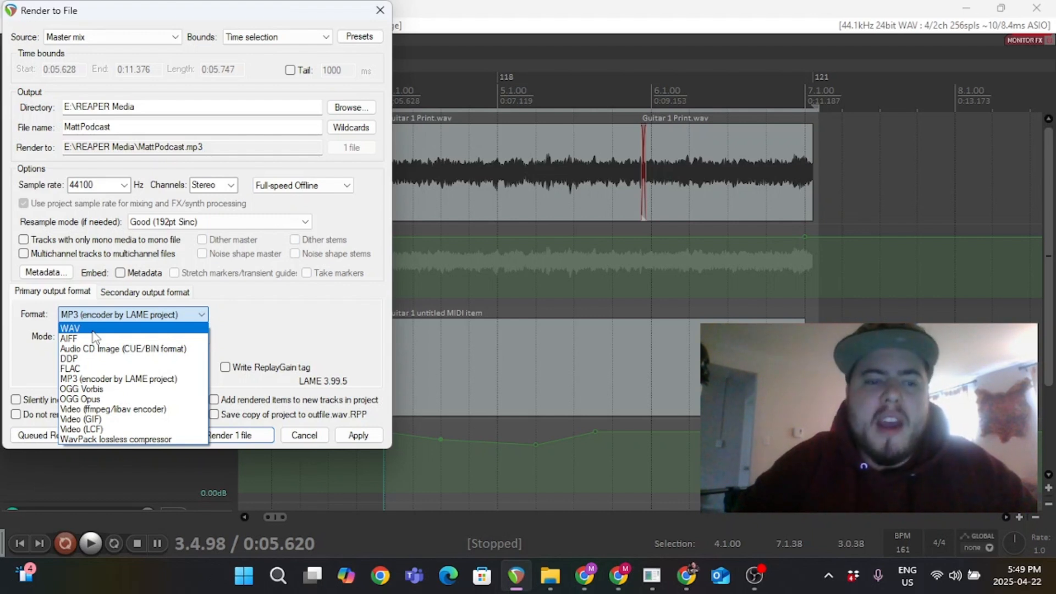
click(80, 381)
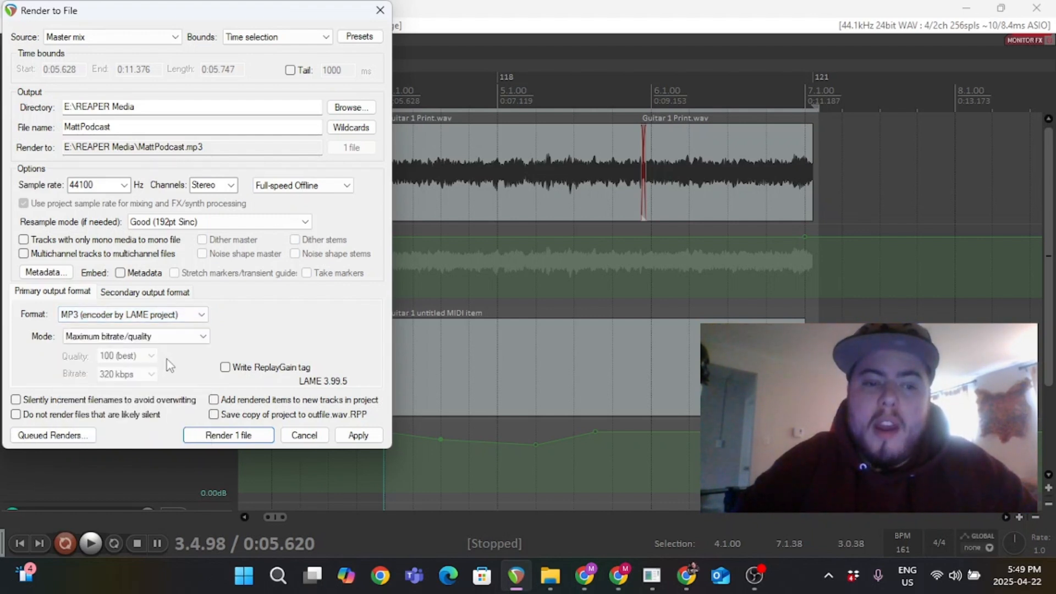
click(119, 337)
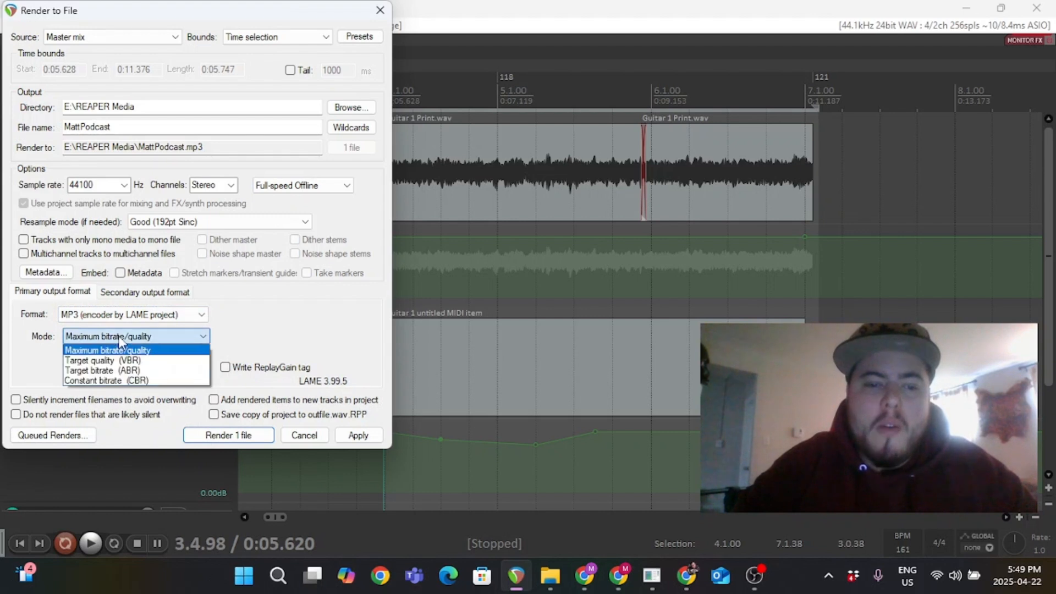
click(276, 338)
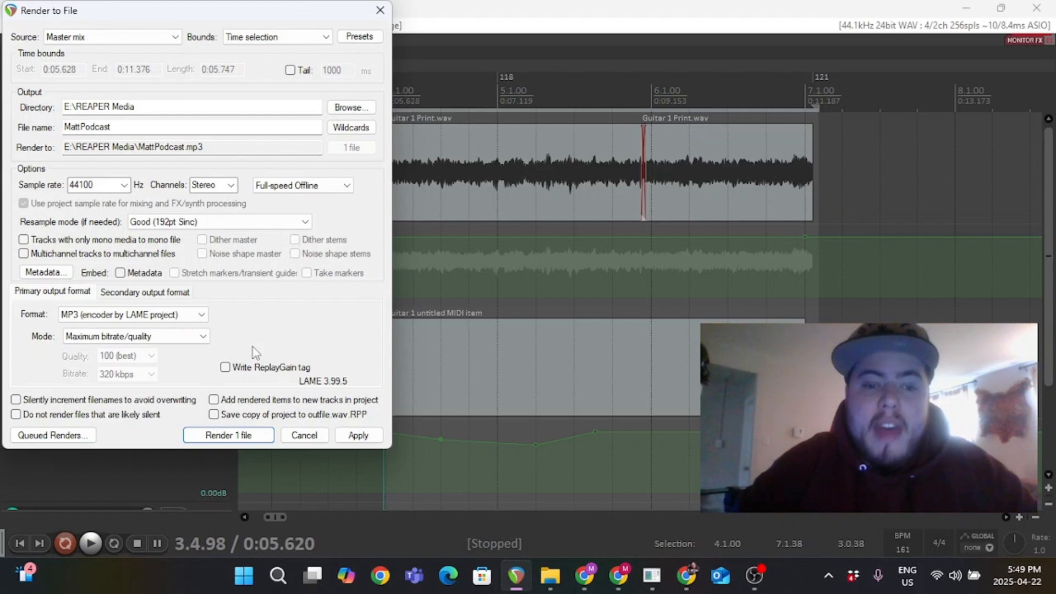
click(211, 436)
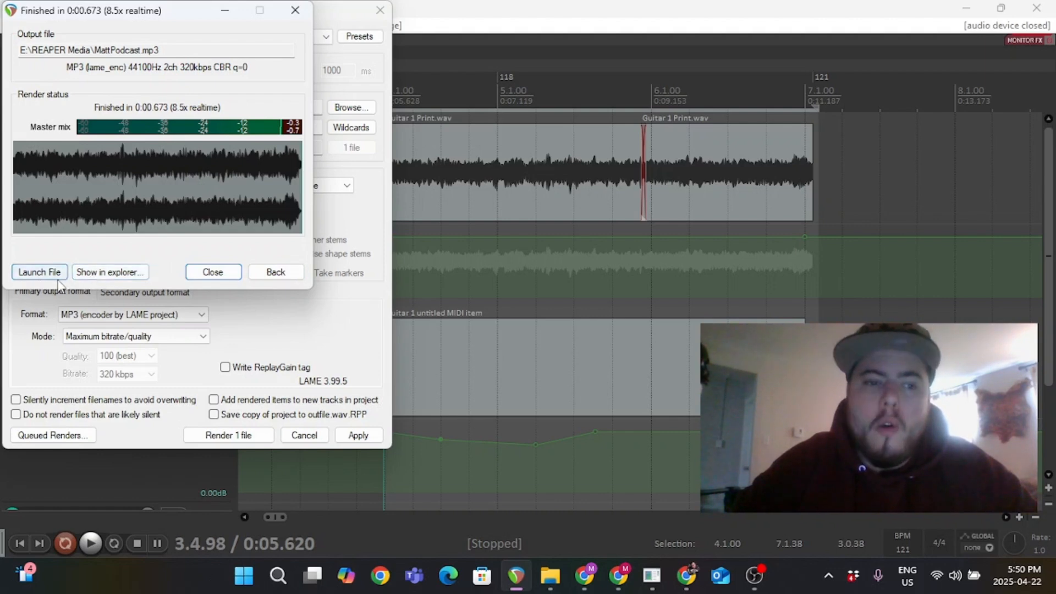
click(213, 271)
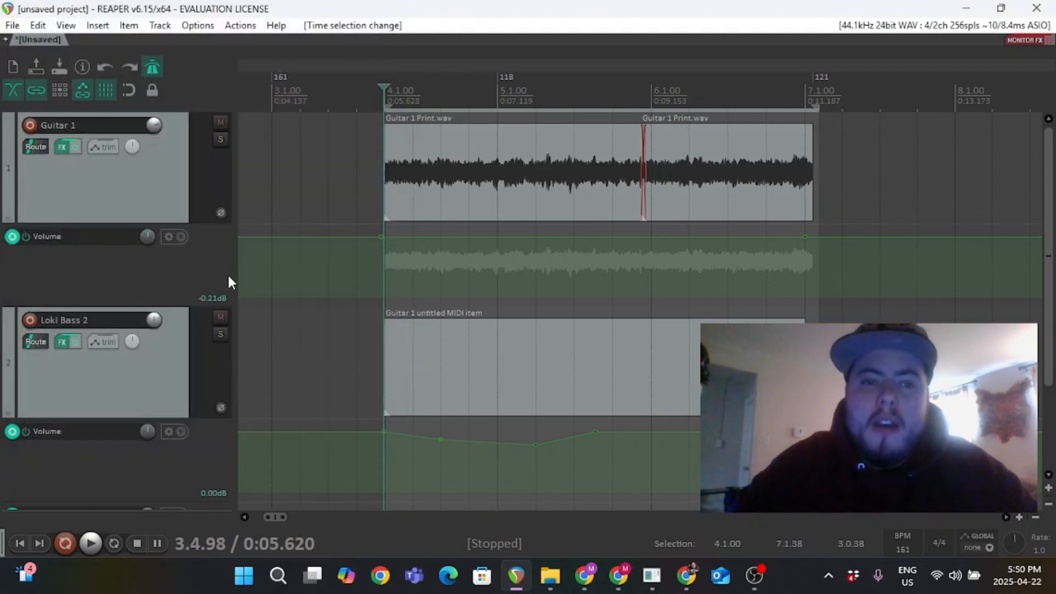